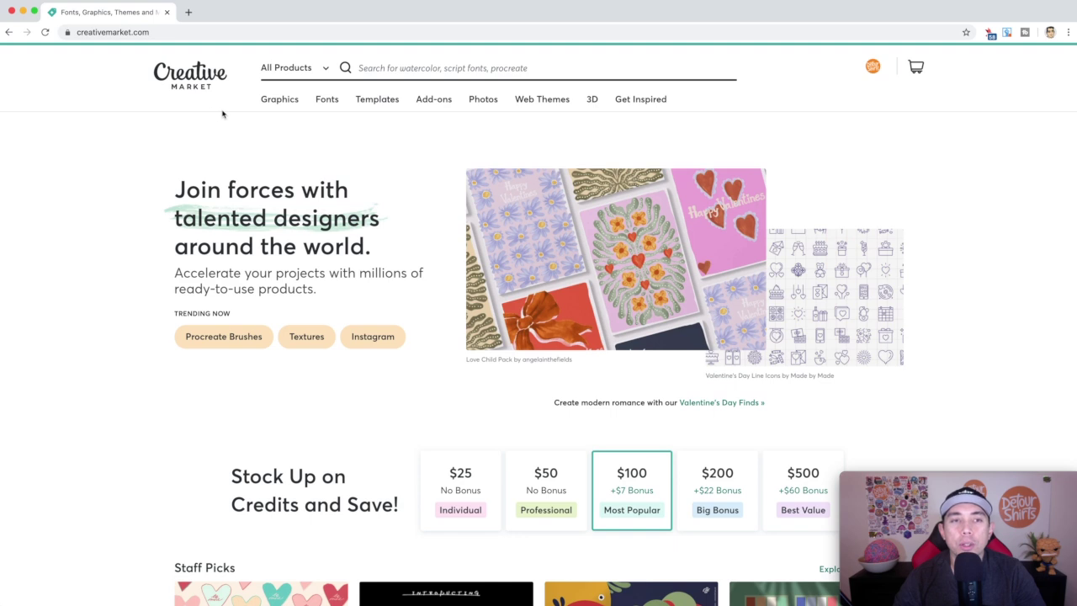
Step: Look over the product categories offered under Graphics, Fonts, Templates, Add-ons and Photos
{"action": "mouse_move", "coordinate": [269, 104]}
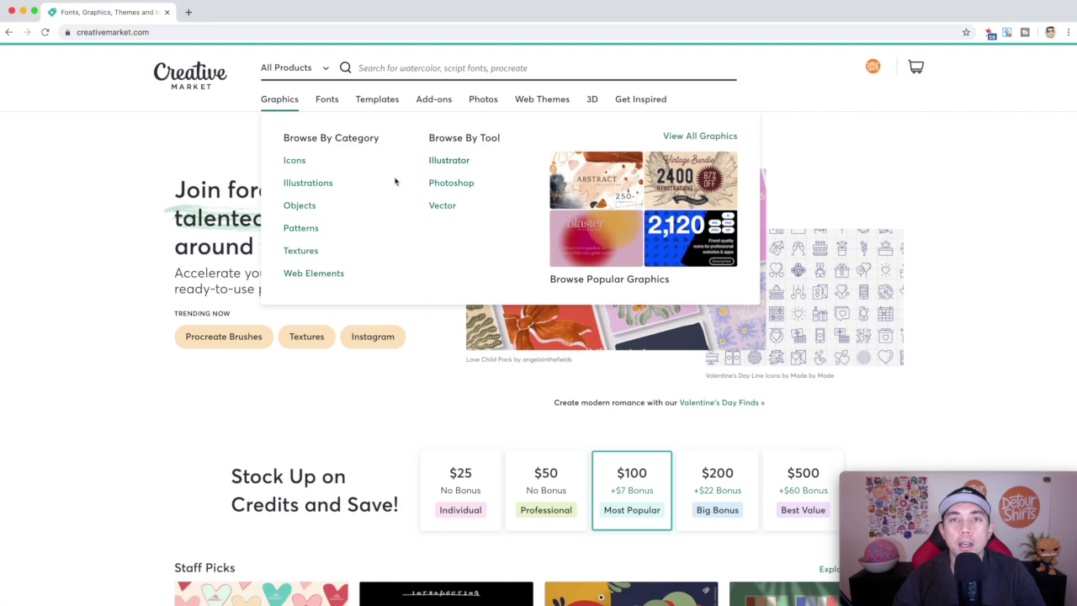
{"action": "mouse_move", "coordinate": [322, 100]}
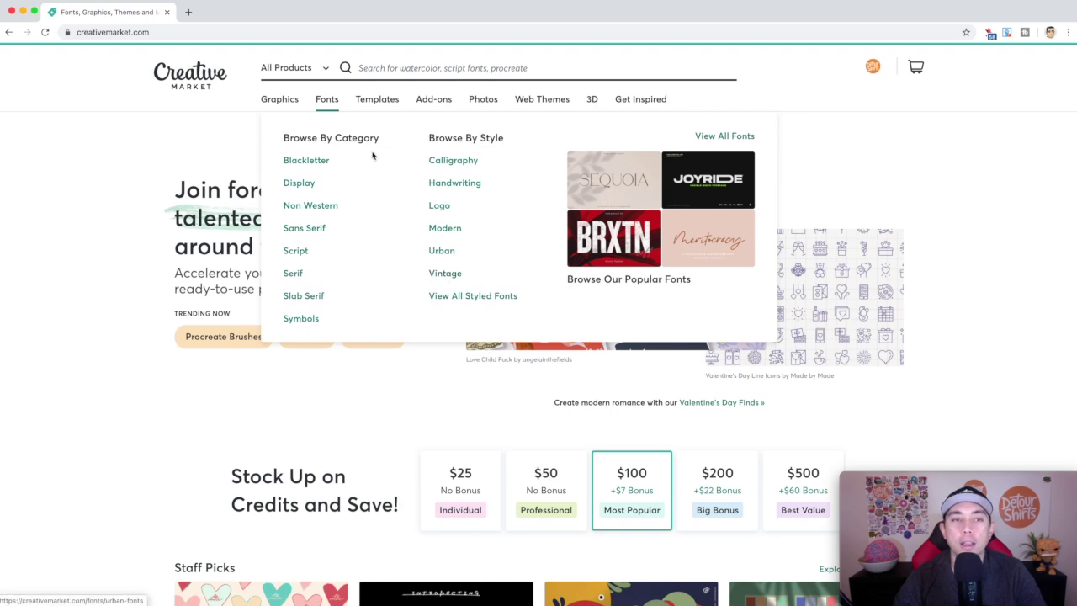
{"action": "mouse_move", "coordinate": [375, 100]}
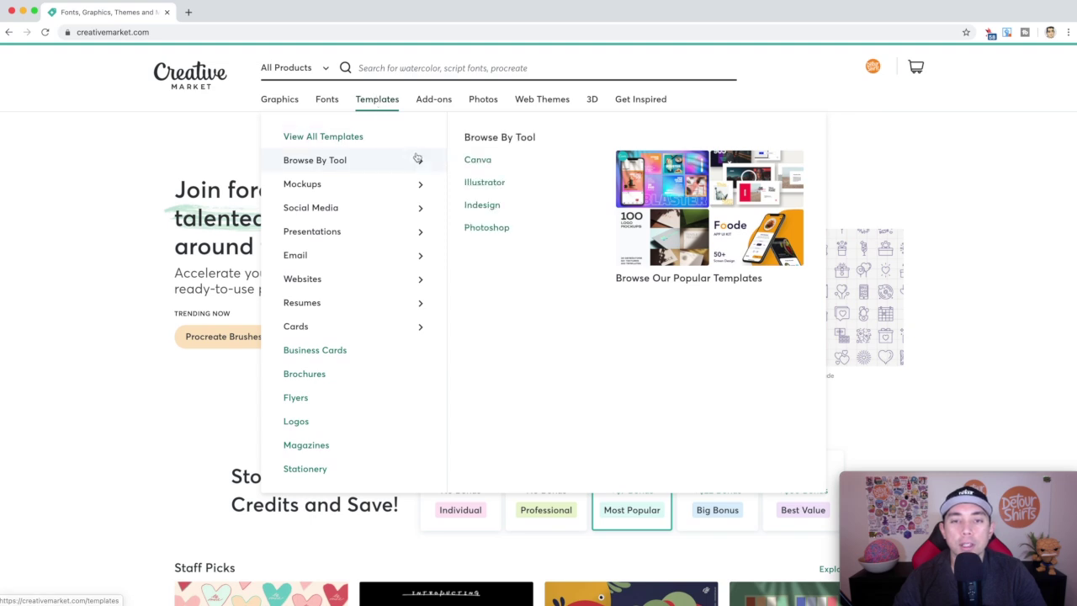
{"action": "mouse_move", "coordinate": [431, 95]}
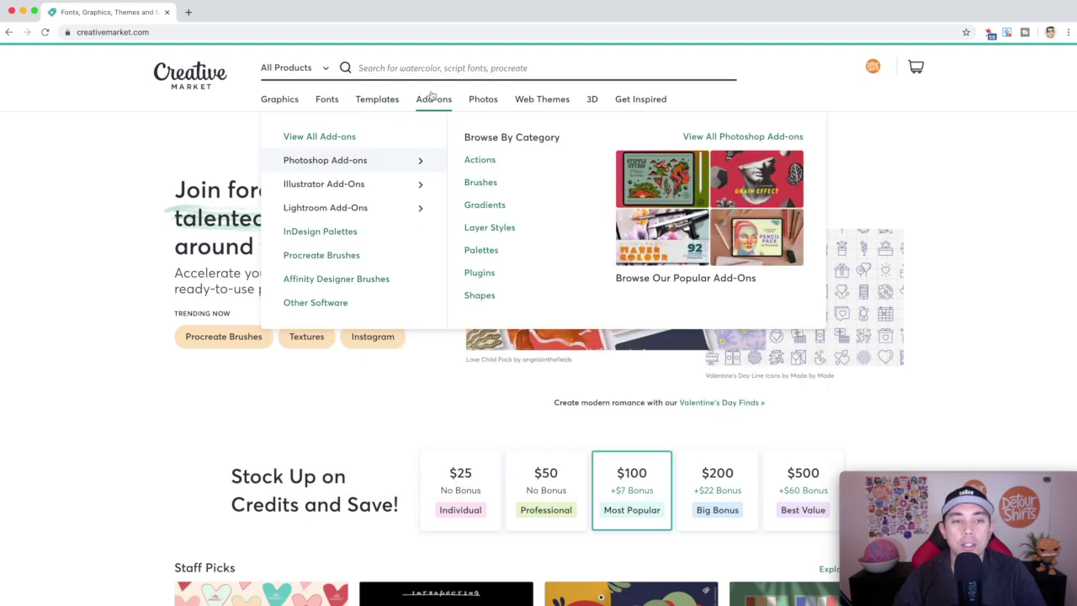
{"action": "mouse_move", "coordinate": [483, 101]}
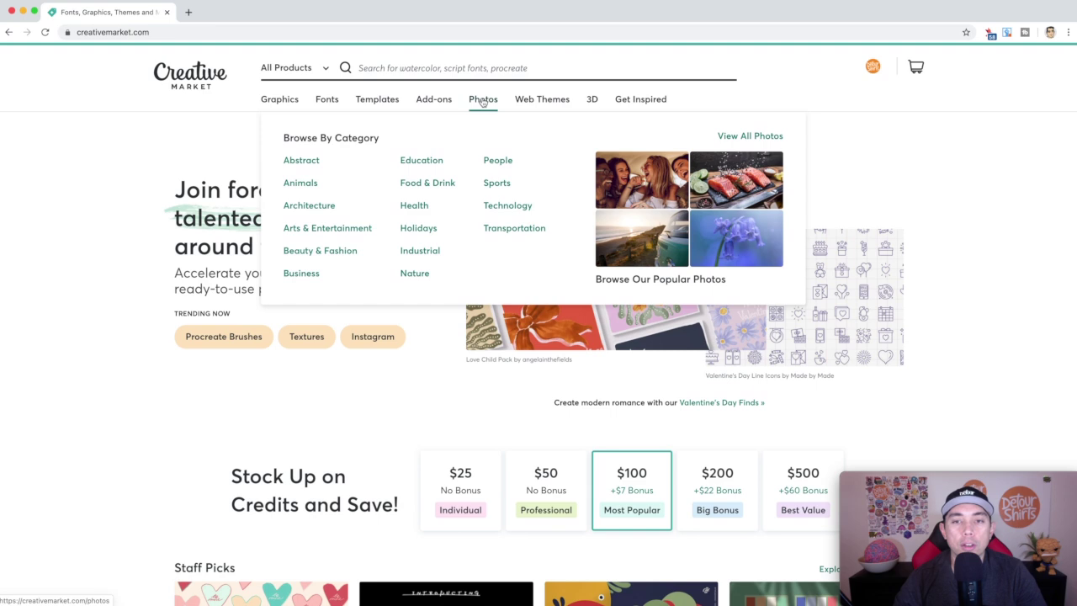
Step: Open the Free Goods page and review all of the week's free products
{"action": "mouse_move", "coordinate": [629, 105]}
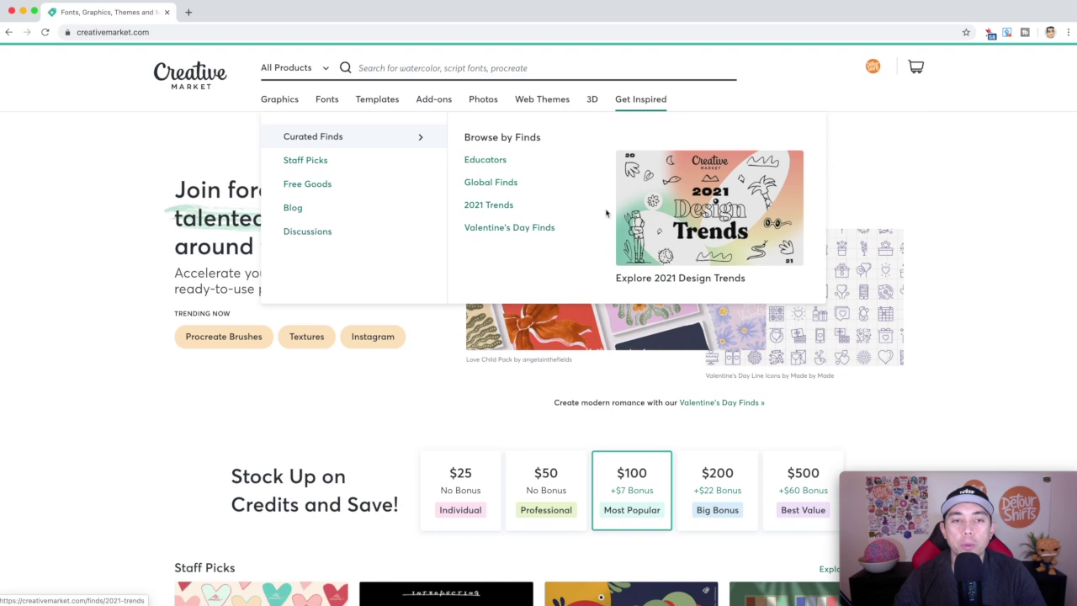
{"action": "left_click", "coordinate": [307, 185]}
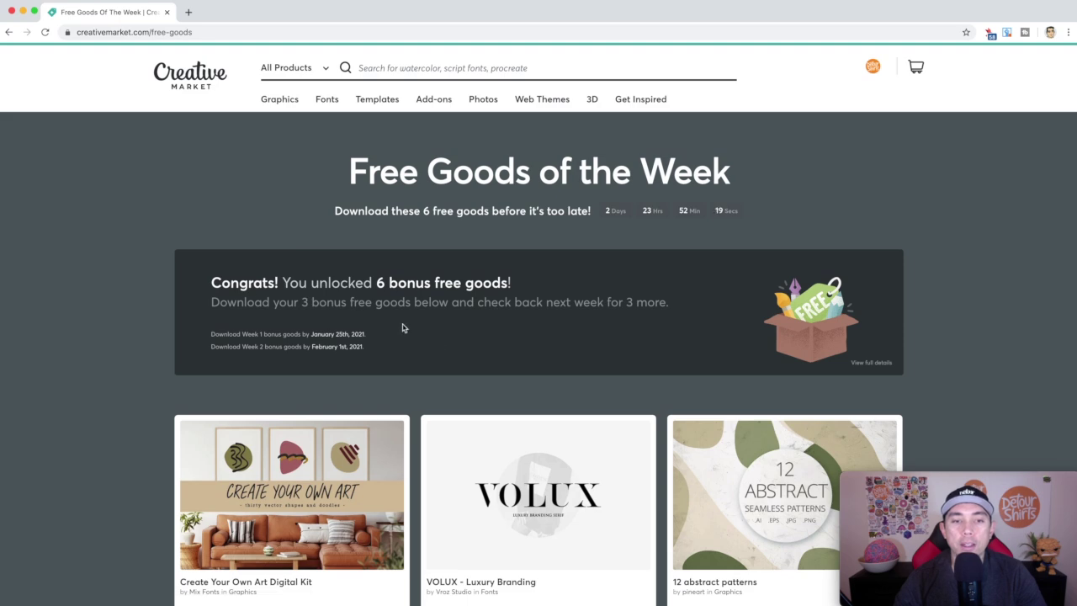
{"action": "scroll", "coordinate": [461, 303], "scroll_direction": "down", "scroll_amount": 1}
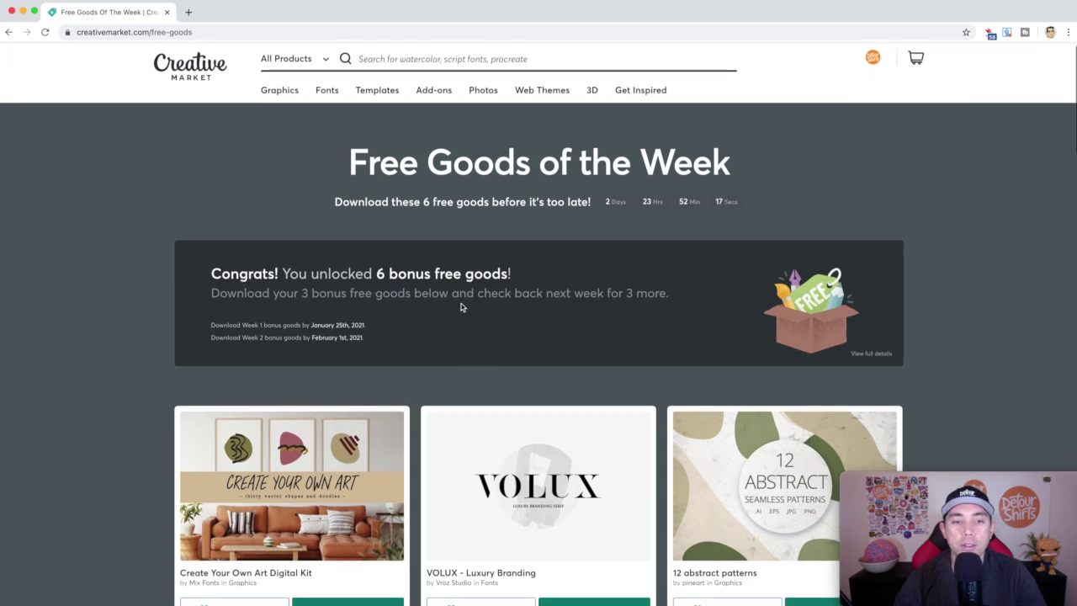
{"action": "scroll", "coordinate": [462, 290], "scroll_direction": "down", "scroll_amount": 5}
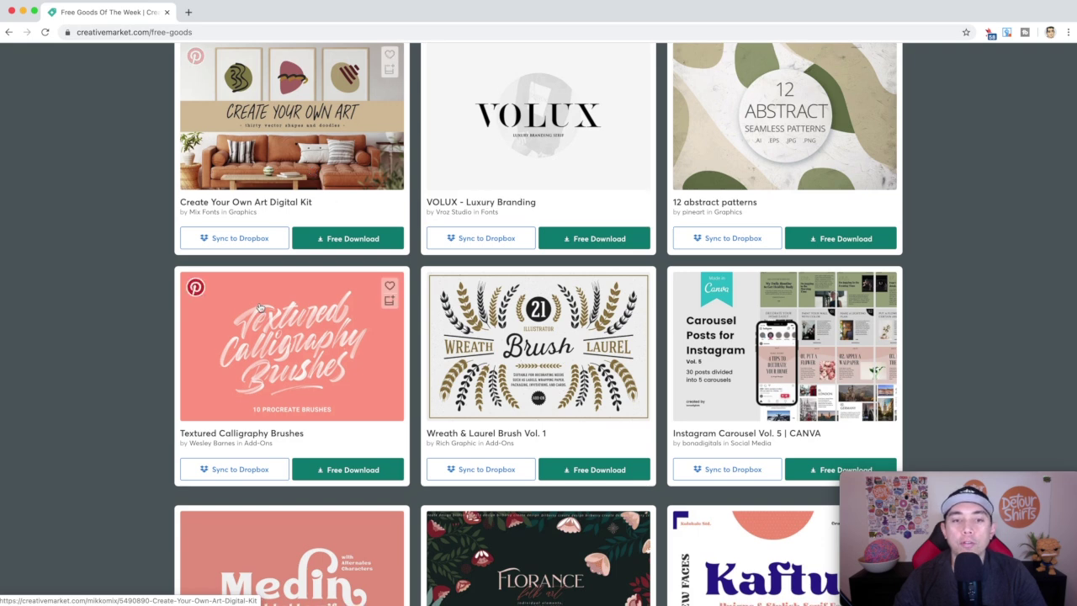
{"action": "scroll", "coordinate": [579, 379], "scroll_direction": "down", "scroll_amount": 2}
{"action": "scroll", "coordinate": [579, 379], "scroll_direction": "down", "scroll_amount": 3}
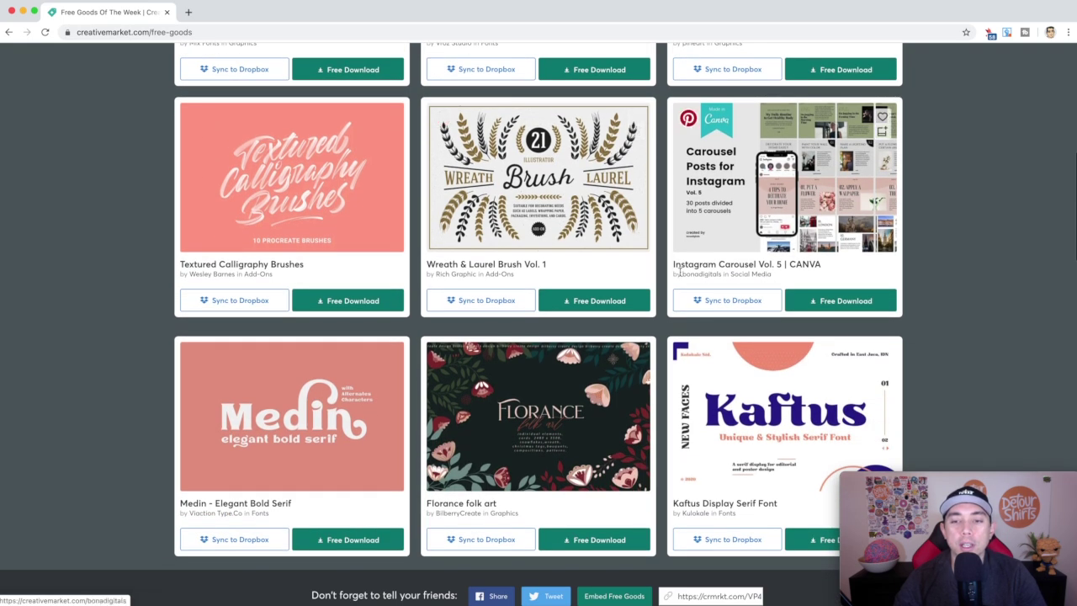
{"action": "scroll", "coordinate": [679, 276], "scroll_direction": "up", "scroll_amount": 2}
{"action": "scroll", "coordinate": [680, 276], "scroll_direction": "up", "scroll_amount": 4}
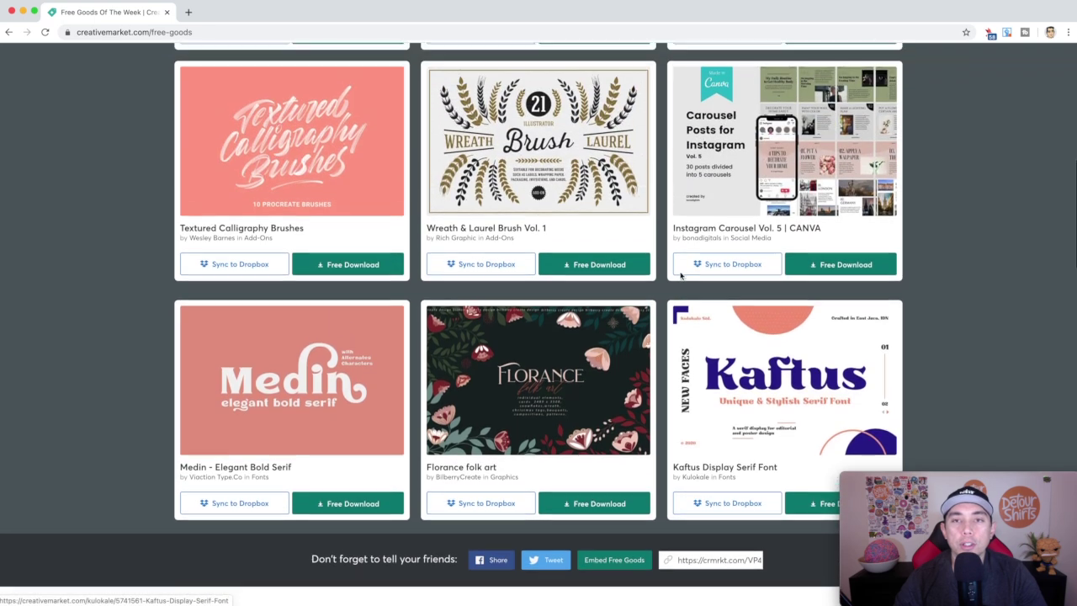
{"action": "scroll", "coordinate": [680, 276], "scroll_direction": "up", "scroll_amount": 5}
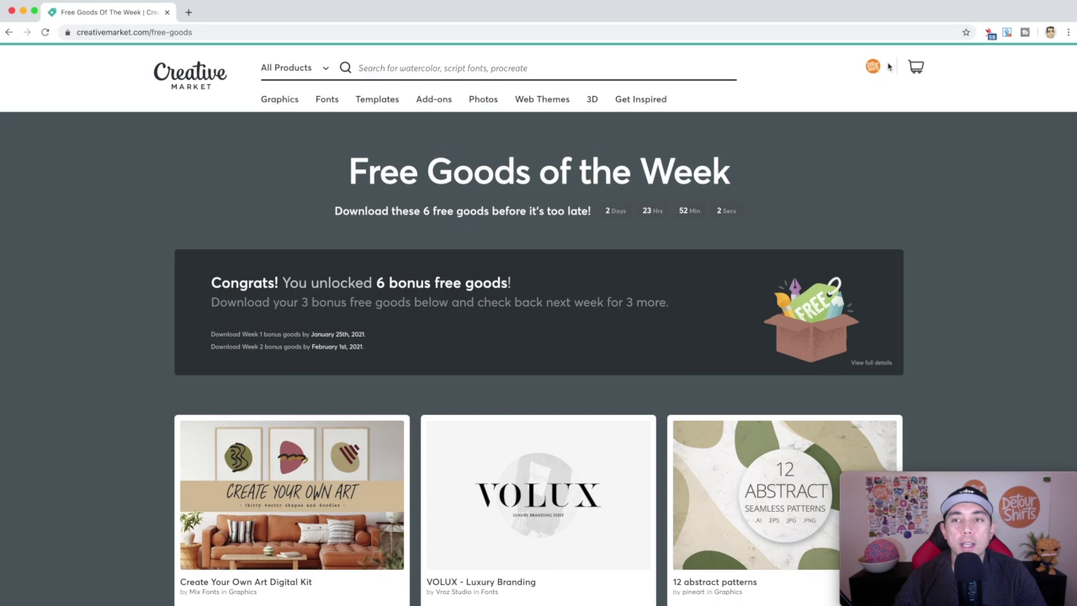
{"action": "mouse_move", "coordinate": [874, 71]}
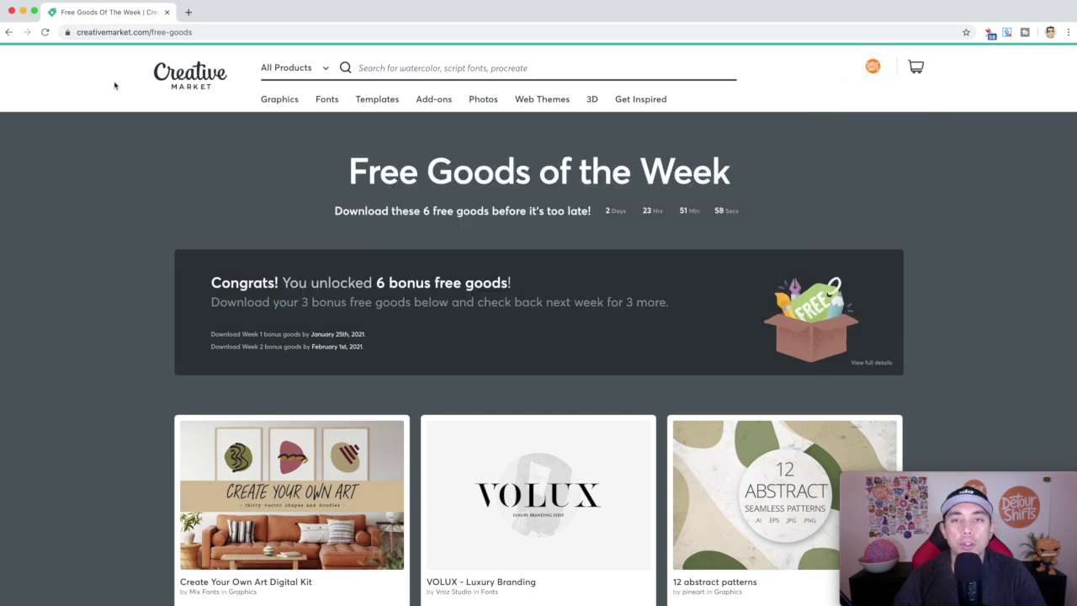
Step: Return to the Creative Market home page and examine the credit packages and staff picks
{"action": "left_click", "coordinate": [189, 76]}
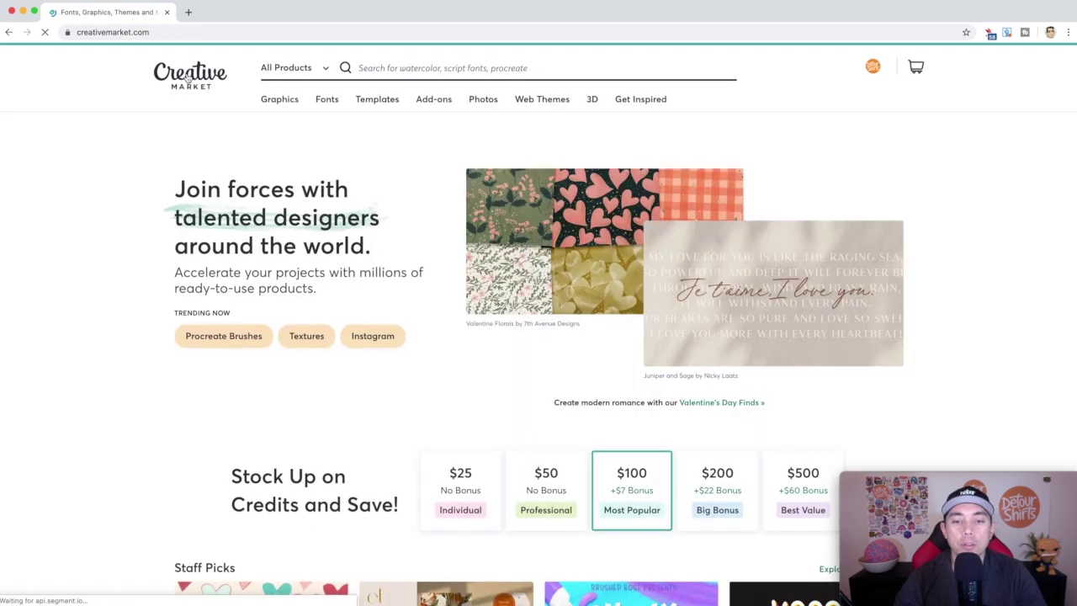
{"action": "scroll", "coordinate": [430, 339], "scroll_direction": "down", "scroll_amount": 3}
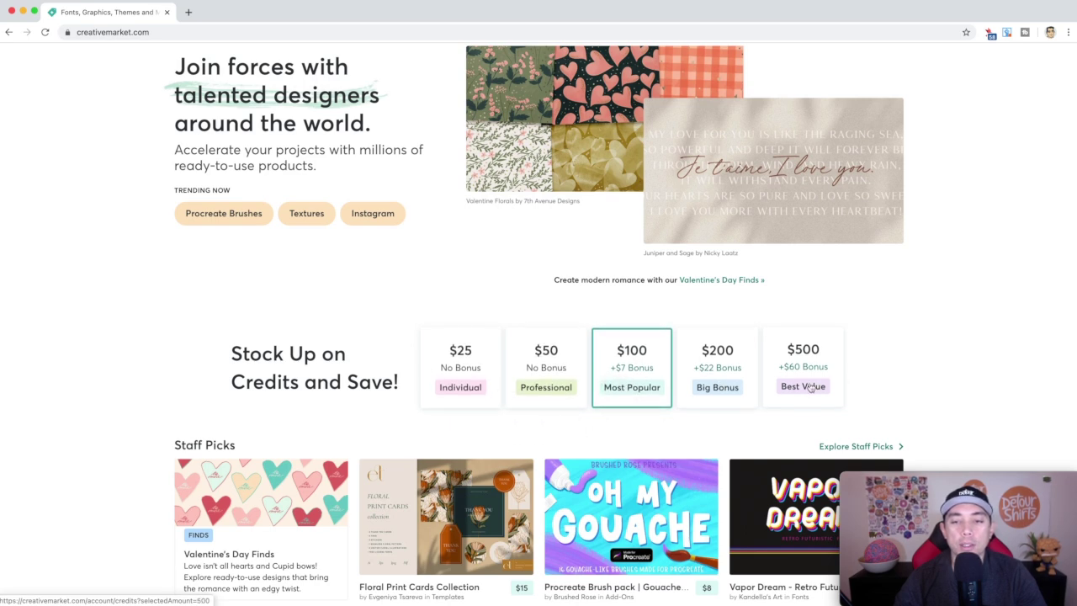
{"action": "scroll", "coordinate": [438, 311], "scroll_direction": "down", "scroll_amount": 2}
{"action": "scroll", "coordinate": [437, 313], "scroll_direction": "up", "scroll_amount": 5}
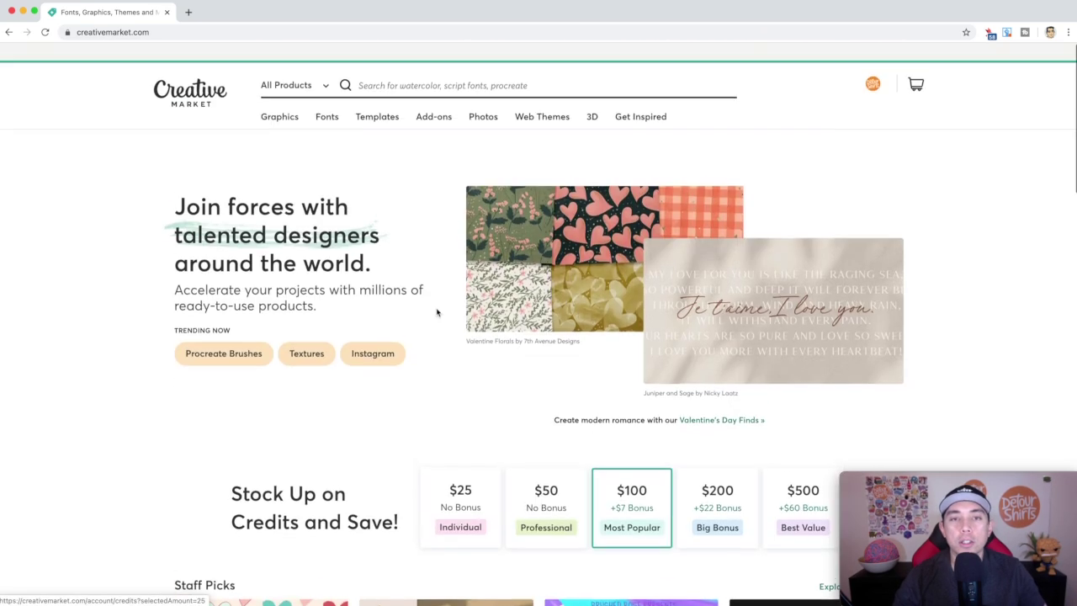
Step: Search all products for "Glorious sunday" and open the Glorious Sunday + Extras font page
{"action": "left_click", "coordinate": [365, 70]}
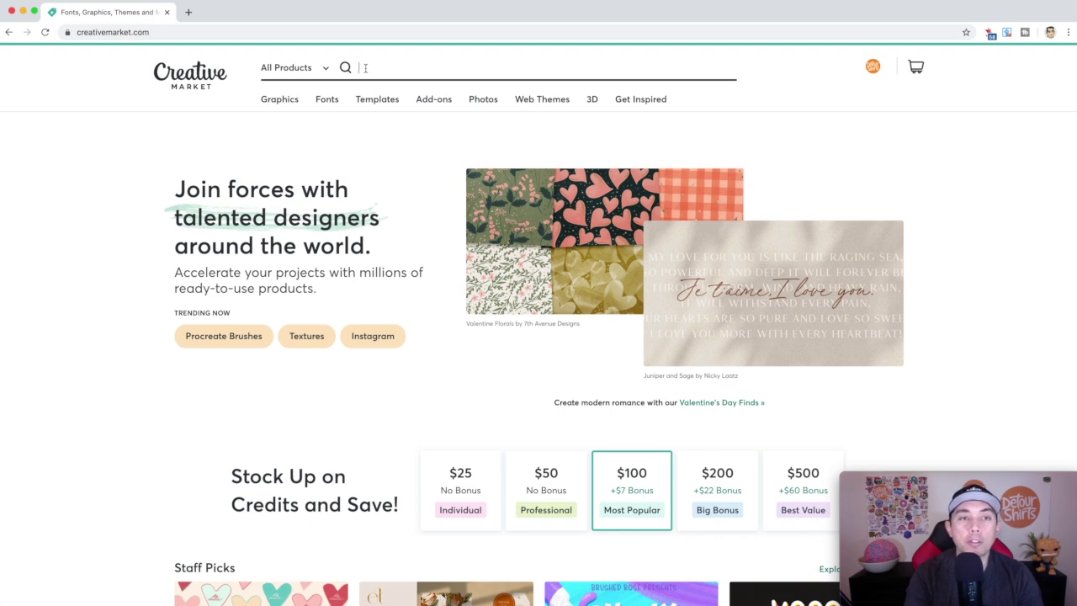
{"action": "type", "text": "Glo"}
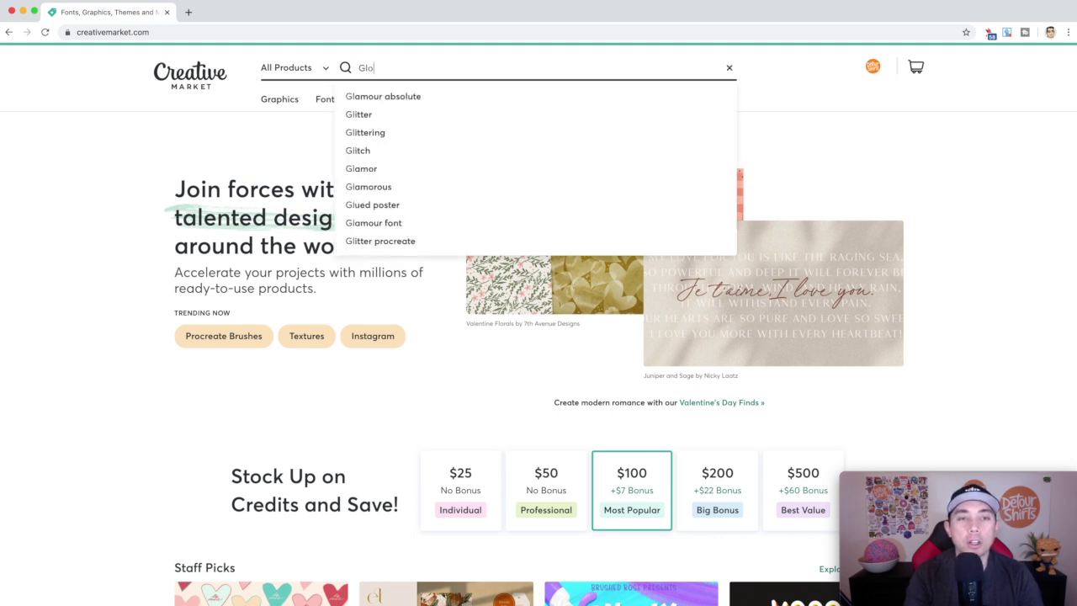
{"action": "type", "text": "rious"}
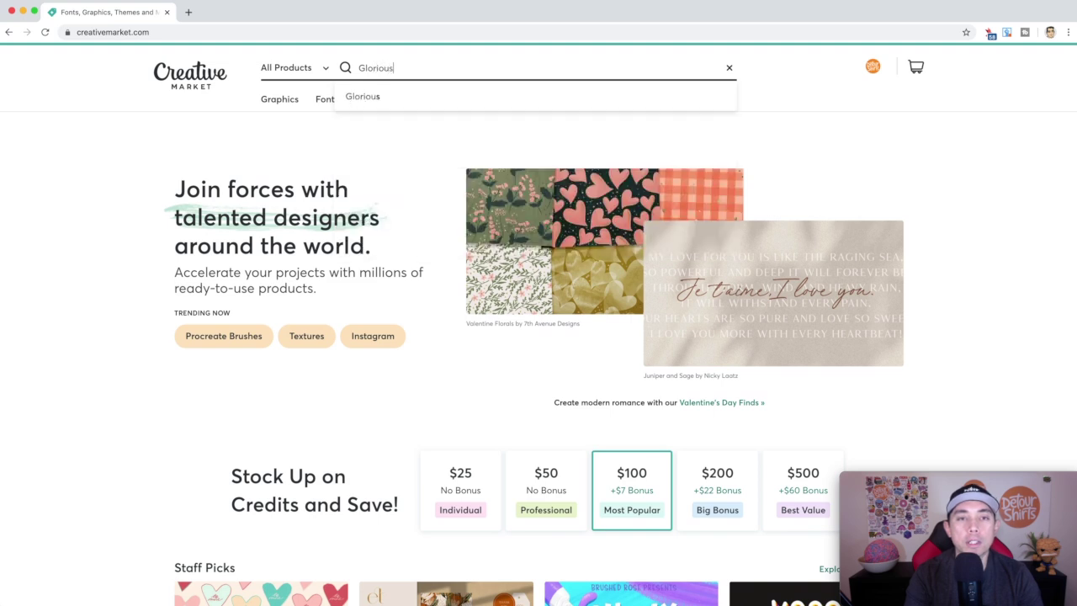
{"action": "type", "text": " sunday"}
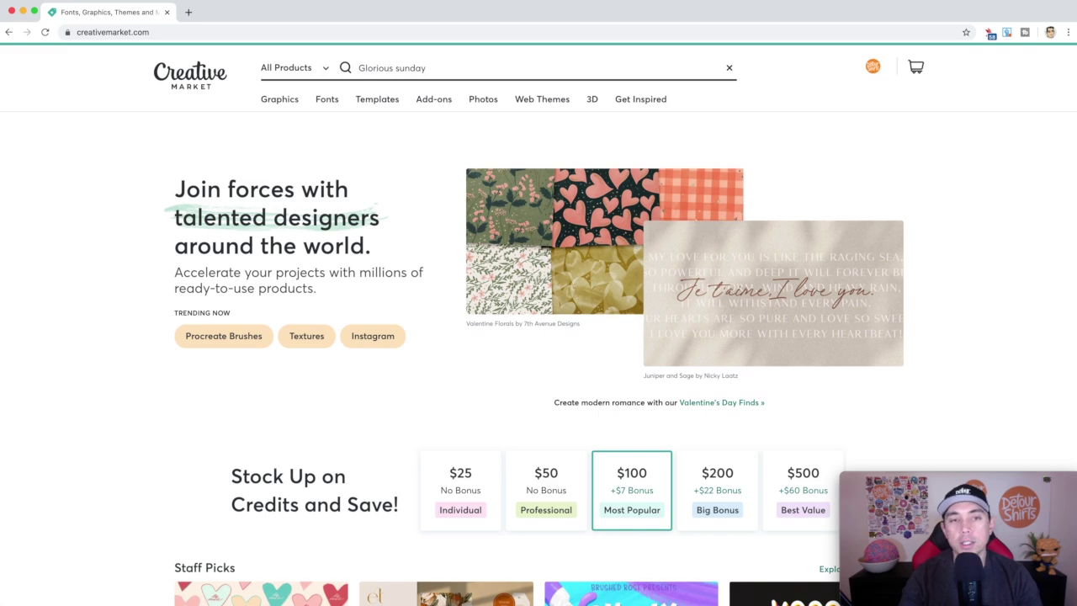
{"action": "key", "text": "Return"}
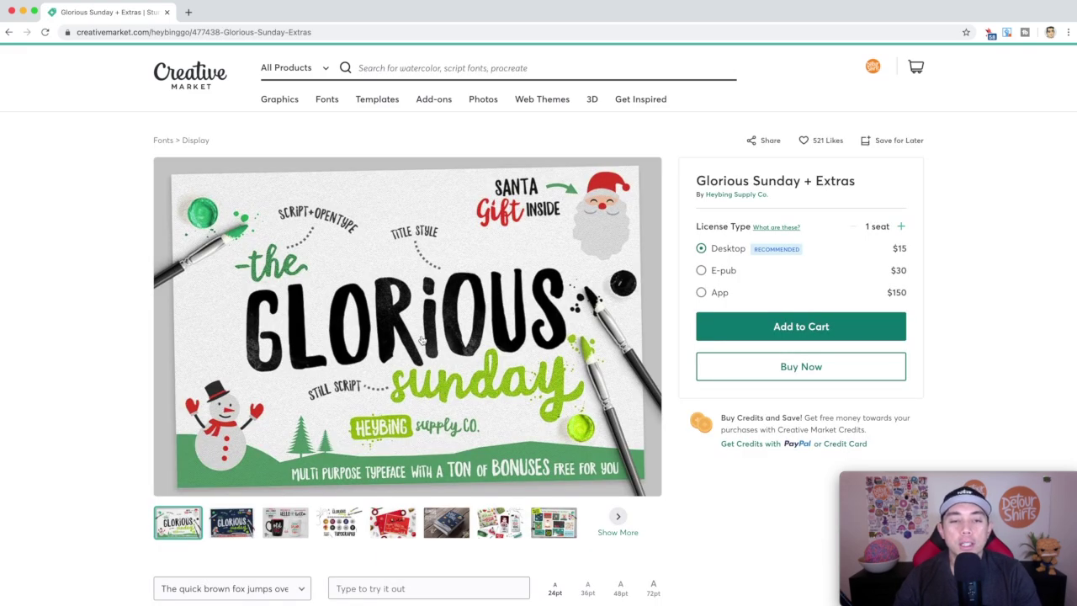
Step: Examine the Glorious Sunday font's preview images up to the mug samples, its sample text and its product description
{"action": "scroll", "coordinate": [421, 340], "scroll_direction": "down", "scroll_amount": 5}
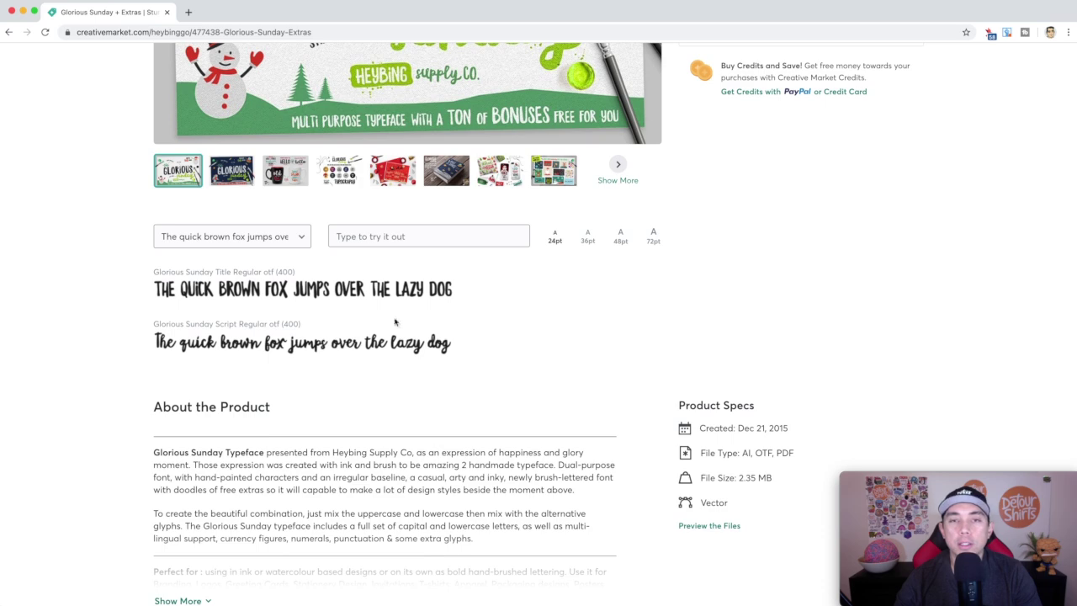
{"action": "scroll", "coordinate": [520, 346], "scroll_direction": "up", "scroll_amount": 5}
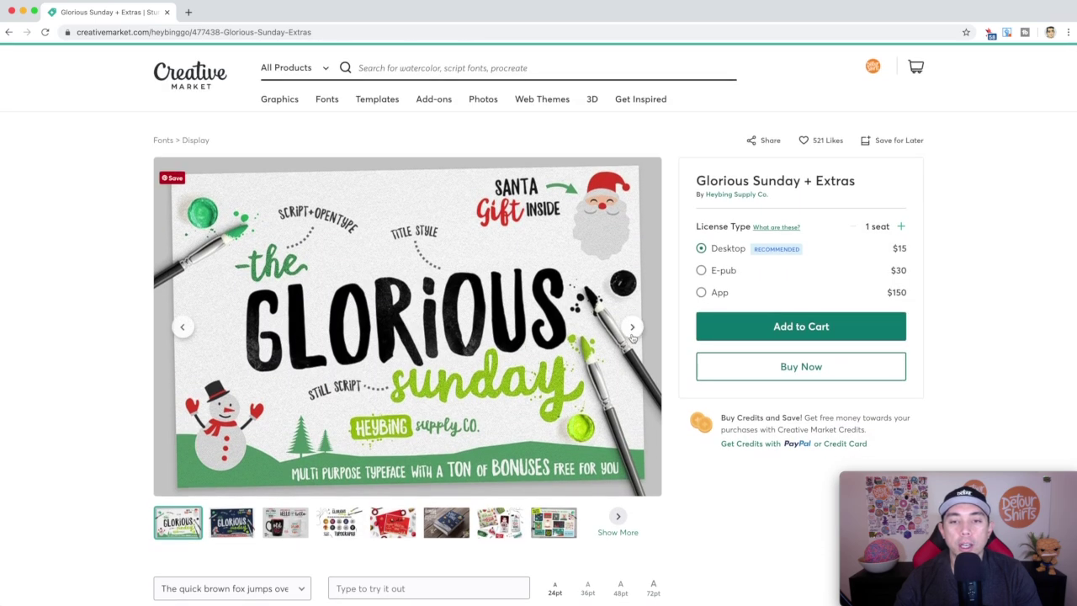
{"action": "left_click", "coordinate": [632, 328]}
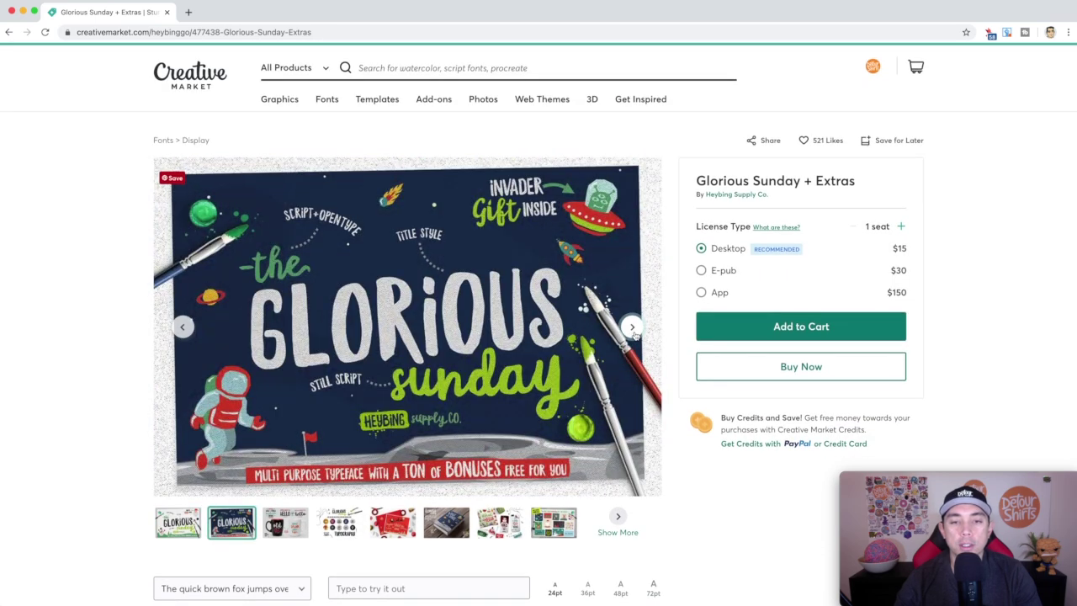
{"action": "left_click", "coordinate": [634, 331]}
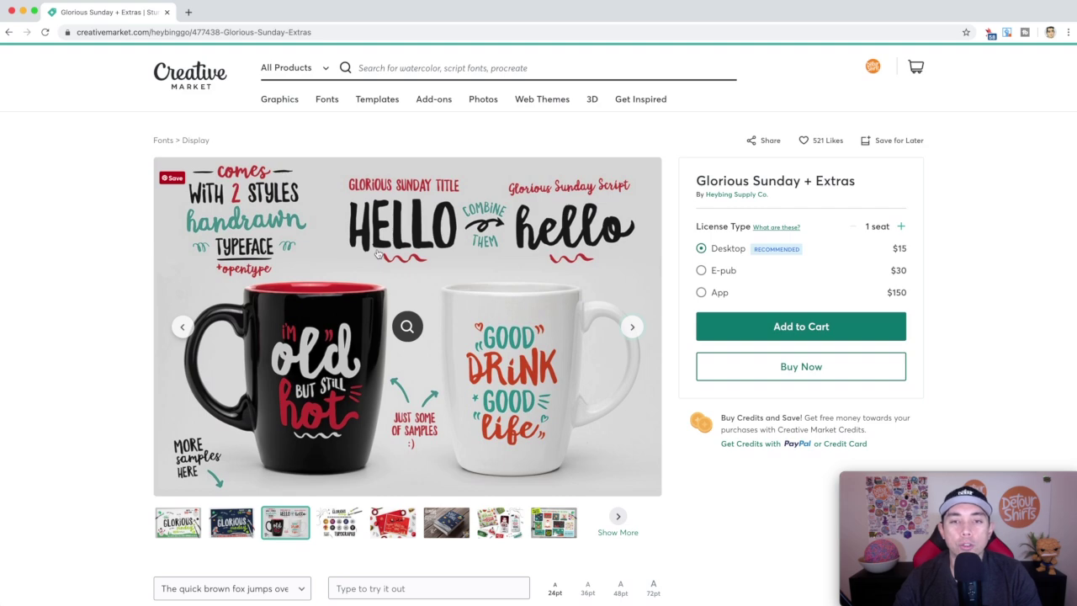
{"action": "scroll", "coordinate": [378, 253], "scroll_direction": "down", "scroll_amount": 5}
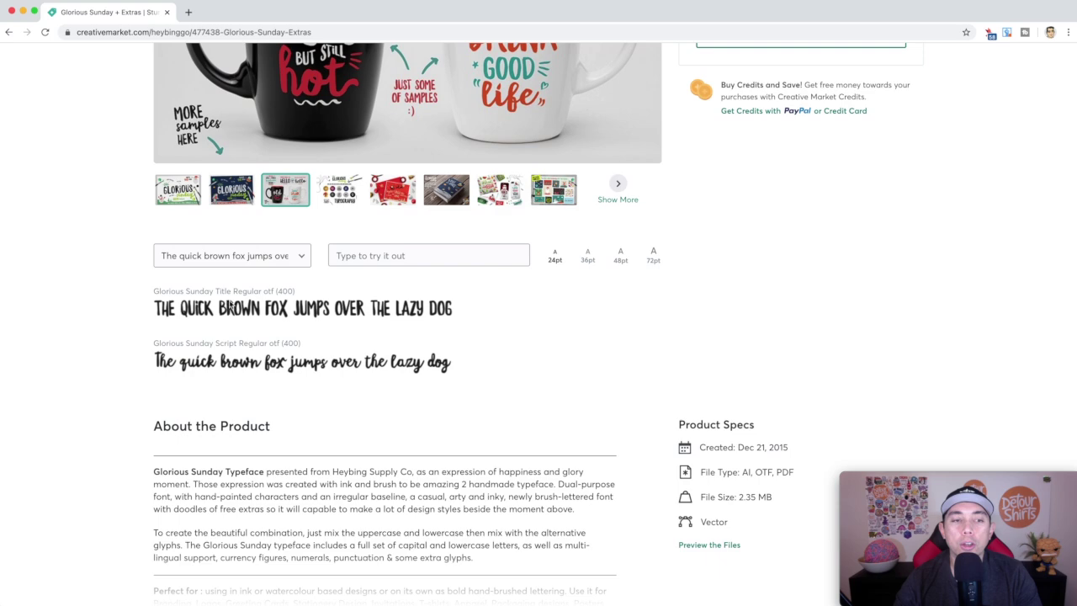
{"action": "scroll", "coordinate": [530, 356], "scroll_direction": "up", "scroll_amount": 5}
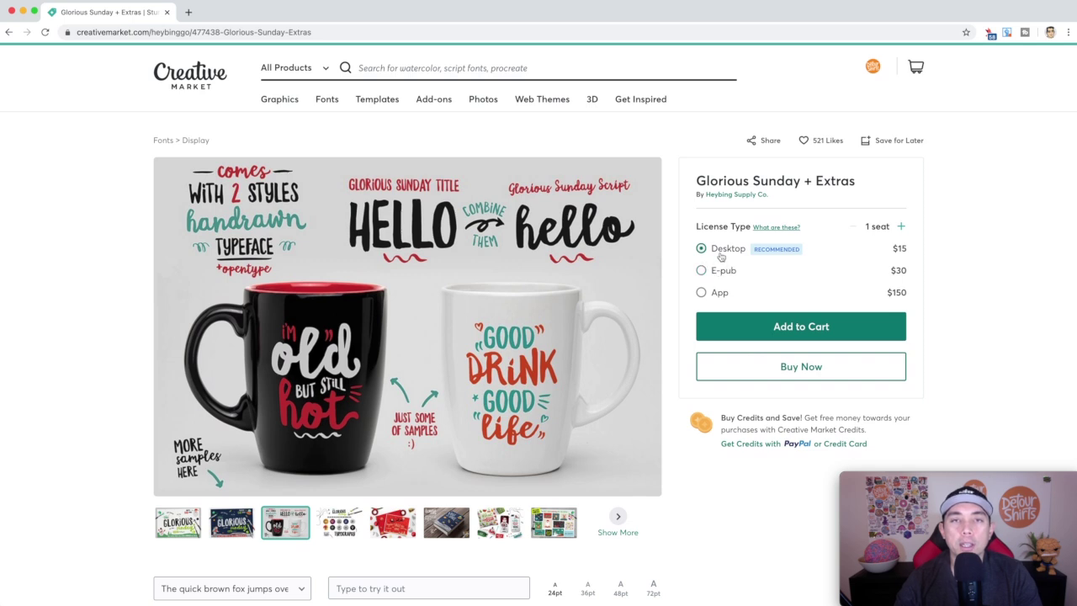
Step: Search all products for the suggested term "st patricks day clipart"
{"action": "left_click", "coordinate": [381, 66]}
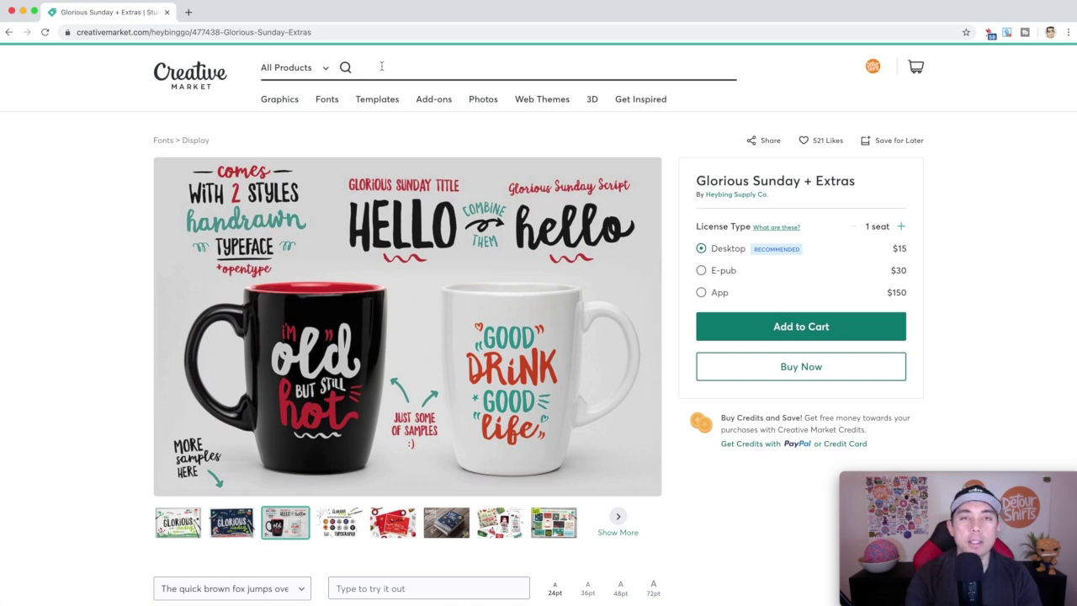
{"action": "type", "text": "st pat"}
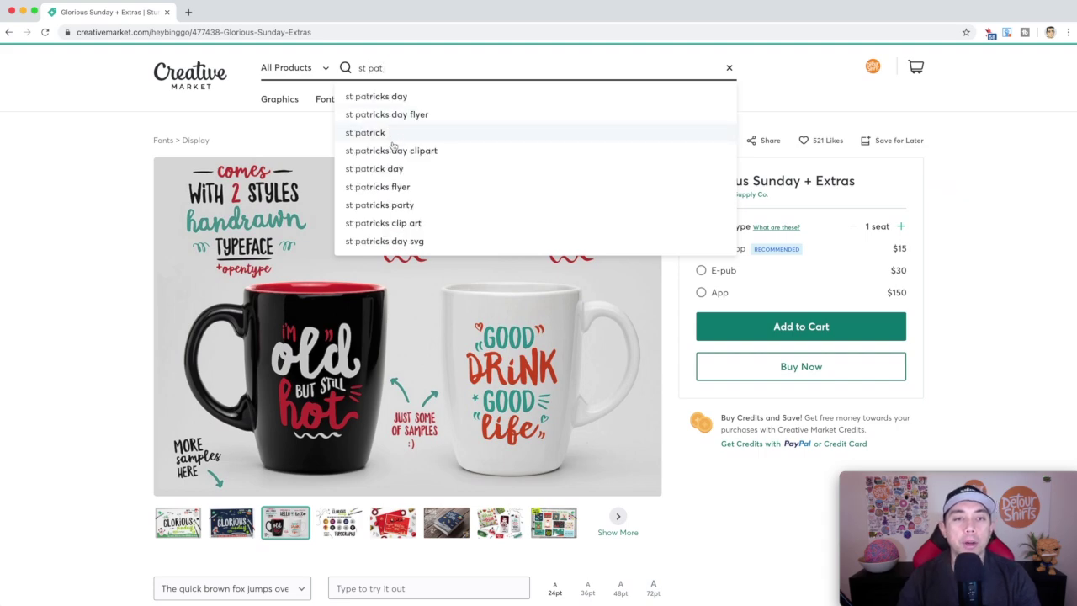
{"action": "left_click", "coordinate": [393, 150]}
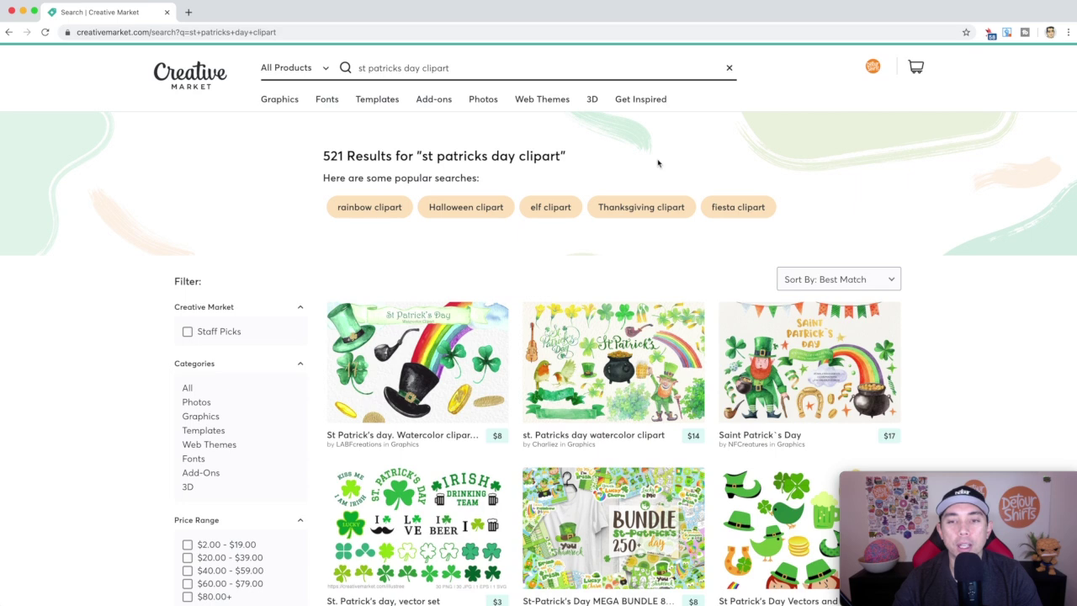
Step: Open the "St. Patrick's day, vector set" product from the results and bring up the explanation of its license types
{"action": "scroll", "coordinate": [658, 163], "scroll_direction": "down", "scroll_amount": 2}
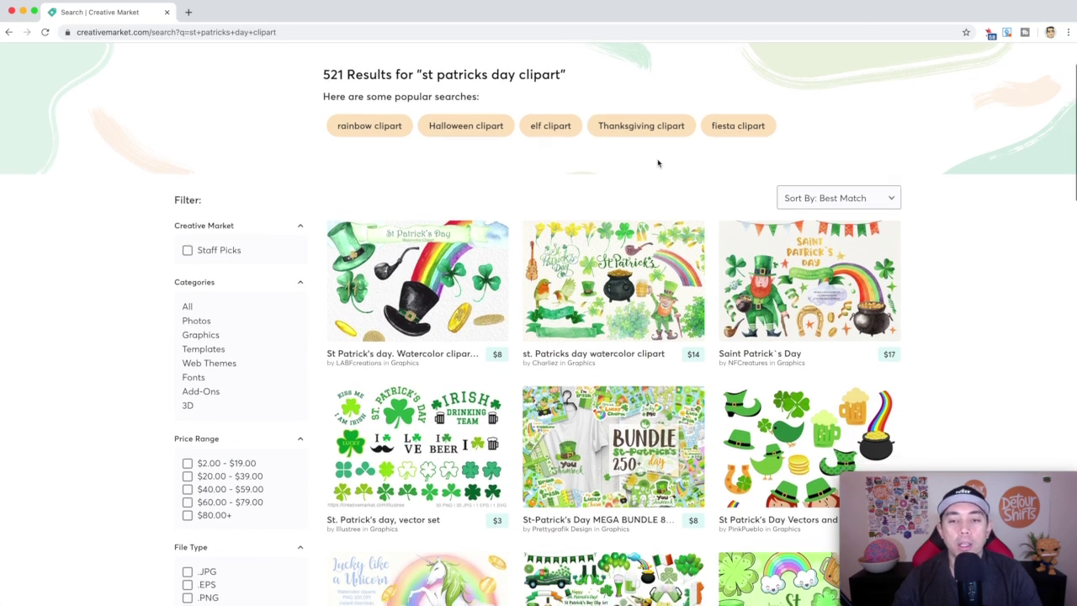
{"action": "scroll", "coordinate": [658, 163], "scroll_direction": "down", "scroll_amount": 3}
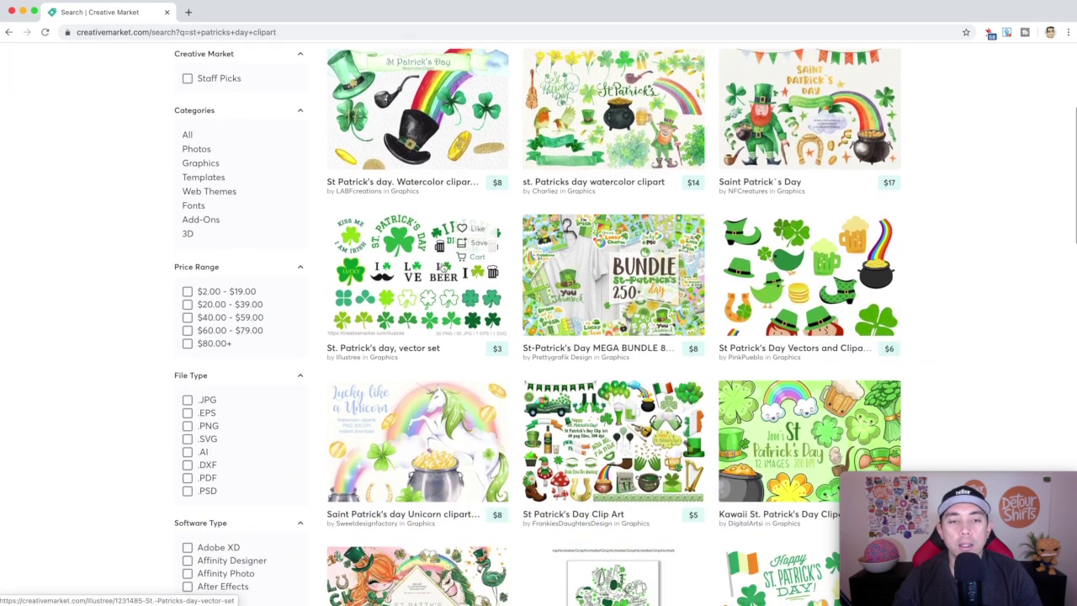
{"action": "left_click", "coordinate": [399, 279]}
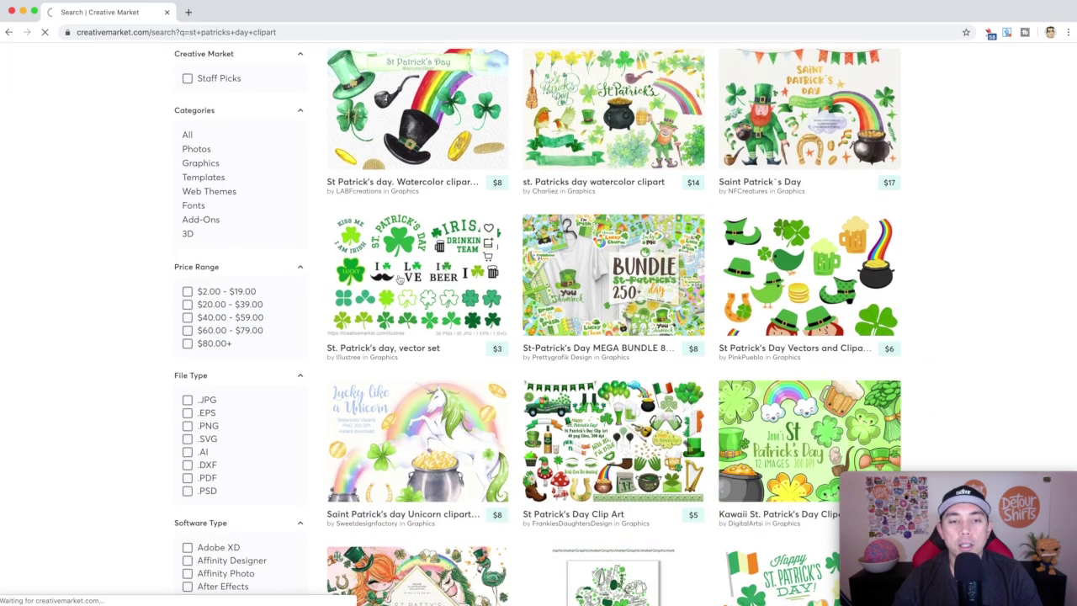
{"action": "scroll", "coordinate": [400, 279], "scroll_direction": "down", "scroll_amount": 2}
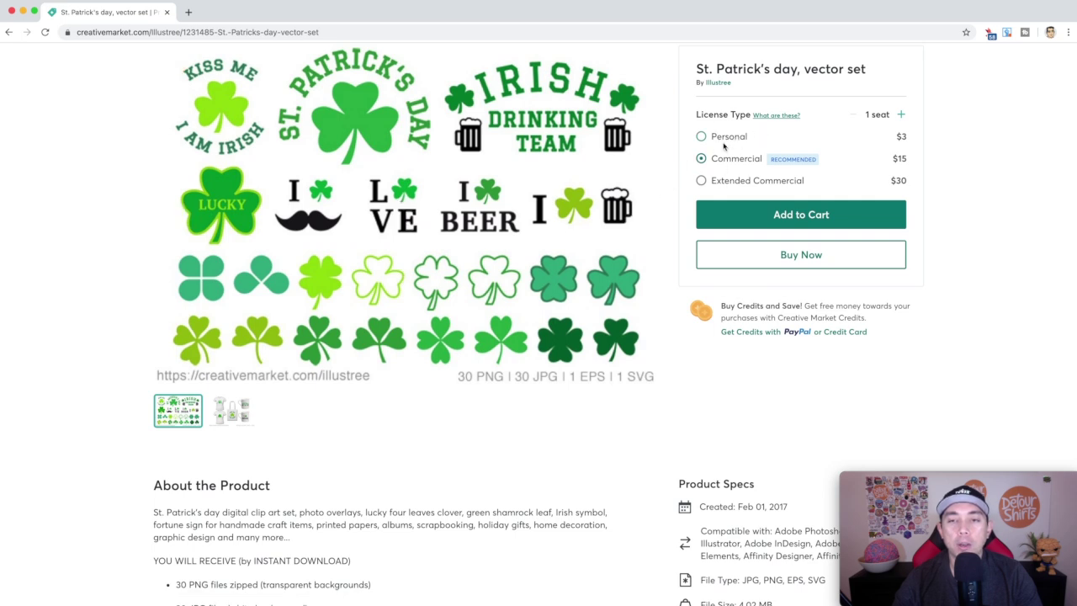
{"action": "left_click", "coordinate": [772, 117]}
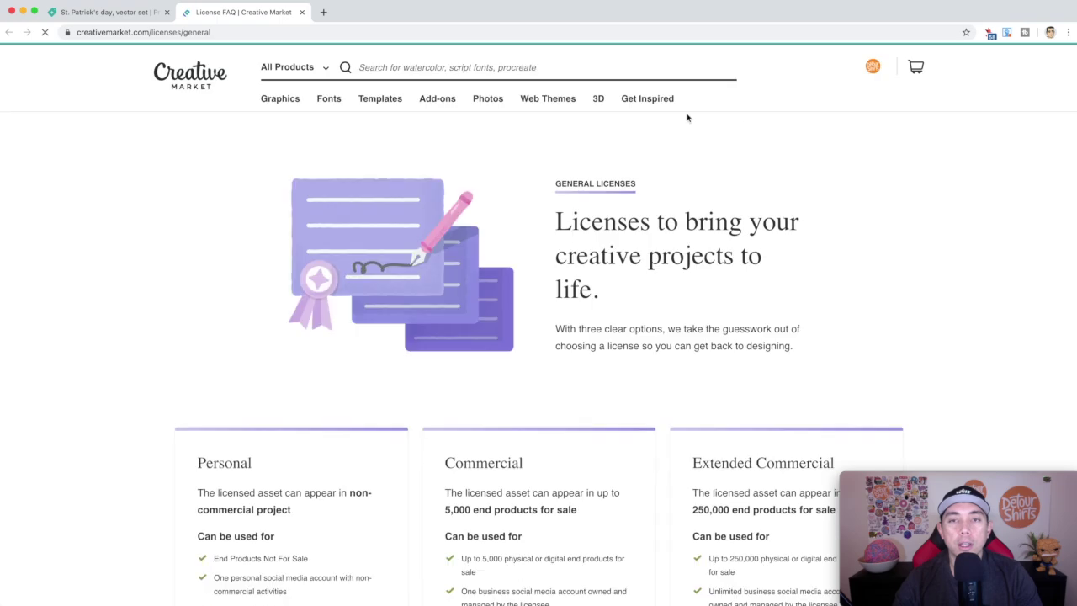
Step: Read the comparison of the Personal, Commercial and Extended Commercial licenses, then close it to return to the vector set's product page
{"action": "scroll", "coordinate": [310, 342], "scroll_direction": "down", "scroll_amount": 3}
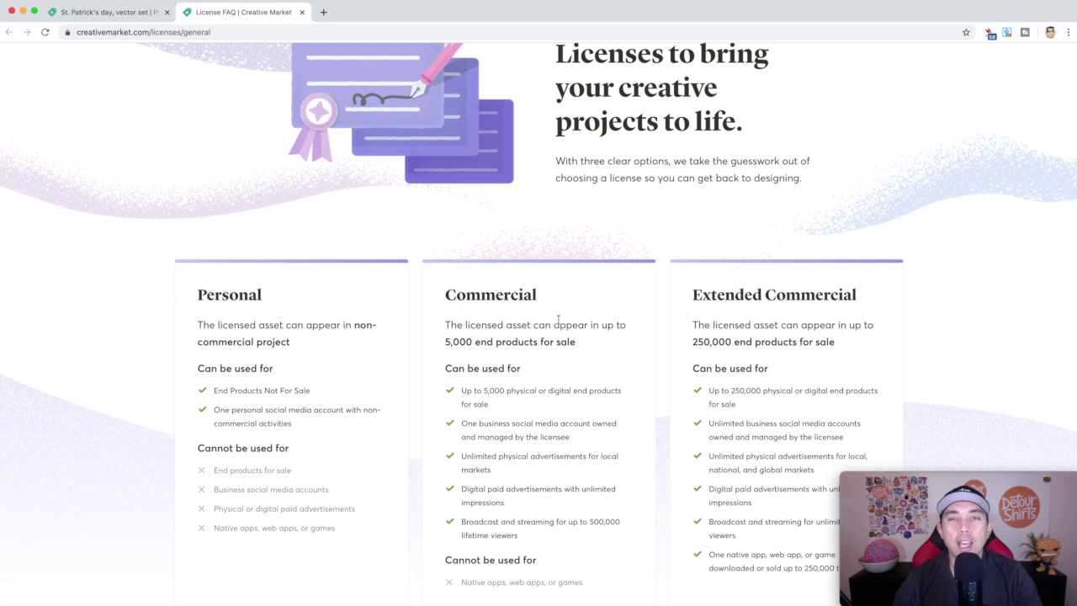
{"action": "scroll", "coordinate": [558, 320], "scroll_direction": "down", "scroll_amount": 1}
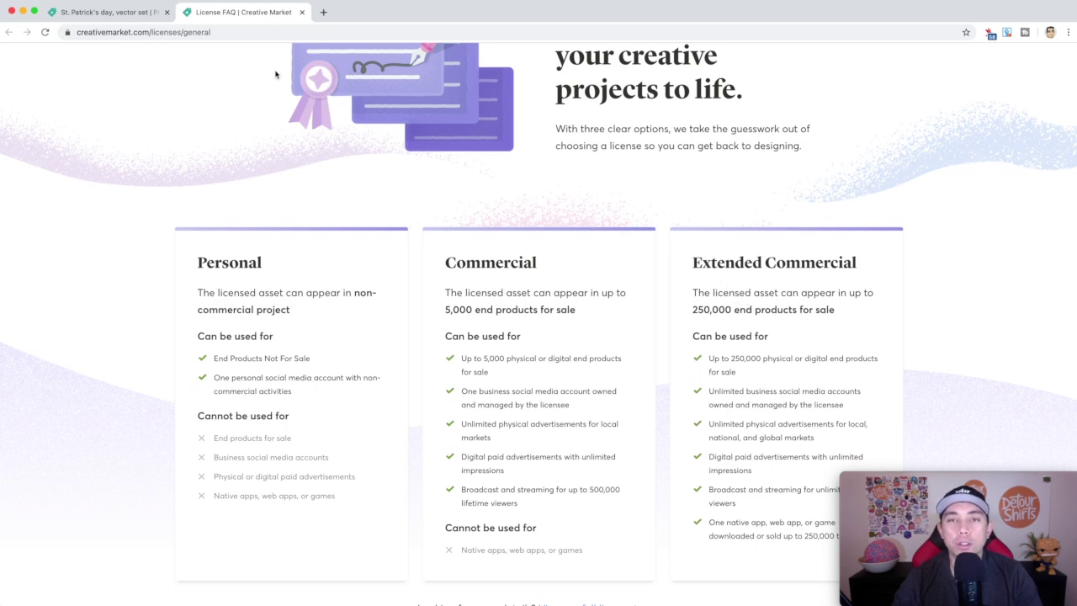
{"action": "left_click", "coordinate": [302, 13]}
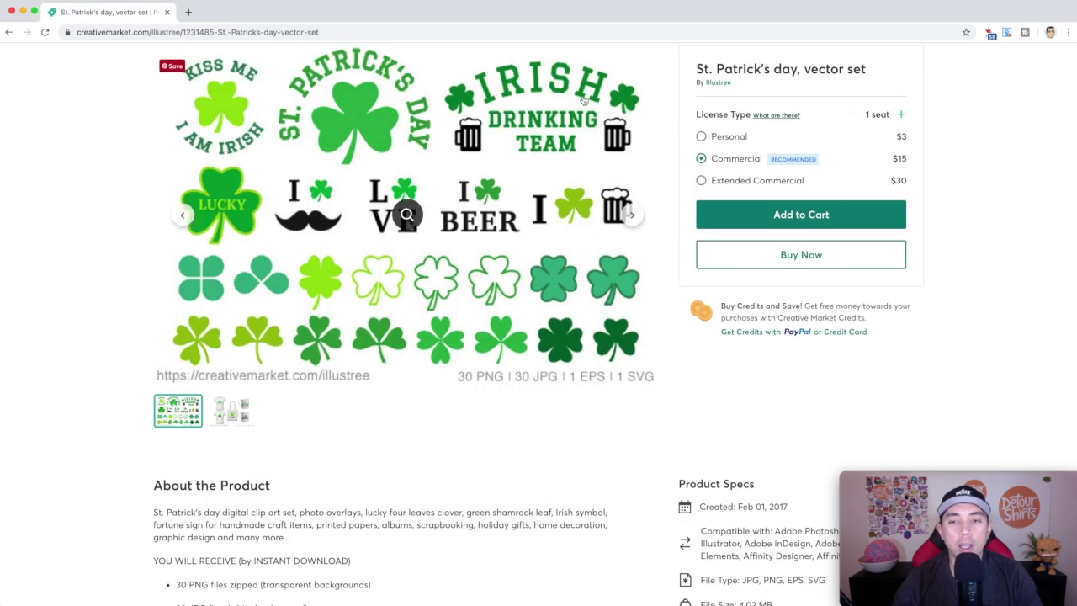
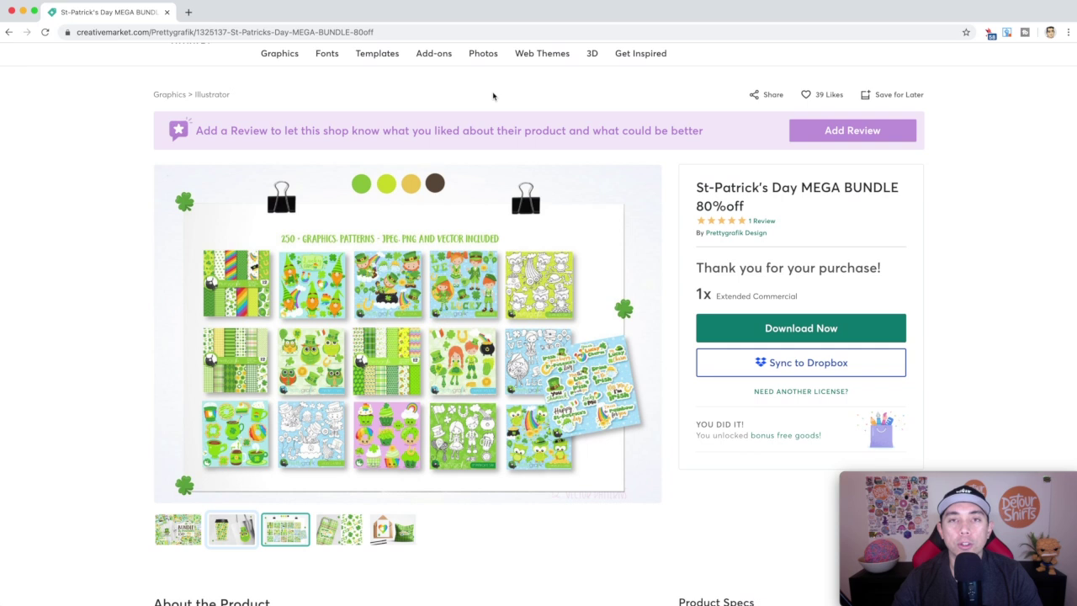
Step: Open the St-Patrick's Day MEGA BUNDLE's full-size previews and view them through to the envelope and cushion mockup
{"action": "scroll", "coordinate": [493, 96], "scroll_direction": "down", "scroll_amount": 4}
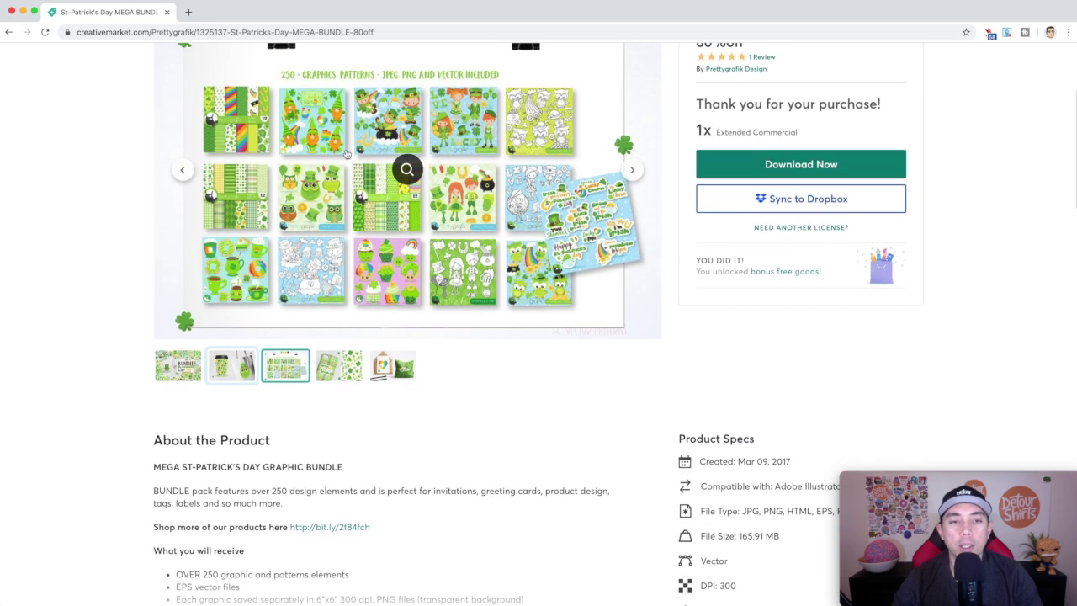
{"action": "left_click", "coordinate": [405, 173]}
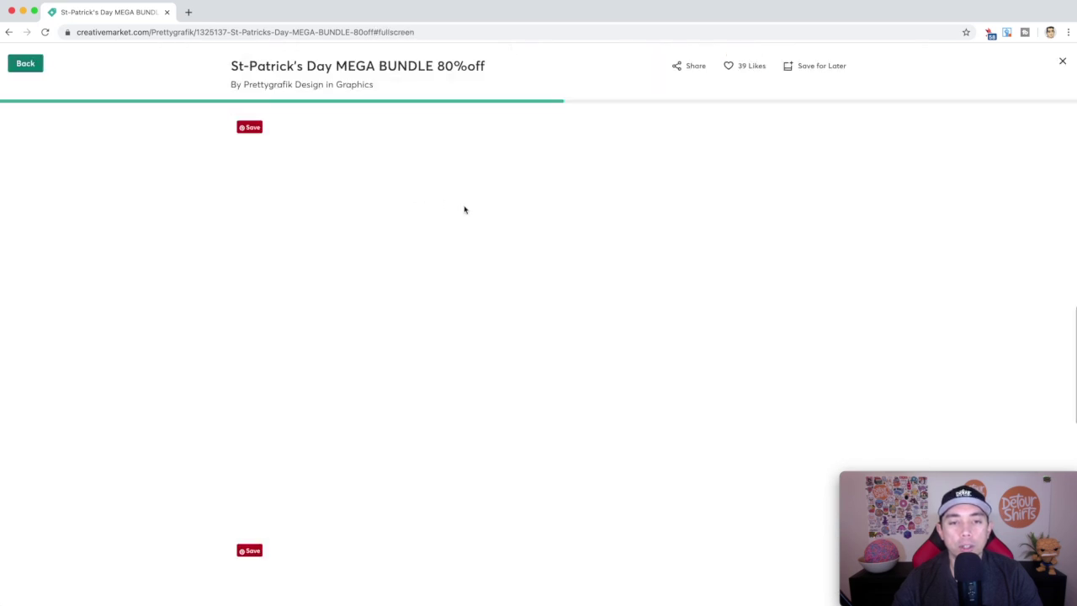
{"action": "scroll", "coordinate": [585, 269], "scroll_direction": "down", "scroll_amount": 5}
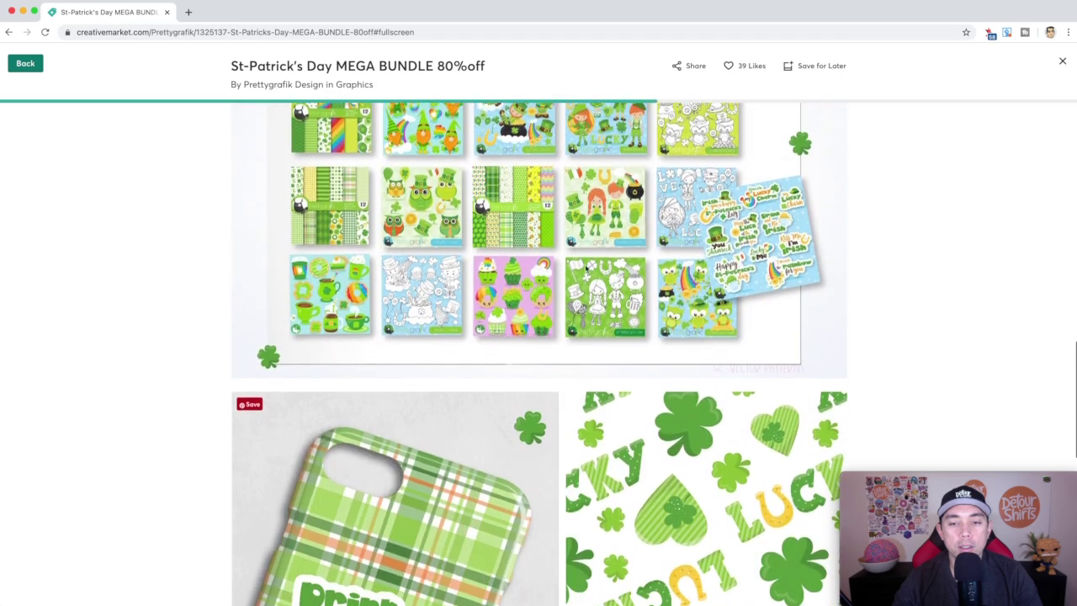
{"action": "scroll", "coordinate": [587, 267], "scroll_direction": "down", "scroll_amount": 4}
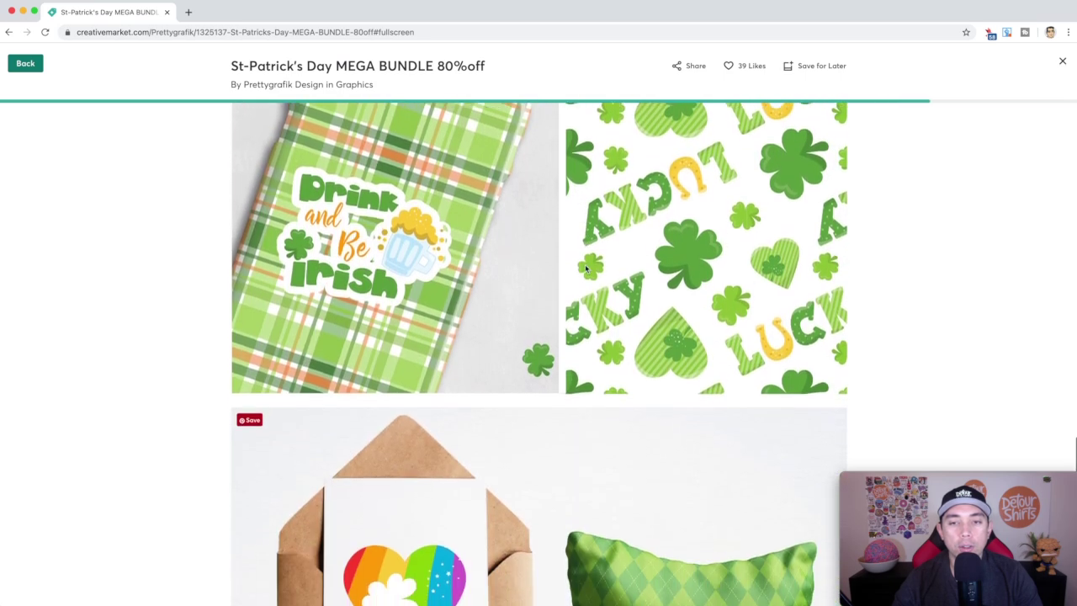
{"action": "scroll", "coordinate": [586, 267], "scroll_direction": "down", "scroll_amount": 4}
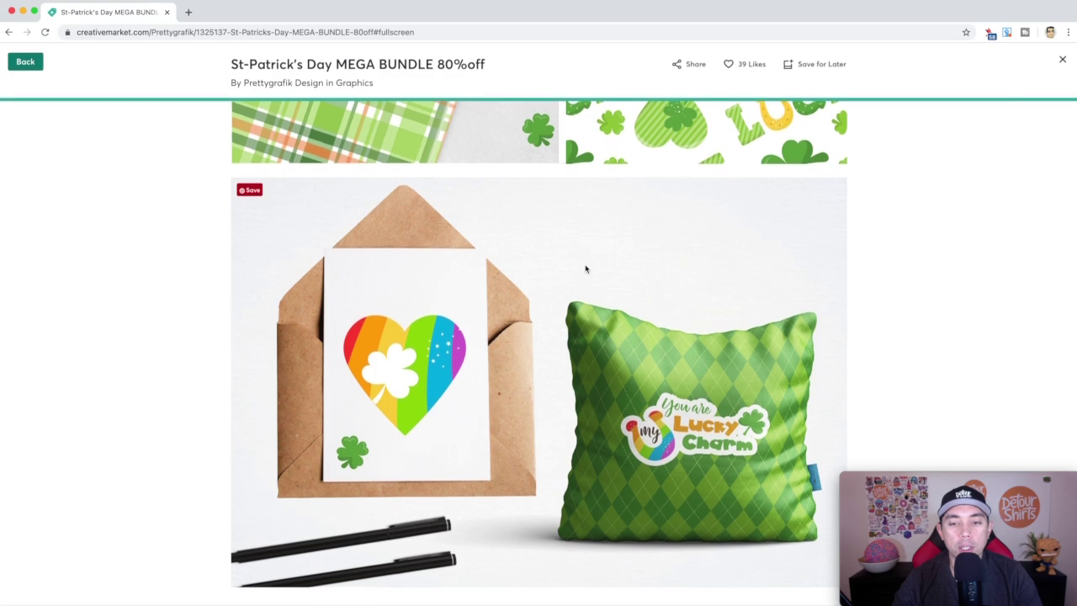
Step: Go back to the bundle's overview preview of graphics and patterns and examine its clipart sheets up close
{"action": "scroll", "coordinate": [442, 324], "scroll_direction": "up", "scroll_amount": 7}
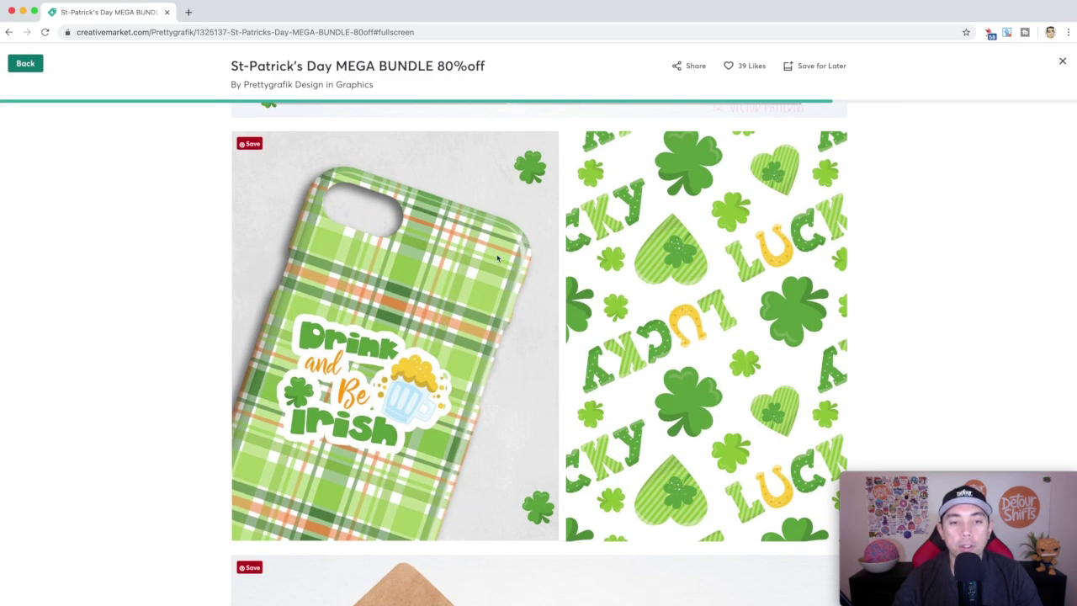
{"action": "scroll", "coordinate": [473, 282], "scroll_direction": "up", "scroll_amount": 1}
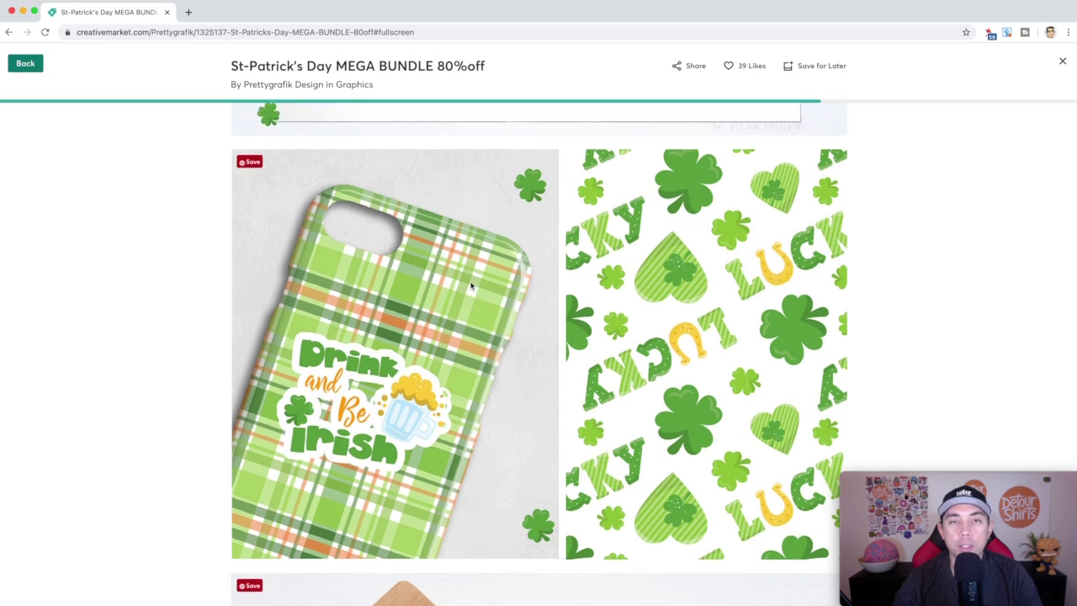
{"action": "scroll", "coordinate": [472, 287], "scroll_direction": "up", "scroll_amount": 3}
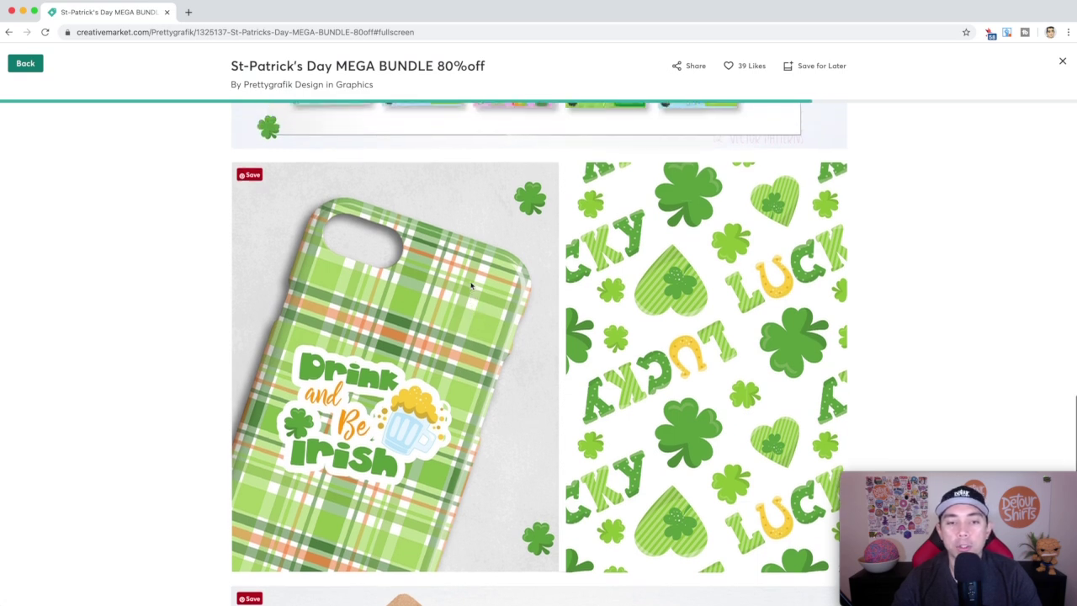
{"action": "scroll", "coordinate": [471, 286], "scroll_direction": "up", "scroll_amount": 2}
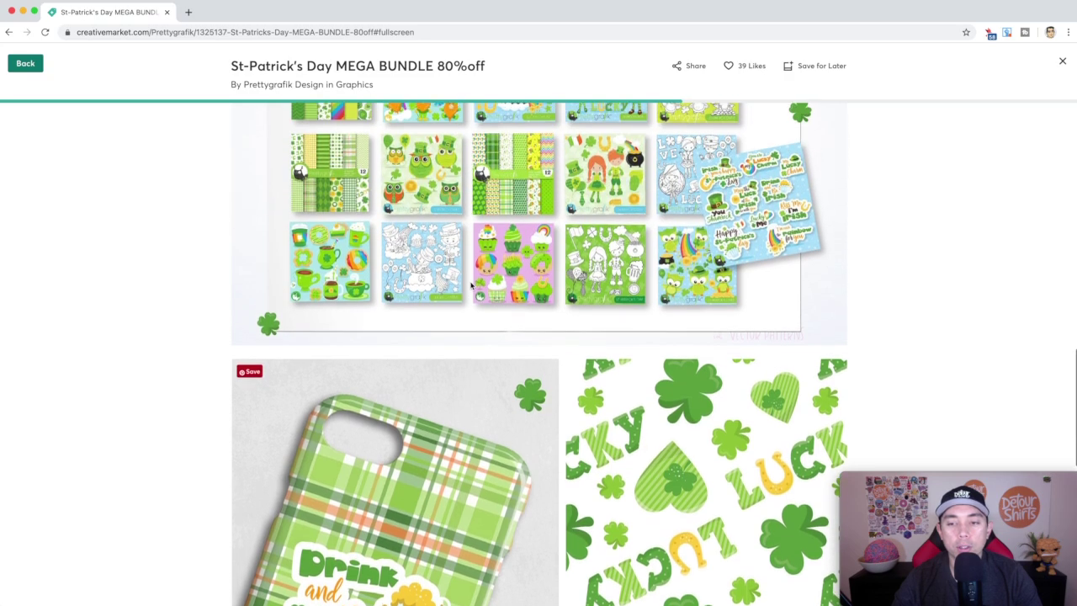
{"action": "scroll", "coordinate": [477, 279], "scroll_direction": "up", "scroll_amount": 3}
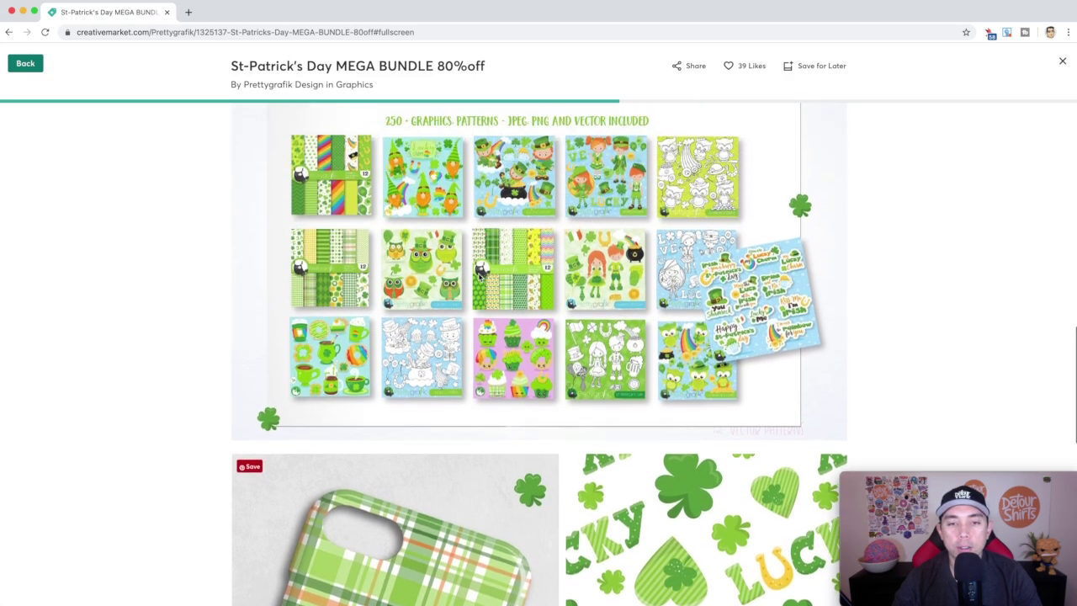
{"action": "scroll", "coordinate": [531, 360], "scroll_direction": "up", "scroll_amount": 2}
{"action": "scroll", "coordinate": [532, 359], "scroll_direction": "up", "scroll_amount": 3}
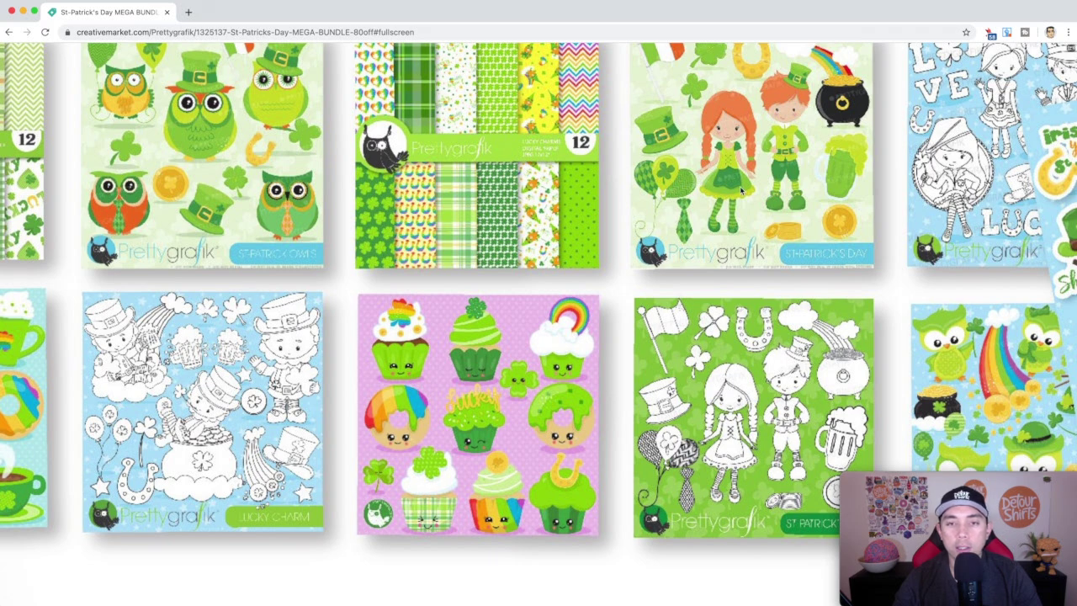
{"action": "scroll", "coordinate": [740, 186], "scroll_direction": "down", "scroll_amount": 2}
{"action": "scroll", "coordinate": [572, 120], "scroll_direction": "down", "scroll_amount": 2}
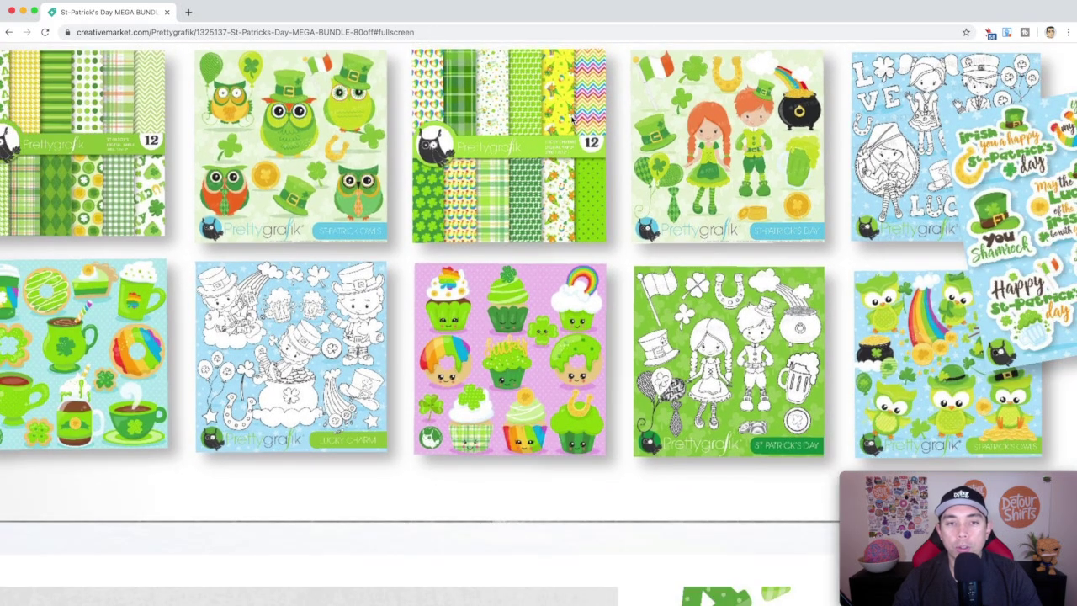
{"action": "scroll", "coordinate": [573, 121], "scroll_direction": "down", "scroll_amount": 2}
{"action": "scroll", "coordinate": [572, 120], "scroll_direction": "down", "scroll_amount": 3}
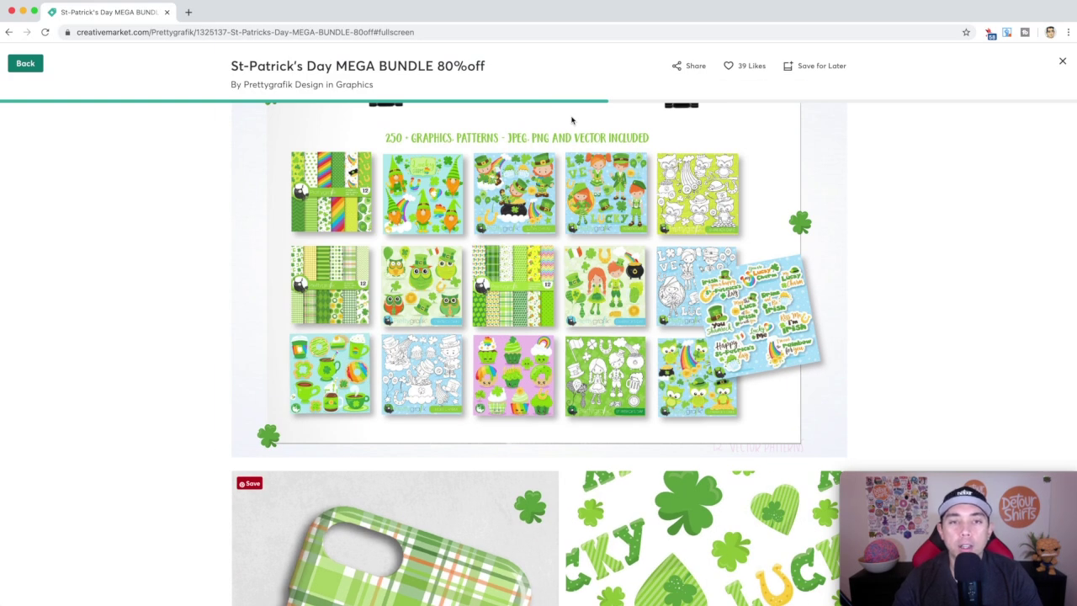
Step: View the bundle's cup and tote bag mockups and its T-shirt cover image, then leave the full-size previews
{"action": "scroll", "coordinate": [551, 165], "scroll_direction": "up", "scroll_amount": 6}
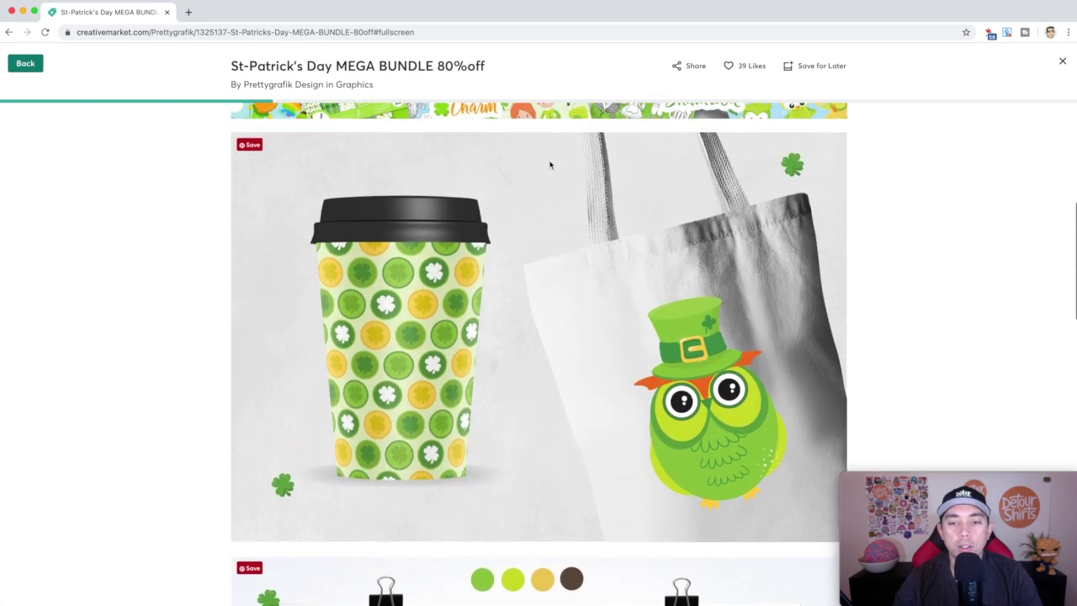
{"action": "scroll", "coordinate": [550, 165], "scroll_direction": "up", "scroll_amount": 5}
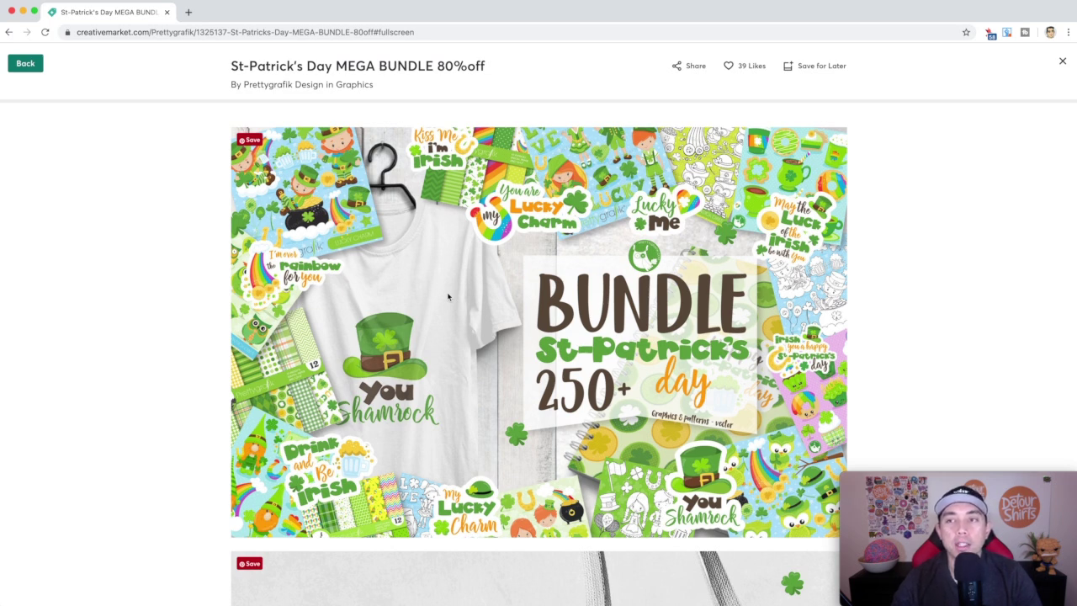
{"action": "left_click", "coordinate": [7, 33]}
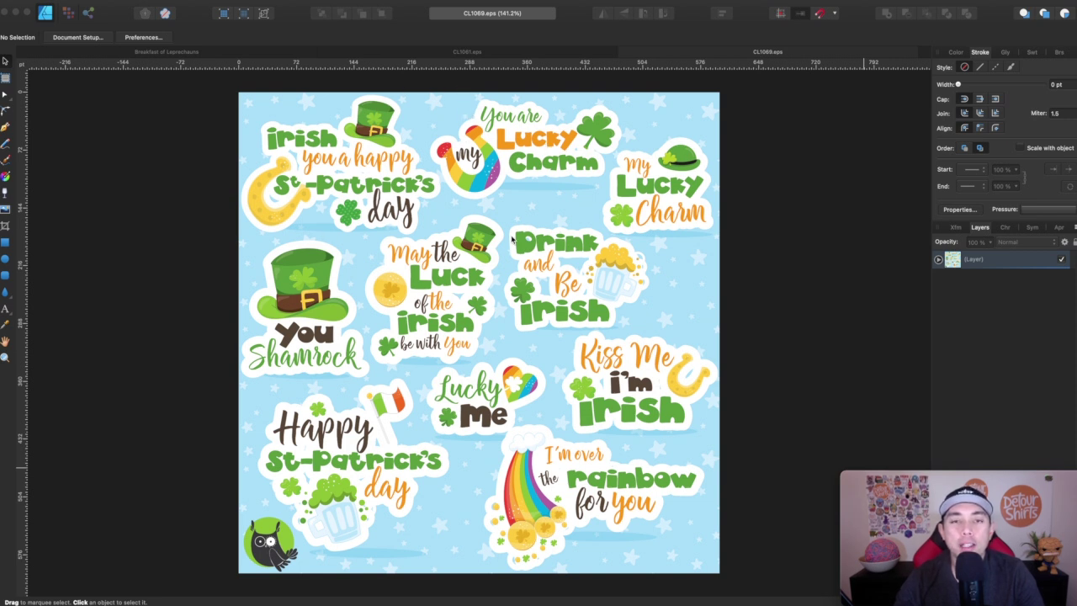
Step: In Affinity Designer's CL1069.eps, try moving, resizing and node-editing the letter "f" of "of" in the "May the Luck of the irish" sticker
{"action": "left_click", "coordinate": [459, 275]}
{"action": "scroll", "coordinate": [460, 274], "scroll_direction": "up", "scroll_amount": 10}
{"action": "scroll", "coordinate": [460, 271], "scroll_direction": "up", "scroll_amount": 5}
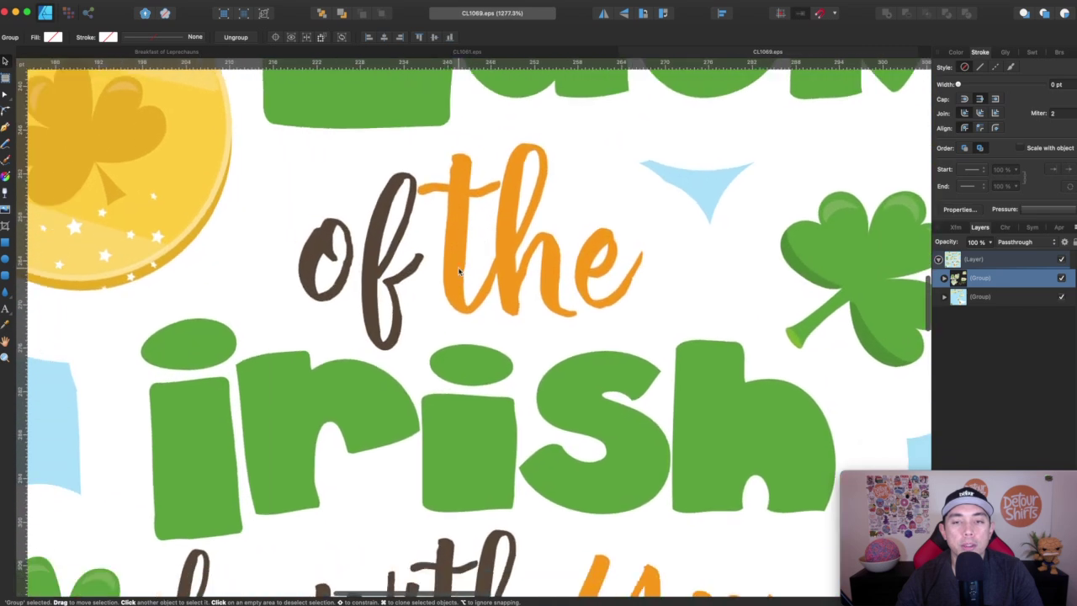
{"action": "double_click", "coordinate": [461, 199]}
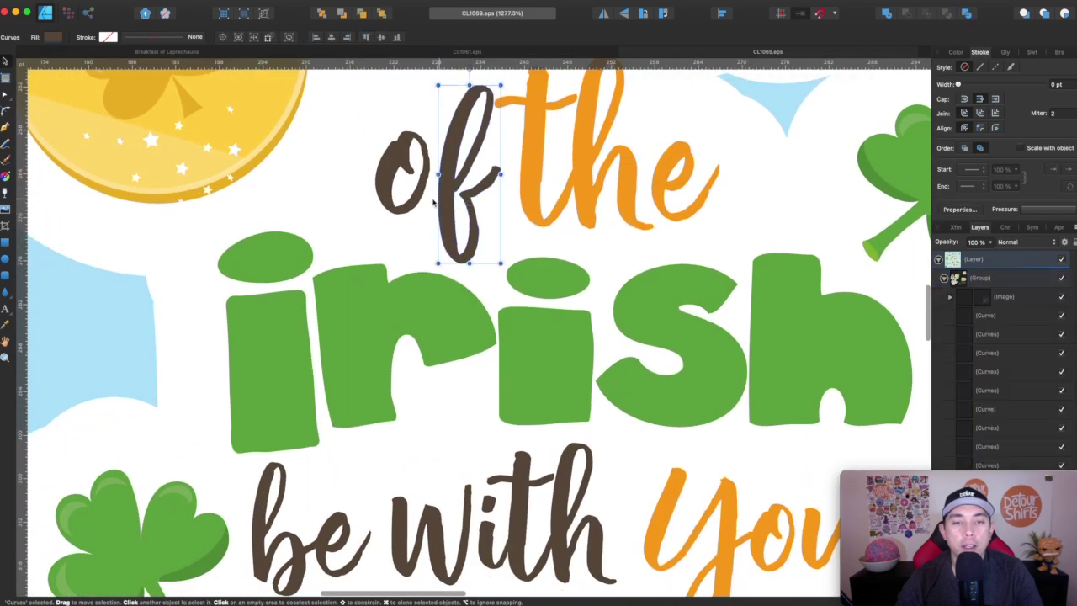
{"action": "left_click_drag", "start_coordinate": [452, 195], "coordinate": [459, 185]}
{"action": "mouse_move", "coordinate": [501, 255]}
{"action": "left_mouse_down"}
{"action": "mouse_move", "coordinate": [528, 254]}
{"action": "mouse_move", "coordinate": [496, 240]}
{"action": "mouse_move", "coordinate": [508, 237]}
{"action": "left_mouse_up"}
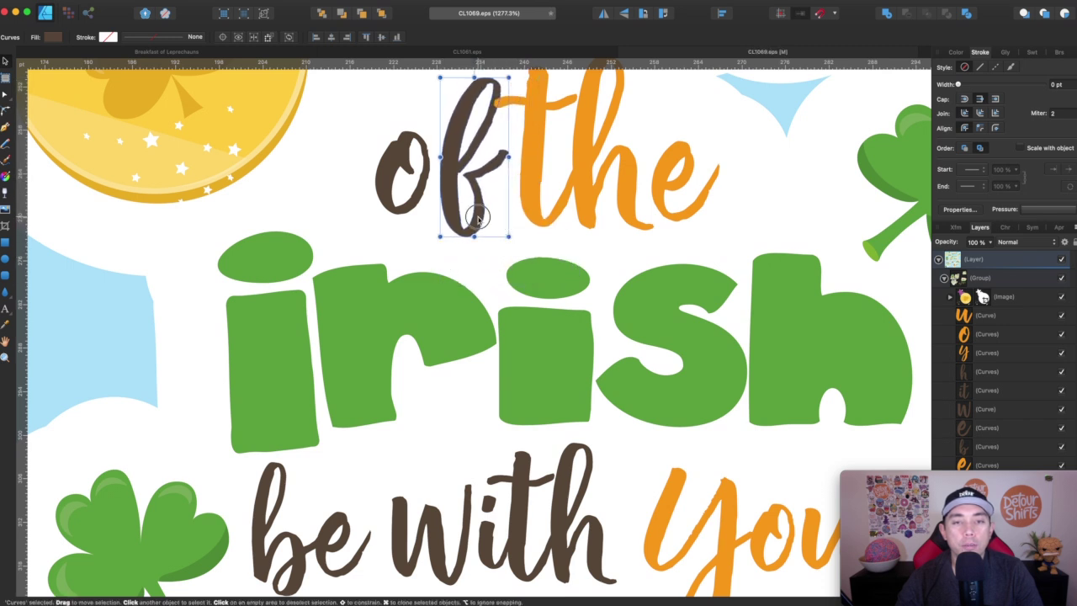
{"action": "double_click", "coordinate": [480, 220]}
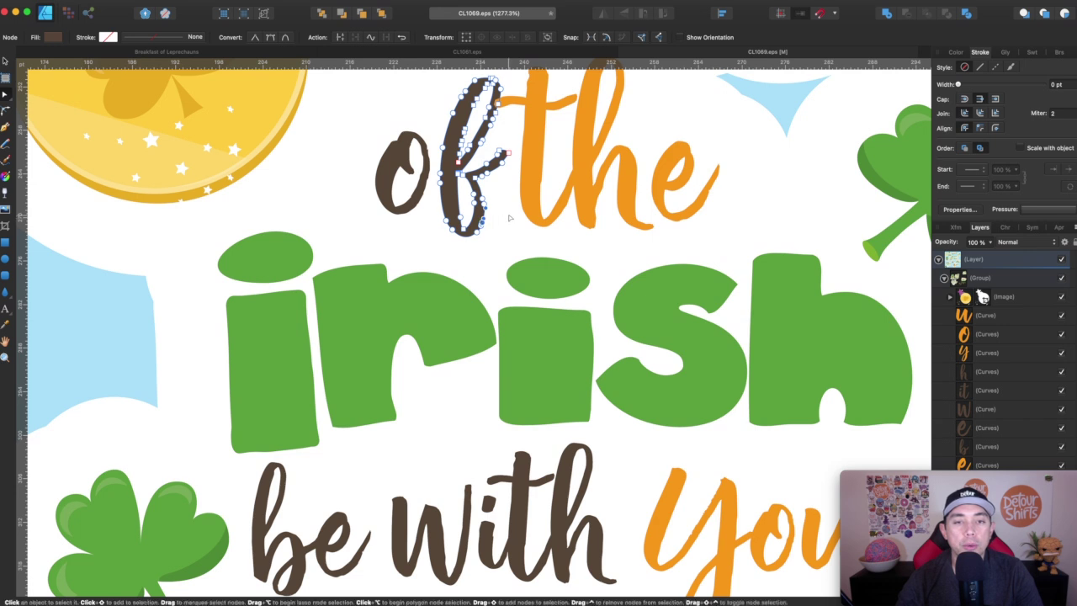
{"action": "mouse_move", "coordinate": [495, 162]}
{"action": "left_mouse_down"}
{"action": "mouse_move", "coordinate": [509, 234]}
{"action": "mouse_move", "coordinate": [497, 182]}
{"action": "left_mouse_up"}
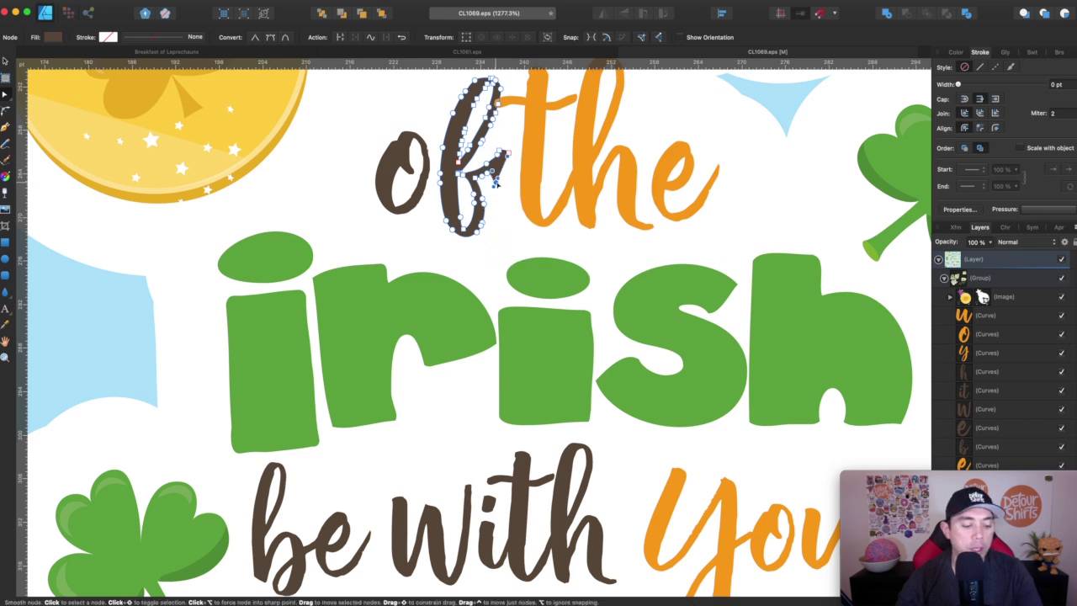
Step: Undo the node, size and position changes to the letter "f" and return to the Move tool
{"action": "key", "text": "super+z"}
{"action": "key", "text": "super+z"}
{"action": "key", "text": "super+z"}
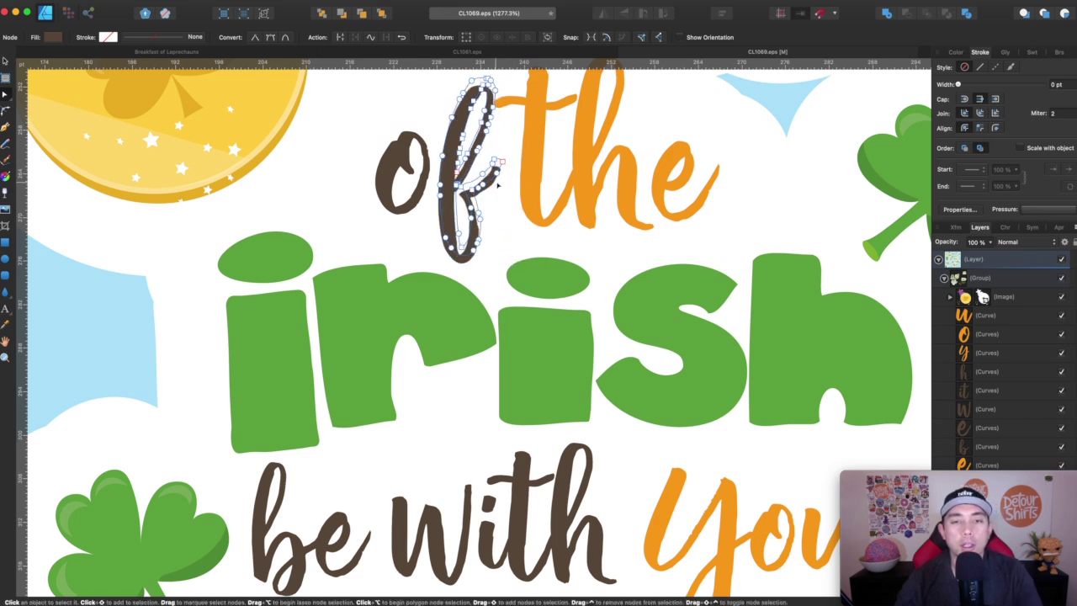
{"action": "left_click", "coordinate": [5, 62]}
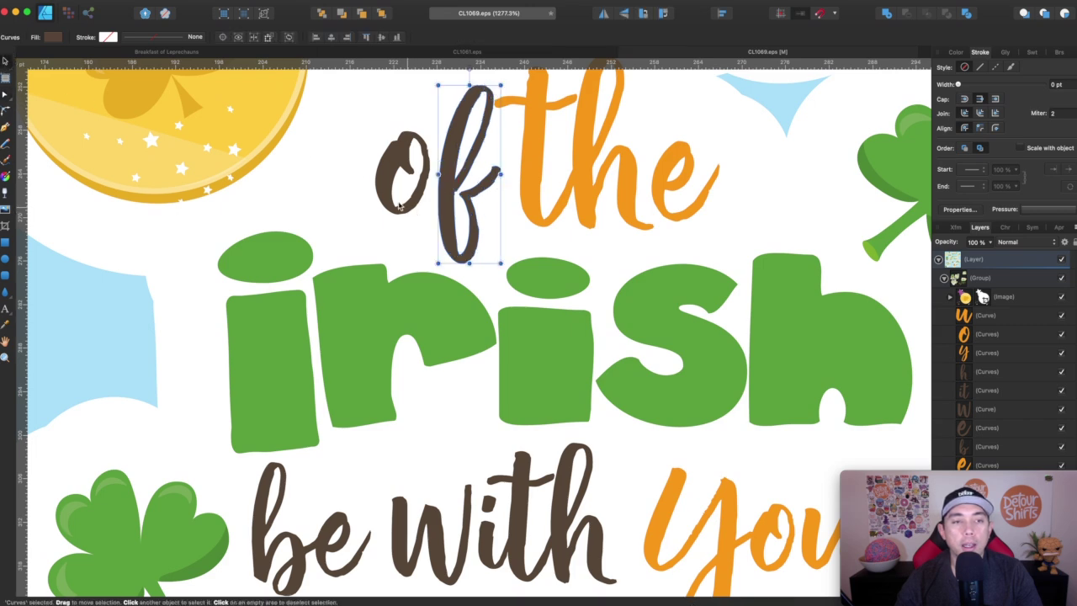
Step: Select the white backing shape behind "of" and examine the "May the Luck of the irish be with You" sticker's lettering and outline
{"action": "left_click", "coordinate": [342, 180]}
{"action": "scroll", "coordinate": [340, 183], "scroll_direction": "down", "scroll_amount": 3}
{"action": "scroll", "coordinate": [340, 184], "scroll_direction": "down", "scroll_amount": 5}
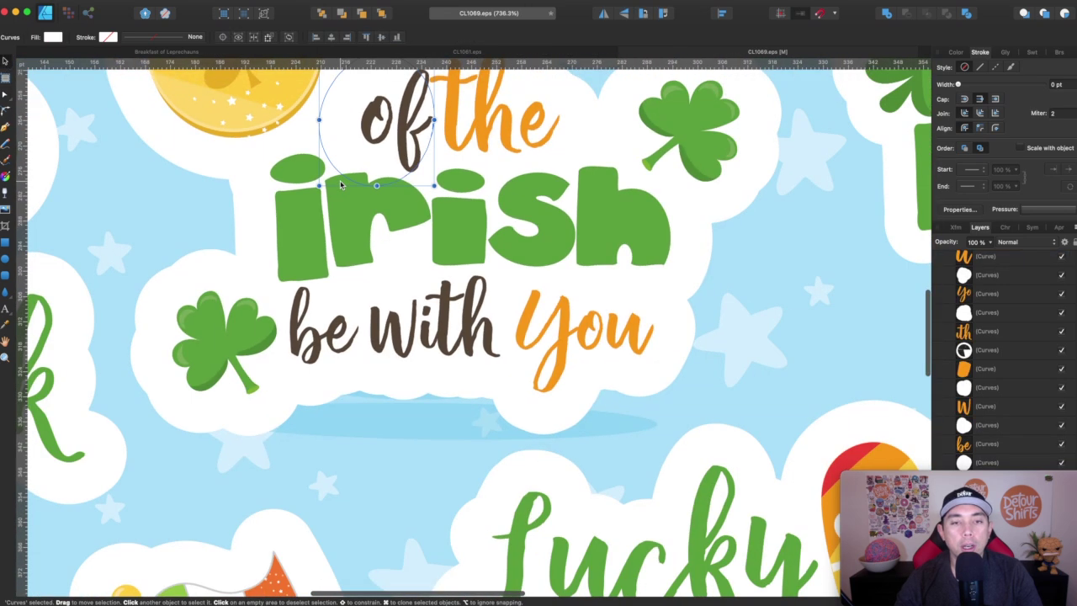
{"action": "scroll", "coordinate": [620, 171], "scroll_direction": "up", "scroll_amount": 5}
{"action": "scroll", "coordinate": [659, 294], "scroll_direction": "down", "scroll_amount": 4}
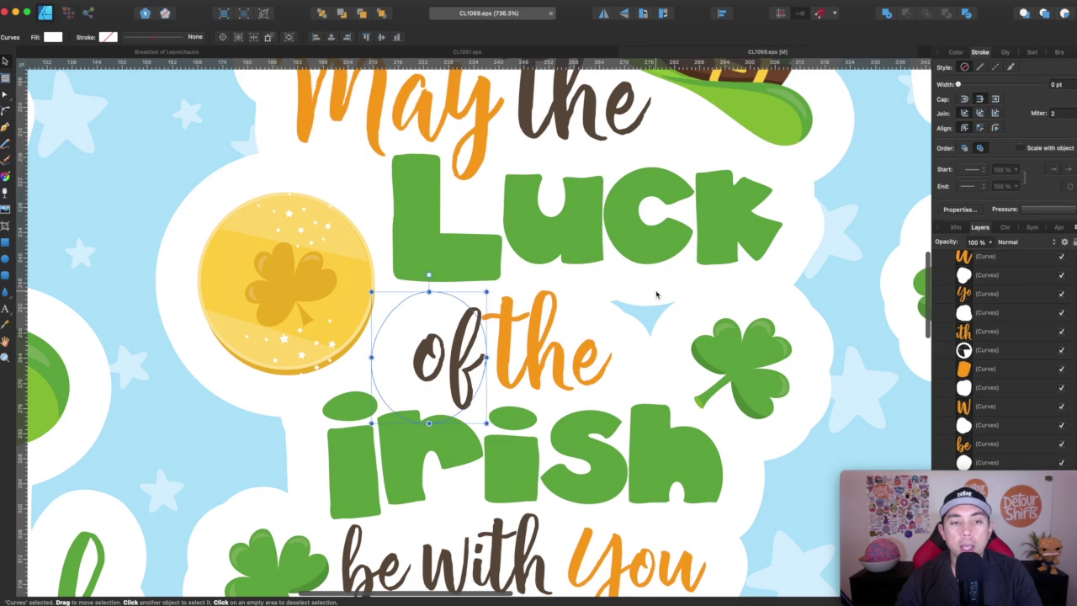
{"action": "scroll", "coordinate": [658, 295], "scroll_direction": "down", "scroll_amount": 2}
{"action": "scroll", "coordinate": [661, 288], "scroll_direction": "up", "scroll_amount": 2}
{"action": "scroll", "coordinate": [662, 288], "scroll_direction": "up", "scroll_amount": 1}
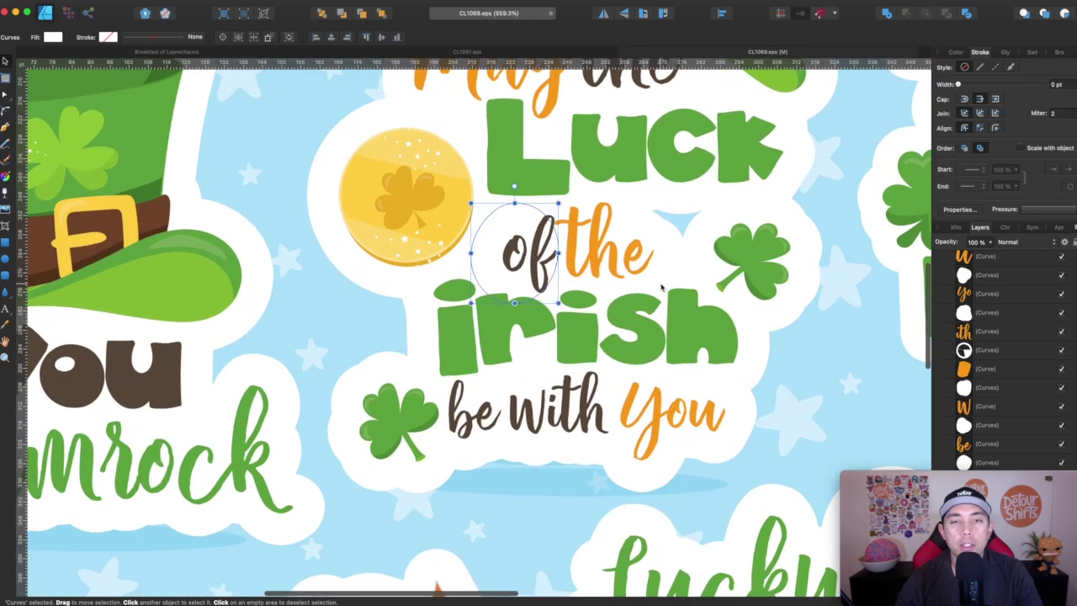
{"action": "scroll", "coordinate": [662, 288], "scroll_direction": "down", "scroll_amount": 2}
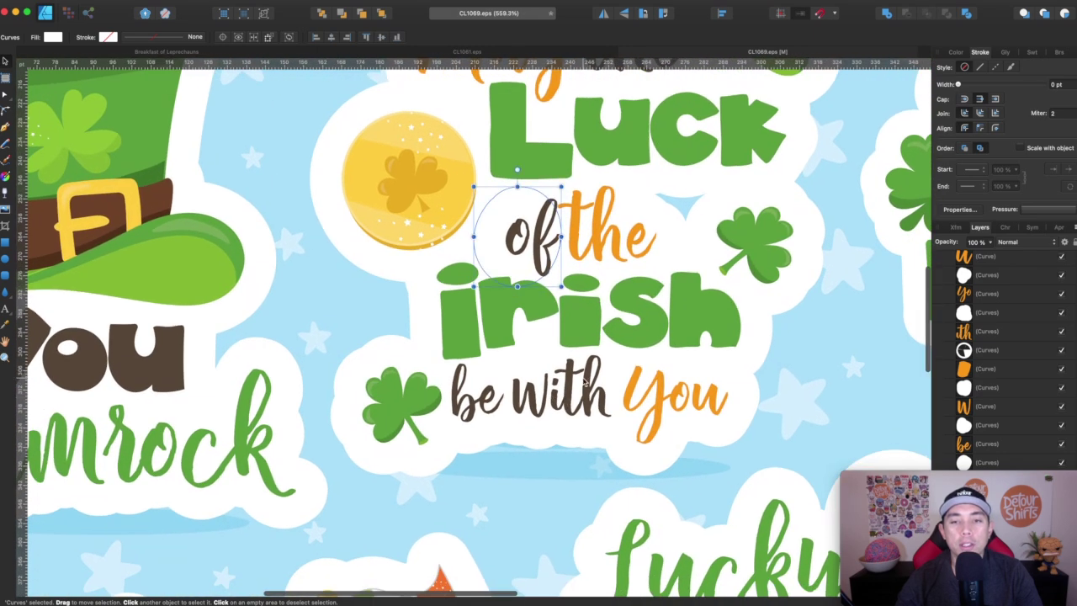
{"action": "scroll", "coordinate": [584, 383], "scroll_direction": "down", "scroll_amount": 2}
{"action": "scroll", "coordinate": [584, 382], "scroll_direction": "down", "scroll_amount": 2}
{"action": "scroll", "coordinate": [581, 278], "scroll_direction": "up", "scroll_amount": 2}
{"action": "scroll", "coordinate": [580, 256], "scroll_direction": "up", "scroll_amount": 1}
{"action": "scroll", "coordinate": [580, 257], "scroll_direction": "down", "scroll_amount": 2}
{"action": "scroll", "coordinate": [474, 294], "scroll_direction": "up", "scroll_amount": 5}
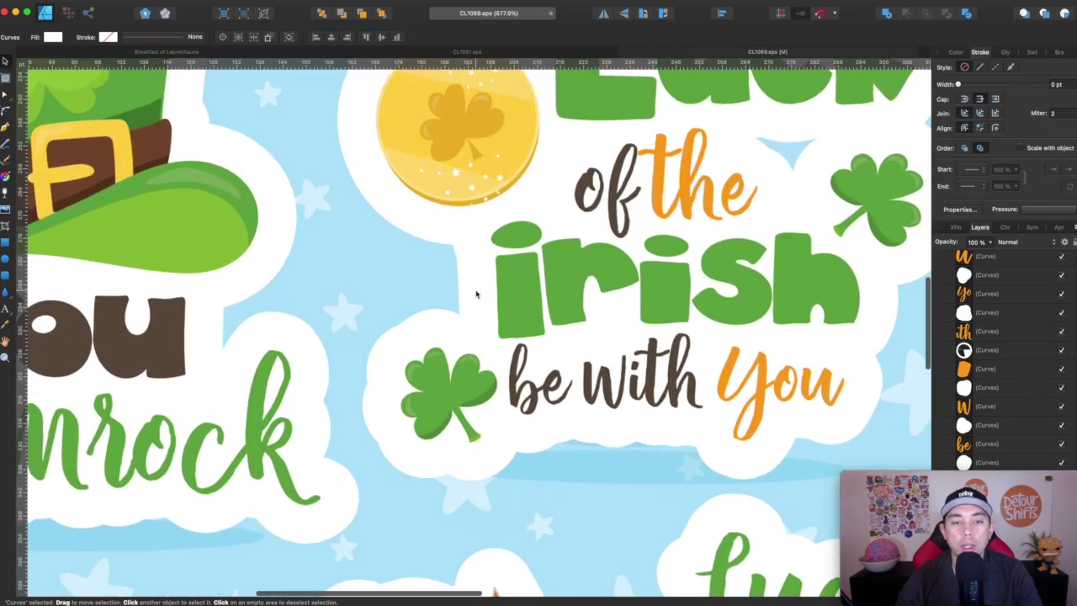
Step: Examine the "Happy St-Patrick's day", "Lucky me" and "I'm over the rainbow for you" stickers in the sheet's lower half
{"action": "scroll", "coordinate": [475, 294], "scroll_direction": "down", "scroll_amount": 4}
{"action": "scroll", "coordinate": [292, 454], "scroll_direction": "down", "scroll_amount": 3}
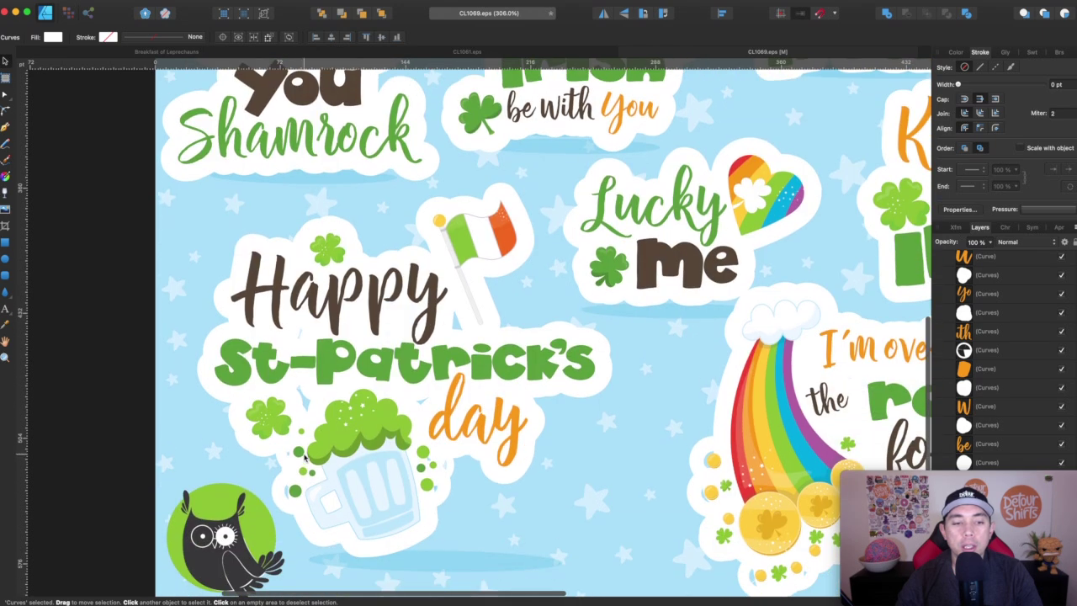
{"action": "scroll", "coordinate": [413, 469], "scroll_direction": "right", "scroll_amount": 5}
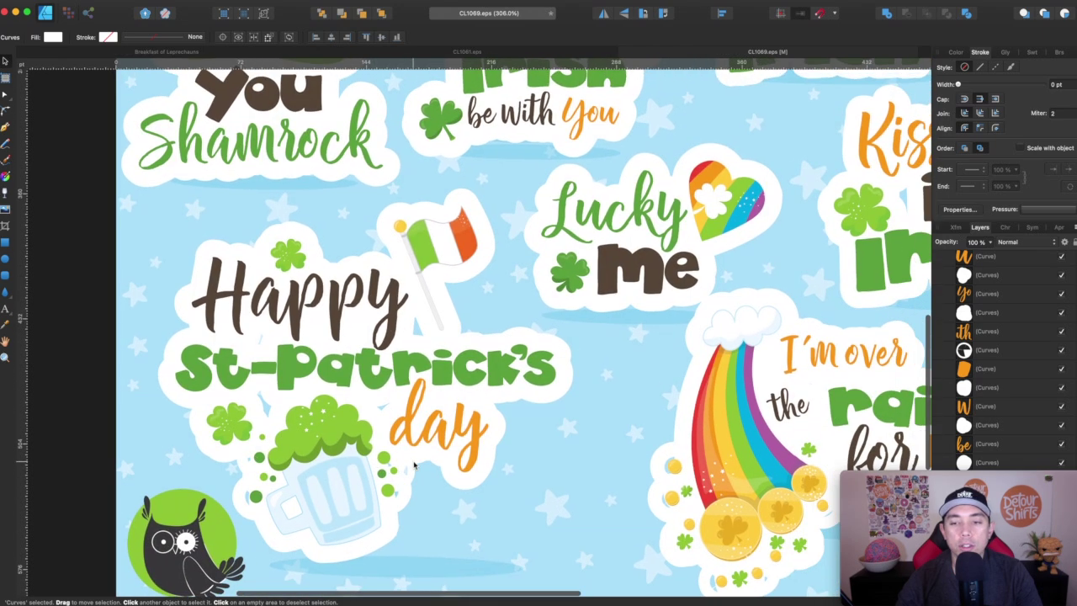
{"action": "scroll", "coordinate": [579, 441], "scroll_direction": "down", "scroll_amount": 3}
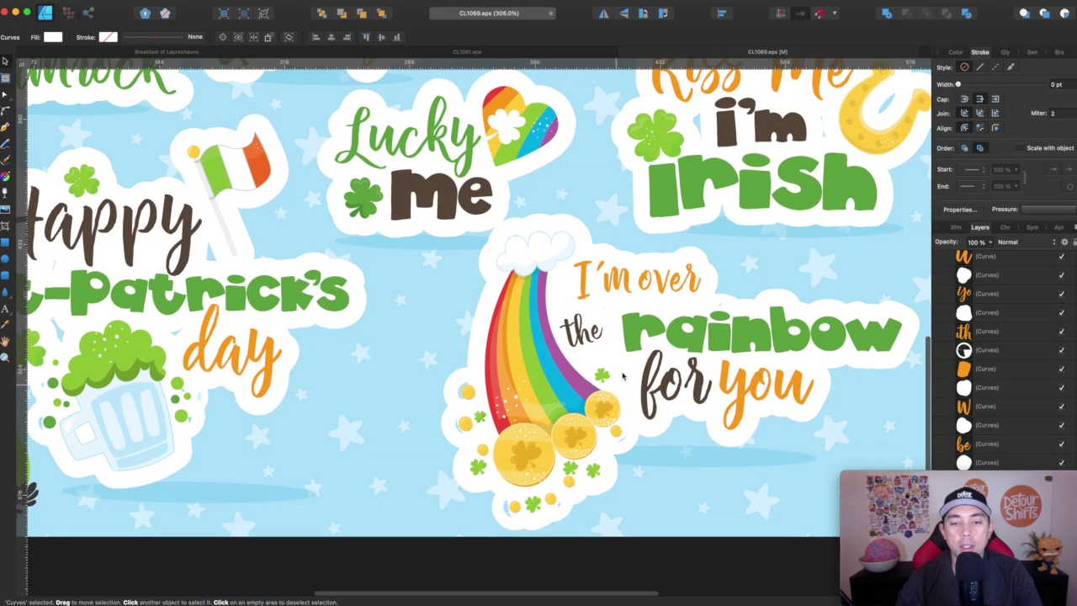
Step: Examine the coins and shamrocks of the "I'm over the rainbow for you" sticker, selecting the small shamrock group beneath the middle coin
{"action": "scroll", "coordinate": [601, 380], "scroll_direction": "up", "scroll_amount": 6}
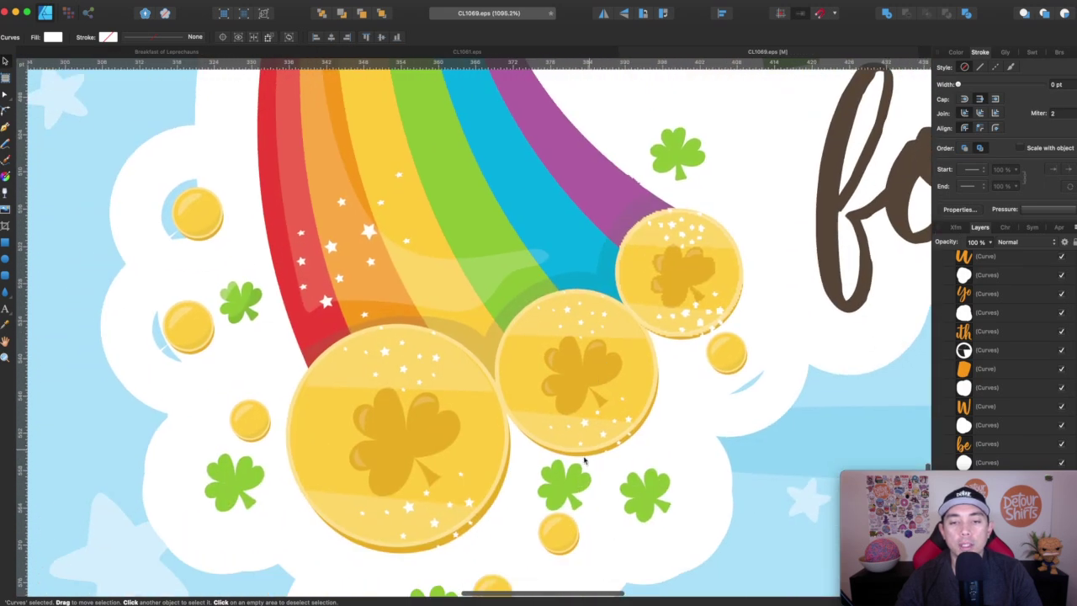
{"action": "left_click", "coordinate": [569, 492]}
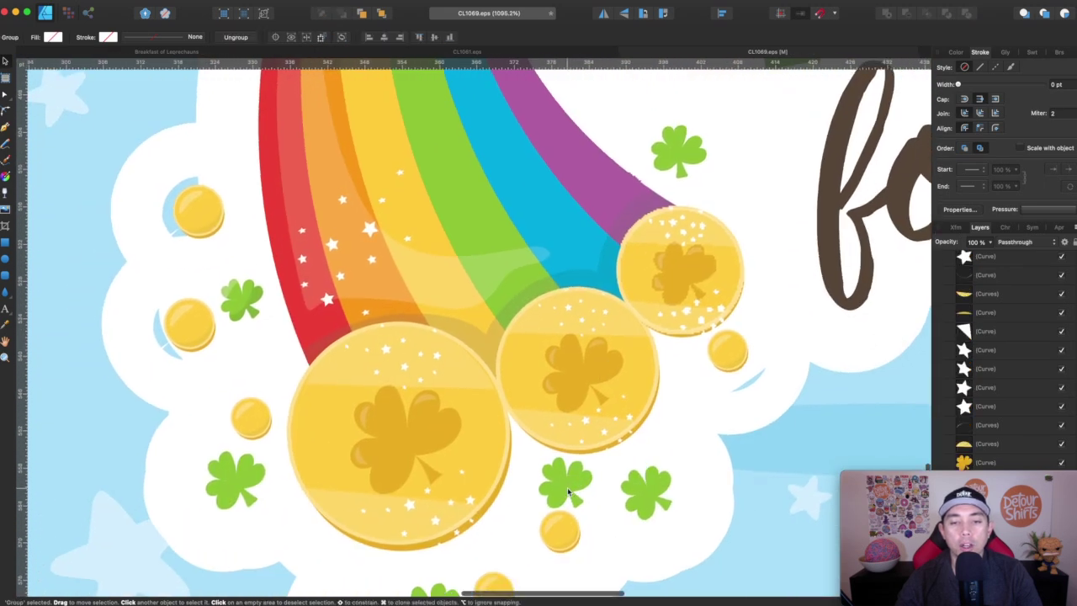
{"action": "scroll", "coordinate": [569, 493], "scroll_direction": "down", "scroll_amount": 3}
{"action": "scroll", "coordinate": [328, 307], "scroll_direction": "down", "scroll_amount": 7}
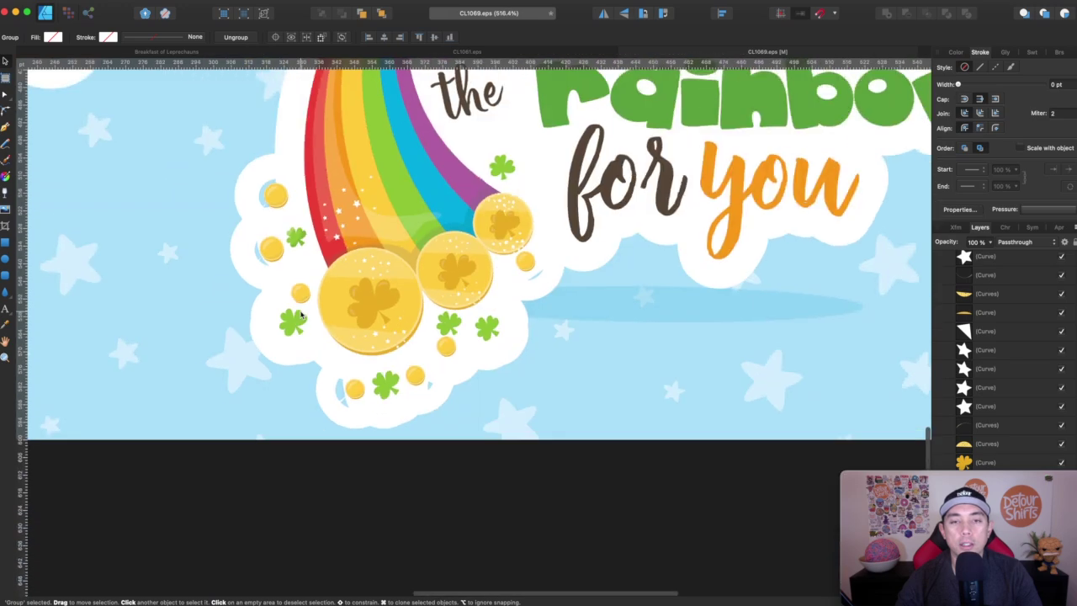
{"action": "scroll", "coordinate": [301, 314], "scroll_direction": "up", "scroll_amount": 5}
{"action": "scroll", "coordinate": [301, 314], "scroll_direction": "left", "scroll_amount": 4}
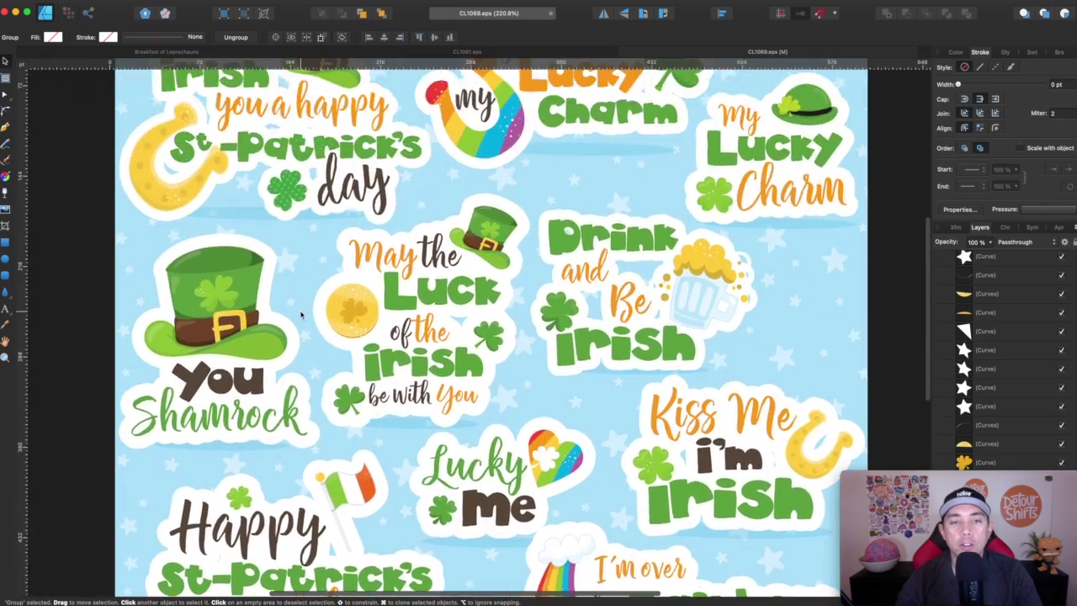
Step: Switch to CL1061.eps and examine its coffee cup, donut, pie and mug illustrations
{"action": "left_click", "coordinate": [499, 53]}
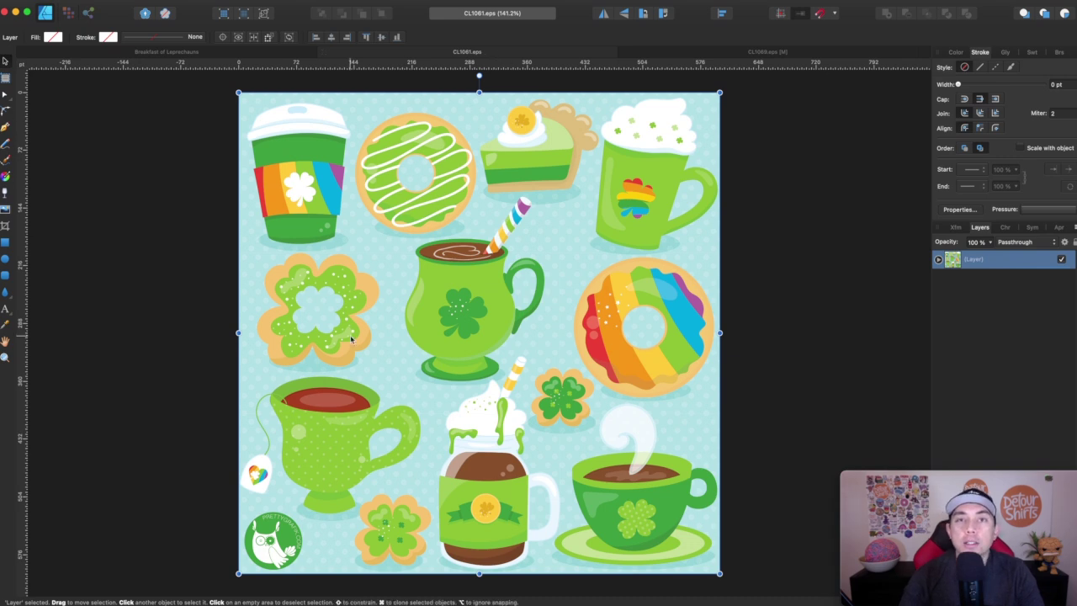
{"action": "scroll", "coordinate": [352, 339], "scroll_direction": "up", "scroll_amount": 6}
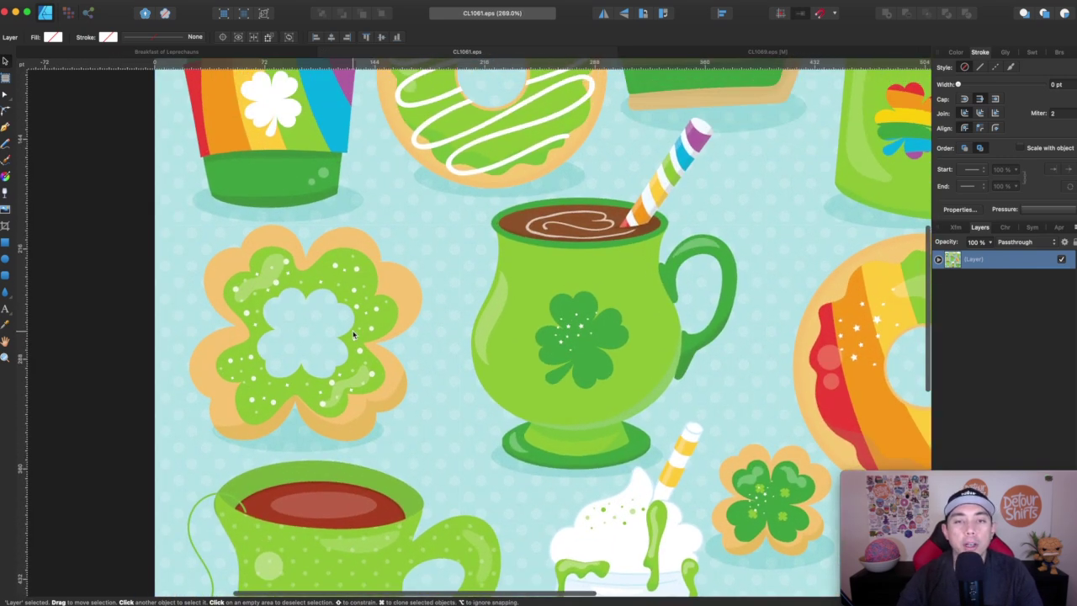
{"action": "scroll", "coordinate": [353, 335], "scroll_direction": "up", "scroll_amount": 5}
{"action": "scroll", "coordinate": [352, 334], "scroll_direction": "left", "scroll_amount": 1}
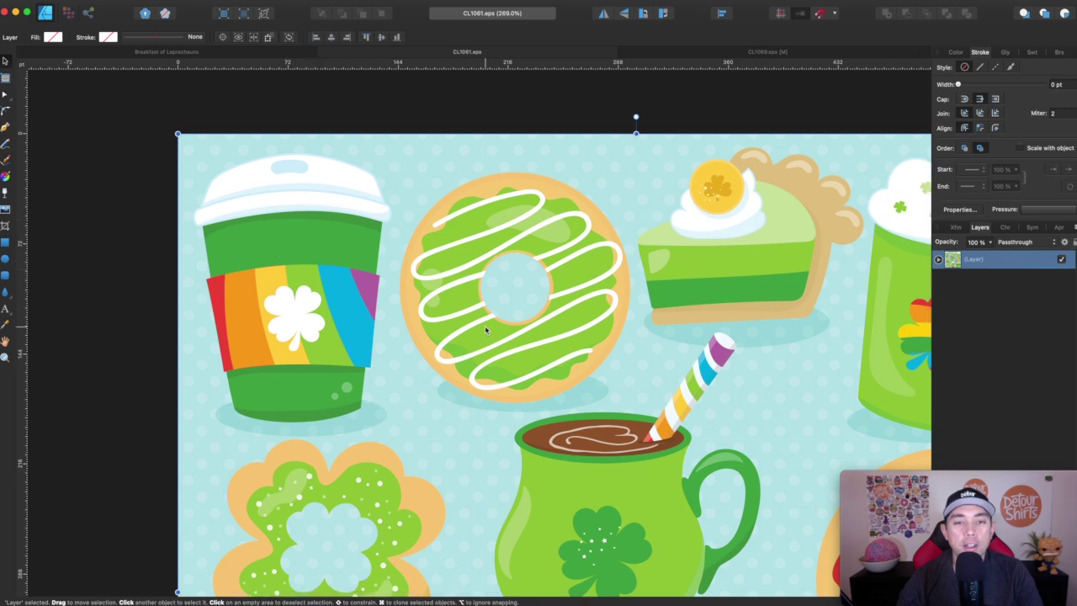
{"action": "scroll", "coordinate": [483, 325], "scroll_direction": "down", "scroll_amount": 4}
{"action": "scroll", "coordinate": [483, 329], "scroll_direction": "down", "scroll_amount": 2}
{"action": "scroll", "coordinate": [483, 329], "scroll_direction": "down", "scroll_amount": 1}
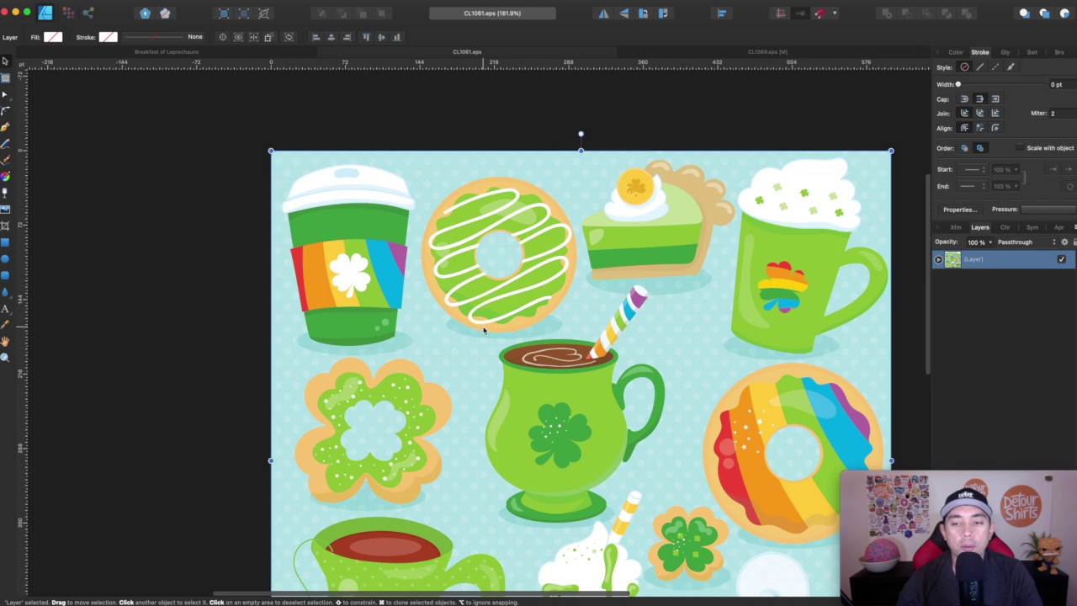
Step: Switch to the Breakfast of Leprechauns document and marquee the original coffee cup and donut one after the other to point them out
{"action": "left_click", "coordinate": [206, 57]}
{"action": "scroll", "coordinate": [286, 231], "scroll_direction": "up", "scroll_amount": 2}
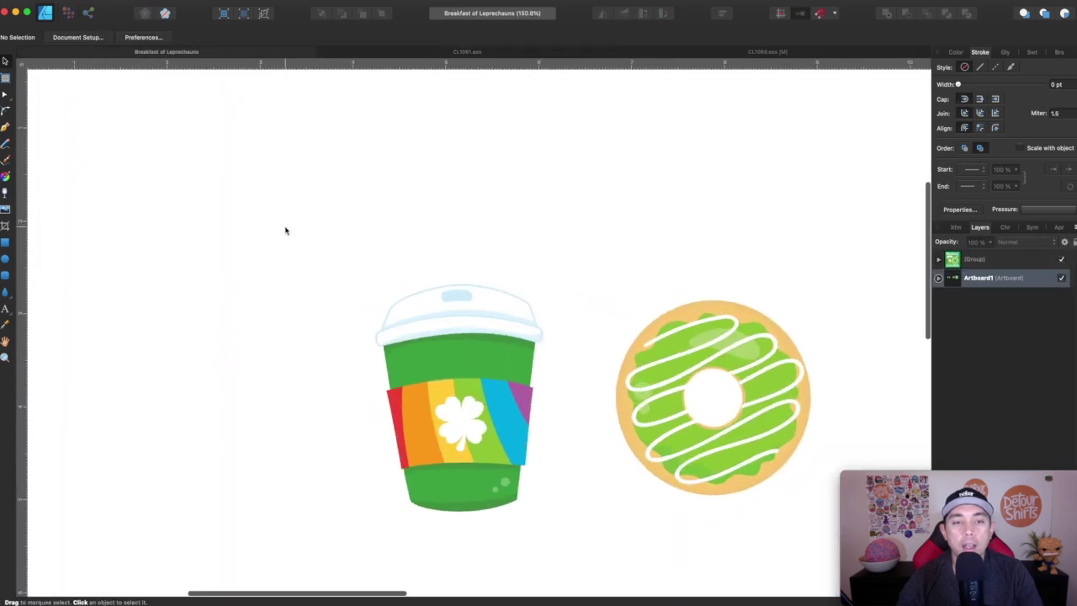
{"action": "left_click_drag", "start_coordinate": [303, 213], "coordinate": [505, 512]}
{"action": "left_click", "coordinate": [628, 200]}
{"action": "left_click_drag", "start_coordinate": [535, 193], "coordinate": [778, 496]}
{"action": "left_click", "coordinate": [613, 171]}
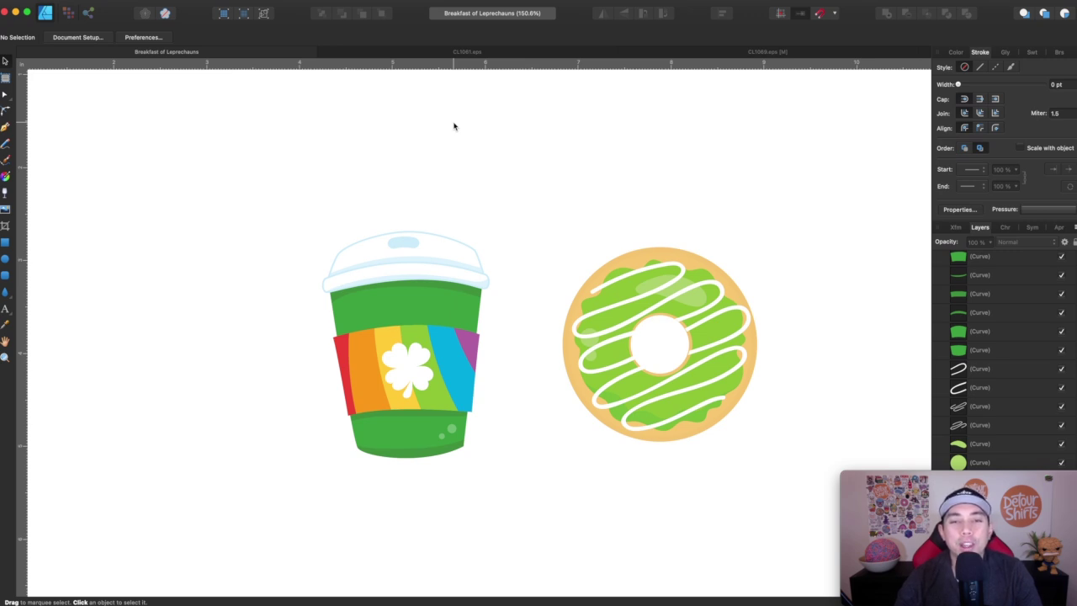
Step: Compare the finished green-lettered "Breakfast of Leprechauns" design with the original coffee cup and donut
{"action": "scroll", "coordinate": [454, 126], "scroll_direction": "right", "scroll_amount": 15}
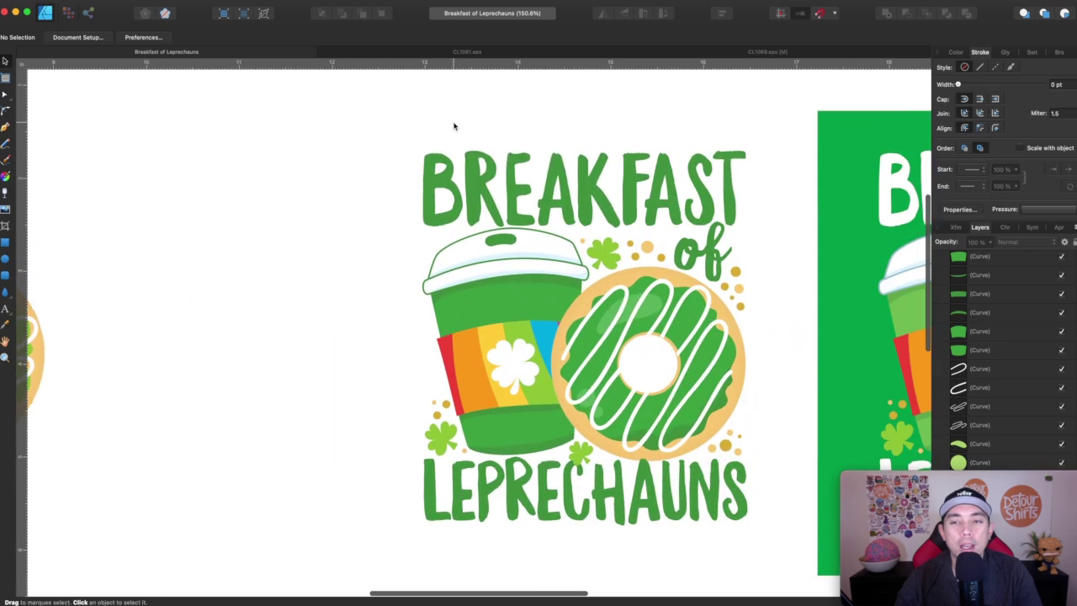
{"action": "scroll", "coordinate": [467, 341], "scroll_direction": "down", "scroll_amount": 3}
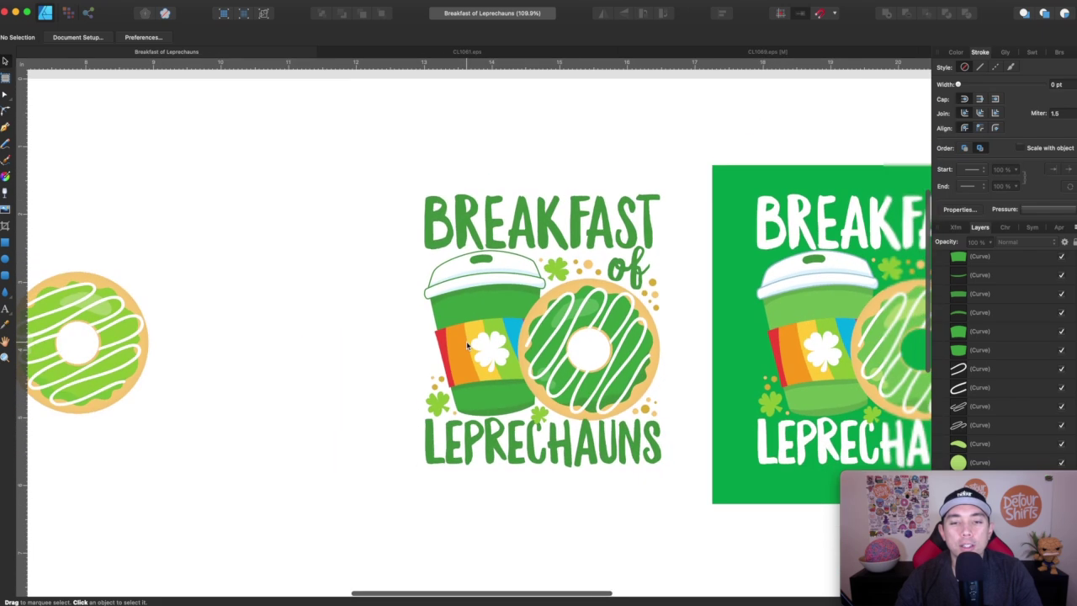
{"action": "scroll", "coordinate": [466, 340], "scroll_direction": "left", "scroll_amount": 3}
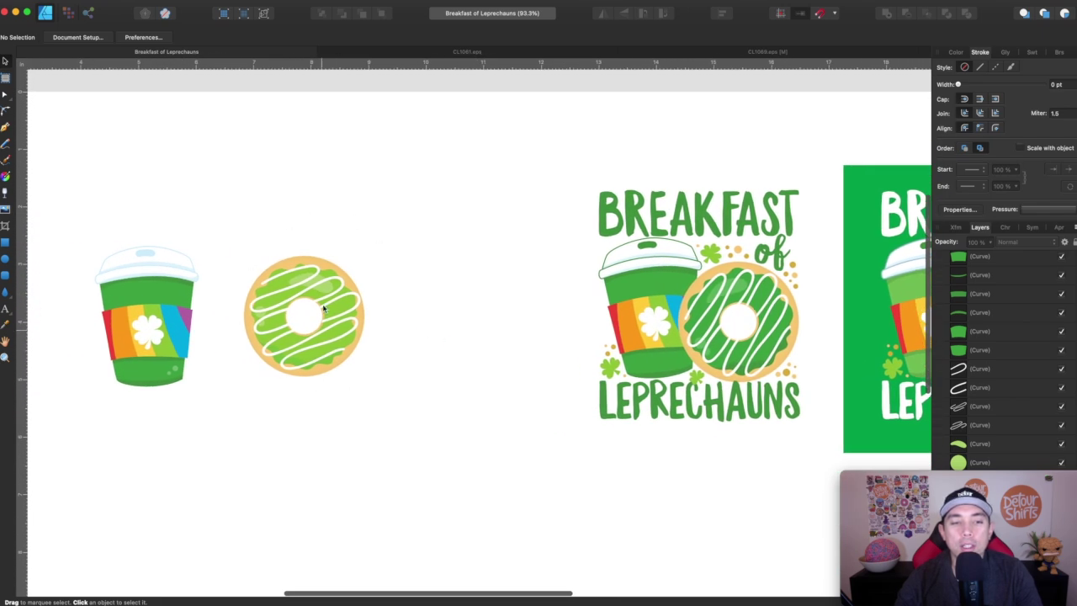
{"action": "scroll", "coordinate": [739, 319], "scroll_direction": "up", "scroll_amount": 3}
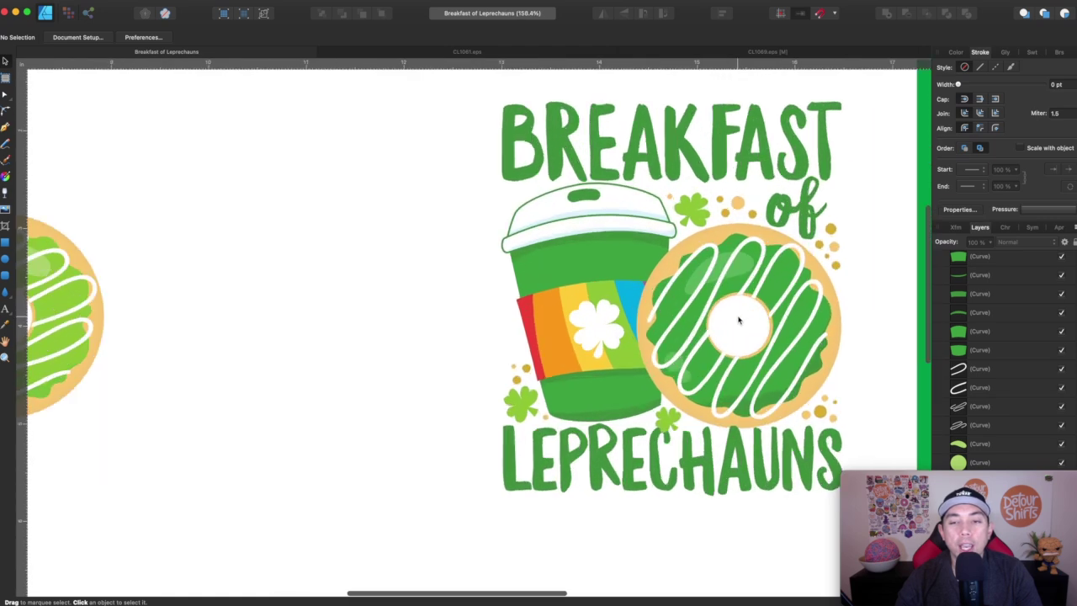
{"action": "scroll", "coordinate": [739, 320], "scroll_direction": "left", "scroll_amount": 5}
{"action": "scroll", "coordinate": [739, 320], "scroll_direction": "up", "scroll_amount": 3}
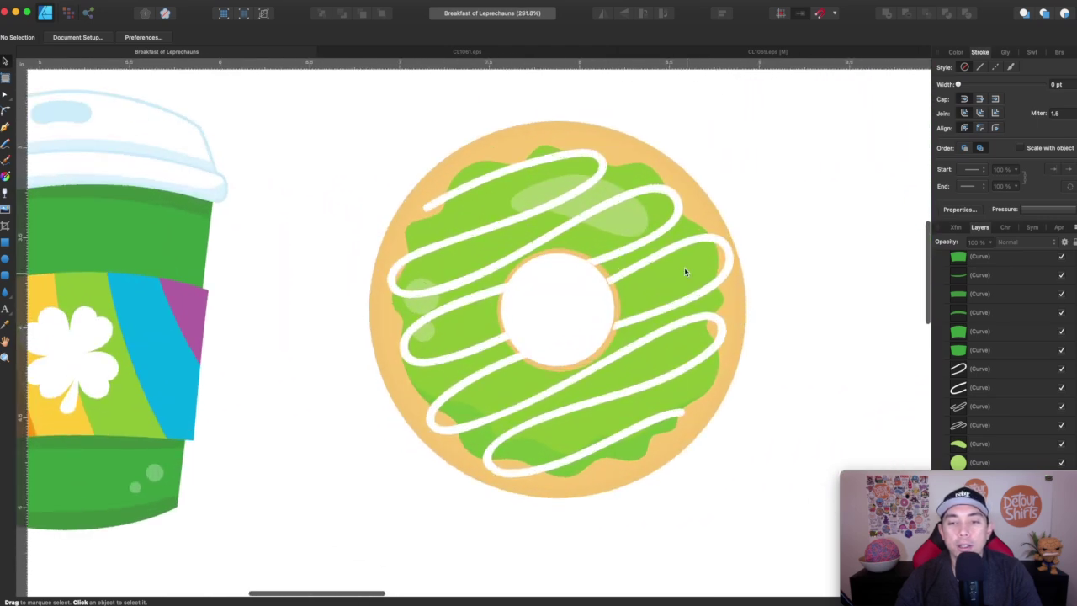
Step: Select the original donut's green icing curve with the Node tool and show its CMYK fill values
{"action": "left_click", "coordinate": [679, 257]}
{"action": "key", "text": "a"}
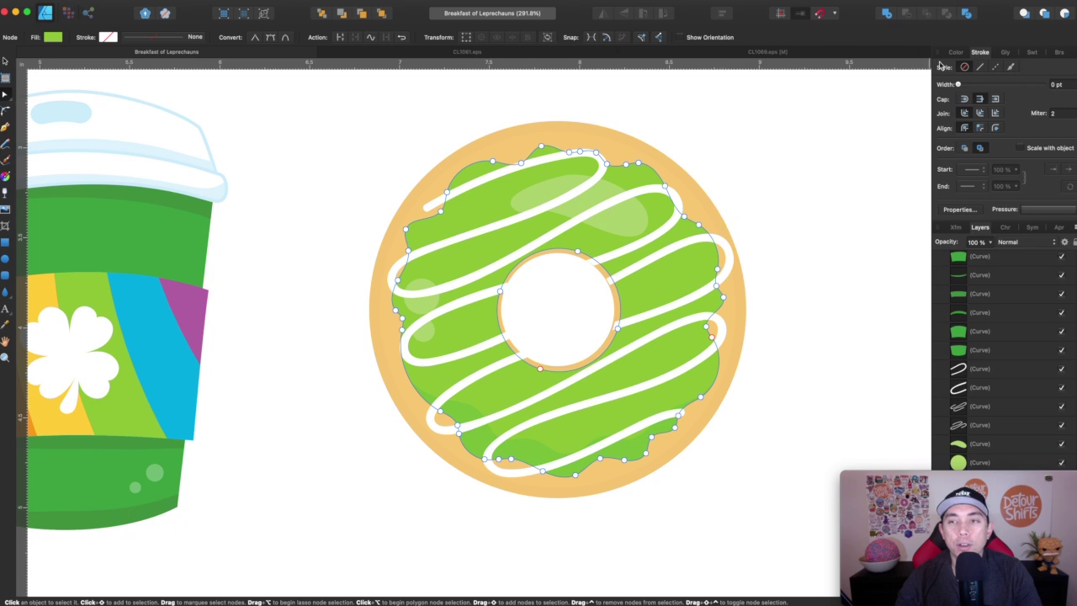
{"action": "left_click", "coordinate": [847, 135]}
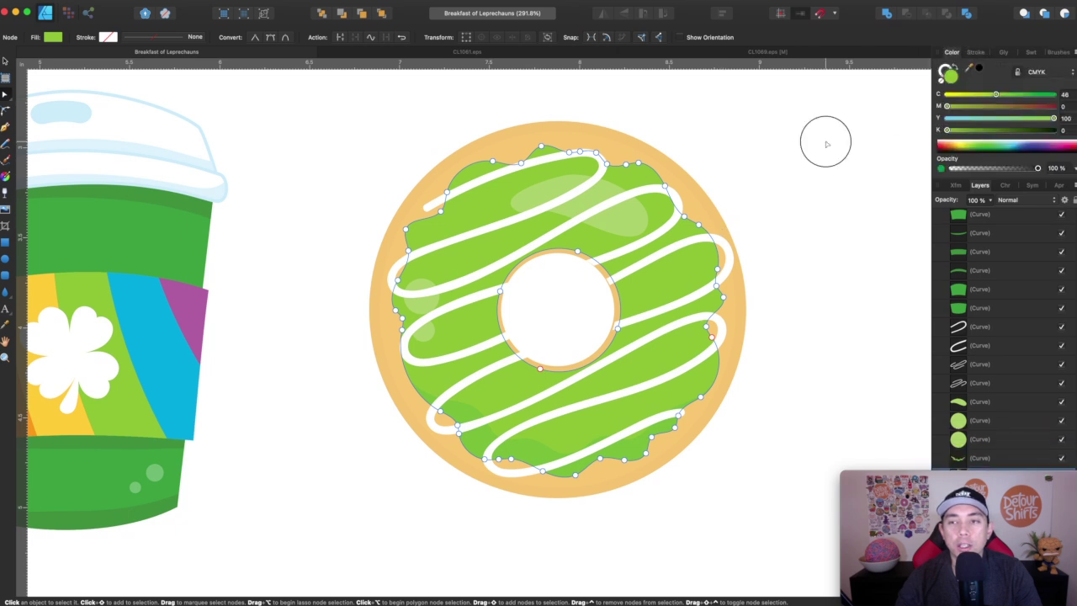
Step: Select the "BREAKFAST" and "of" texts of the green-lettered design in turn to check their fonts, and clear the selection
{"action": "scroll", "coordinate": [825, 139], "scroll_direction": "down", "scroll_amount": 5}
{"action": "scroll", "coordinate": [825, 139], "scroll_direction": "right", "scroll_amount": 5}
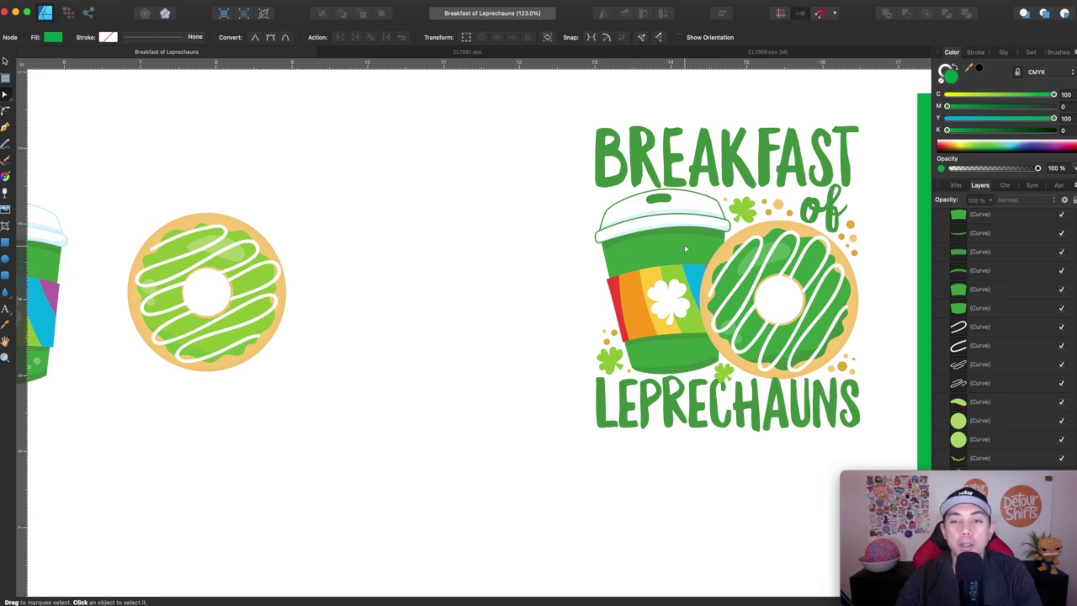
{"action": "scroll", "coordinate": [717, 263], "scroll_direction": "right", "scroll_amount": 2}
{"action": "scroll", "coordinate": [717, 262], "scroll_direction": "up", "scroll_amount": 5}
{"action": "scroll", "coordinate": [686, 248], "scroll_direction": "up", "scroll_amount": 3}
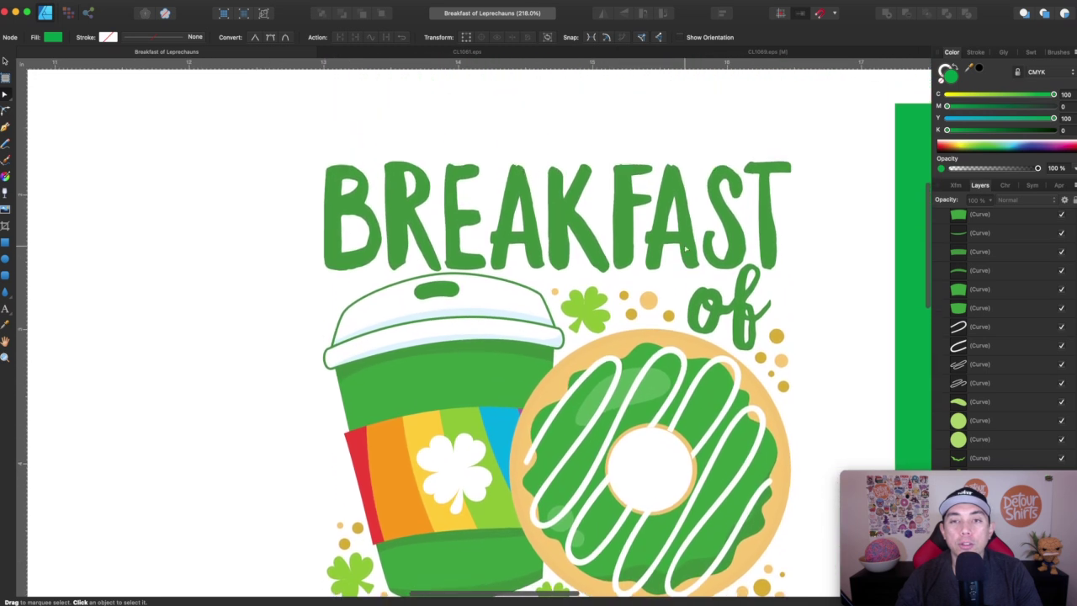
{"action": "left_click", "coordinate": [5, 63]}
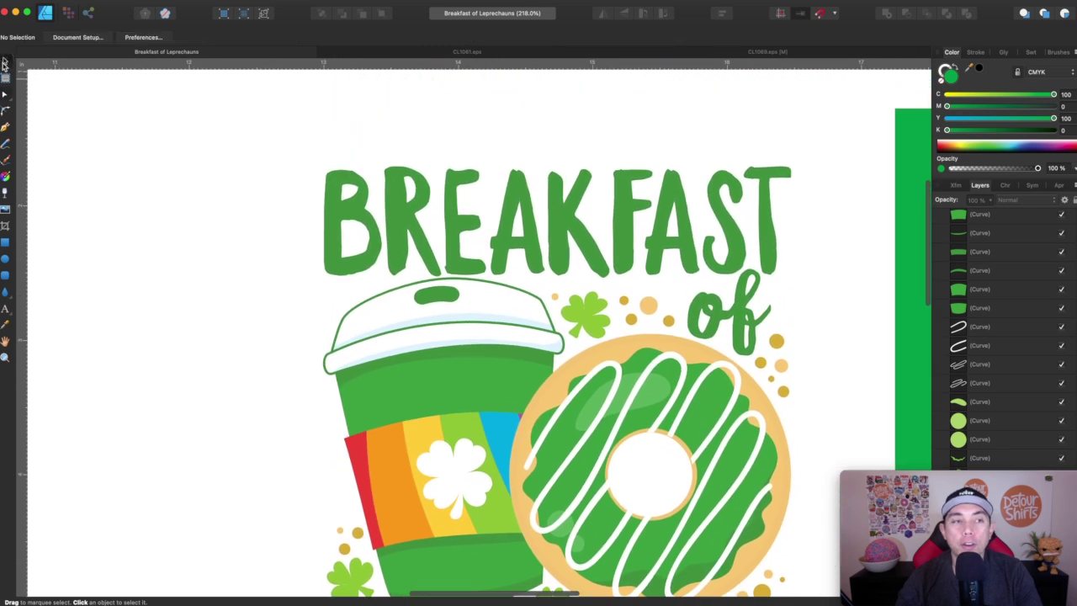
{"action": "left_click", "coordinate": [355, 214]}
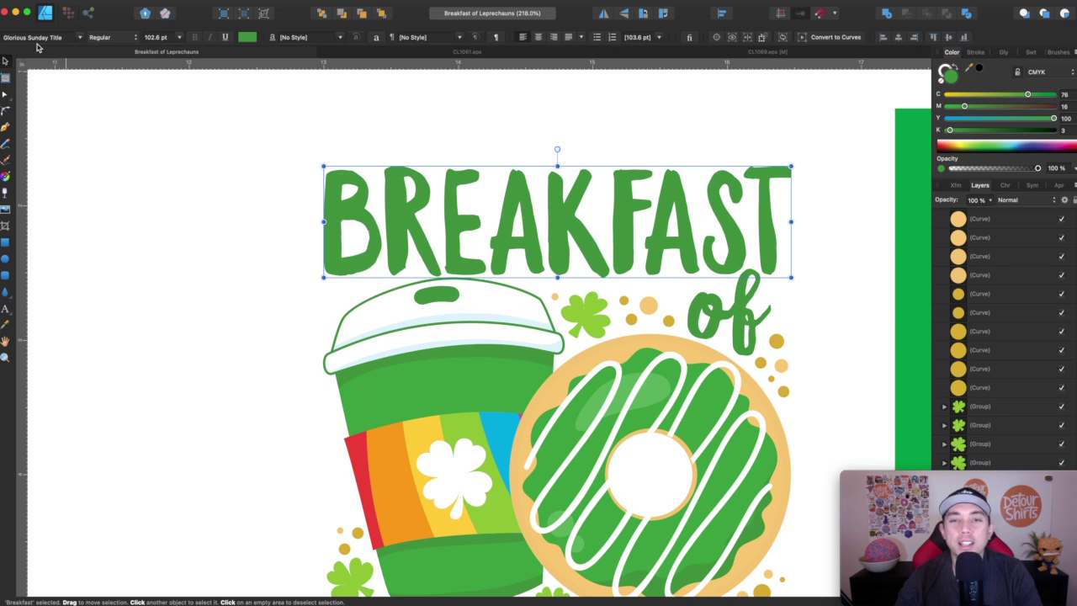
{"action": "left_click", "coordinate": [751, 325]}
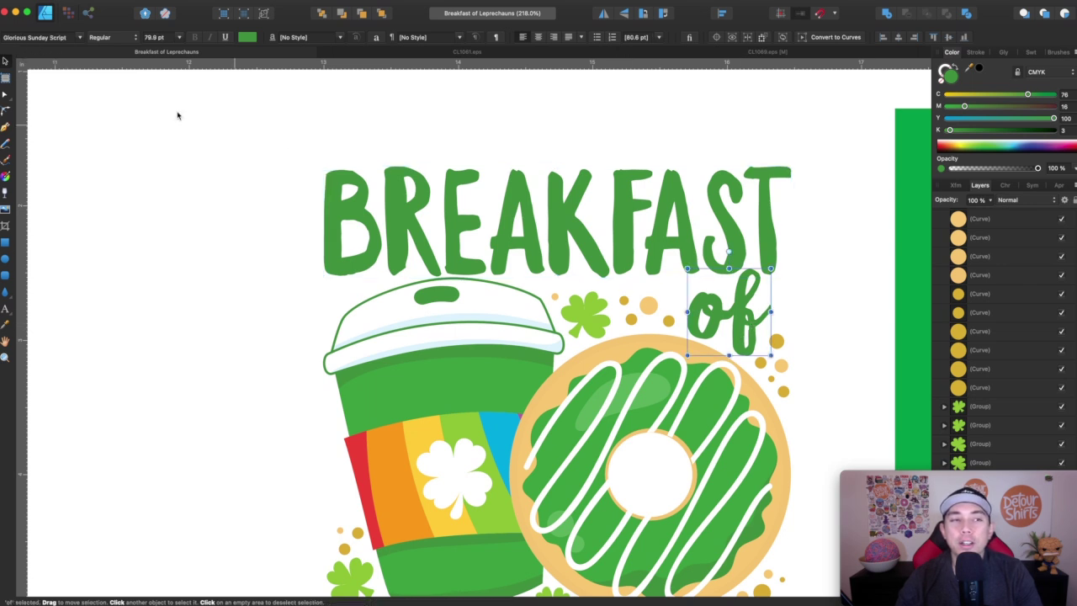
{"action": "left_click", "coordinate": [806, 241]}
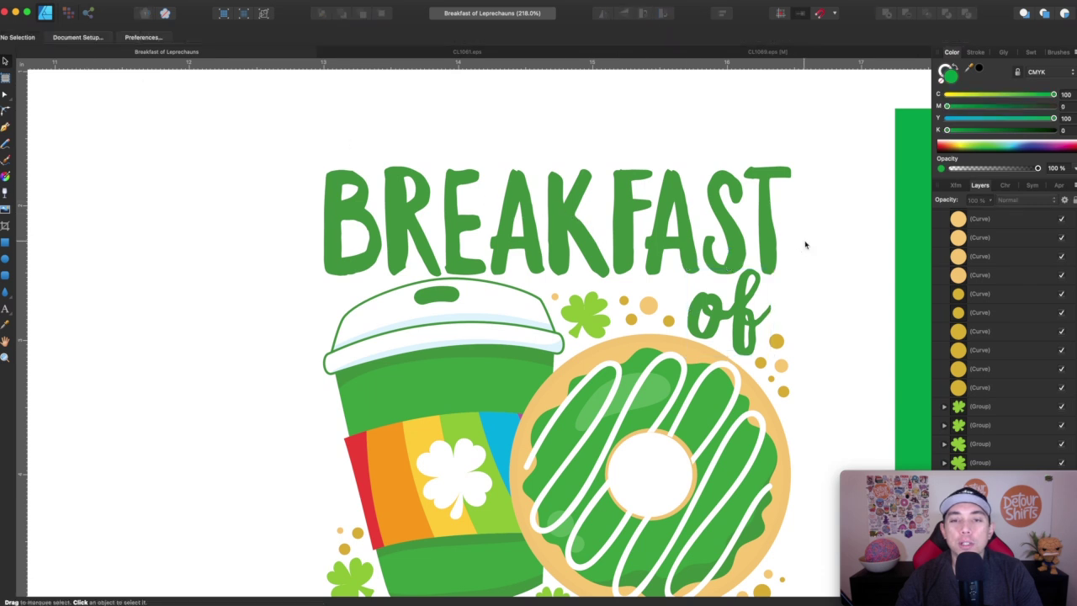
Step: Try covering the green-lettered design with a green rectangle, and delete the rectangle after moving it aside
{"action": "scroll", "coordinate": [729, 216], "scroll_direction": "down", "scroll_amount": 5}
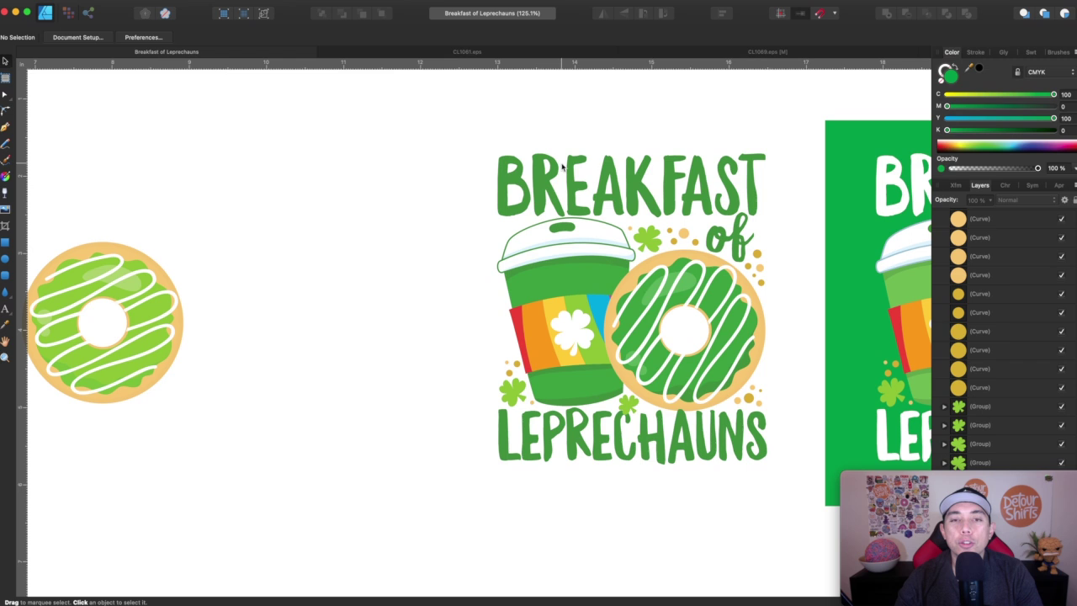
{"action": "left_click", "coordinate": [6, 243]}
{"action": "left_click_drag", "start_coordinate": [486, 144], "coordinate": [784, 509]}
{"action": "left_click", "coordinate": [5, 60]}
{"action": "left_click_drag", "start_coordinate": [678, 276], "coordinate": [376, 253]}
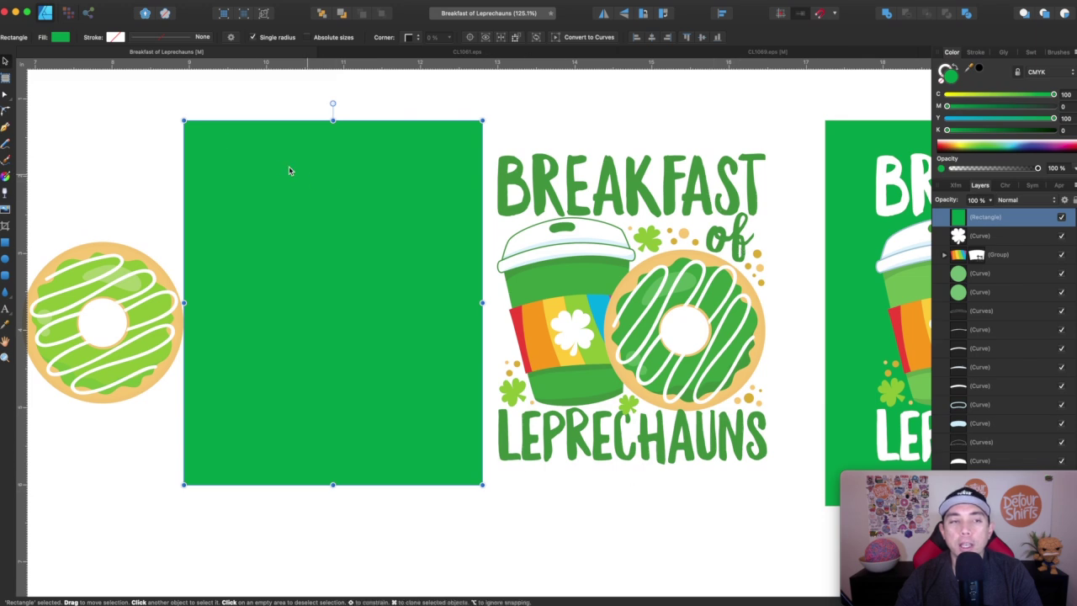
{"action": "key", "text": "Delete"}
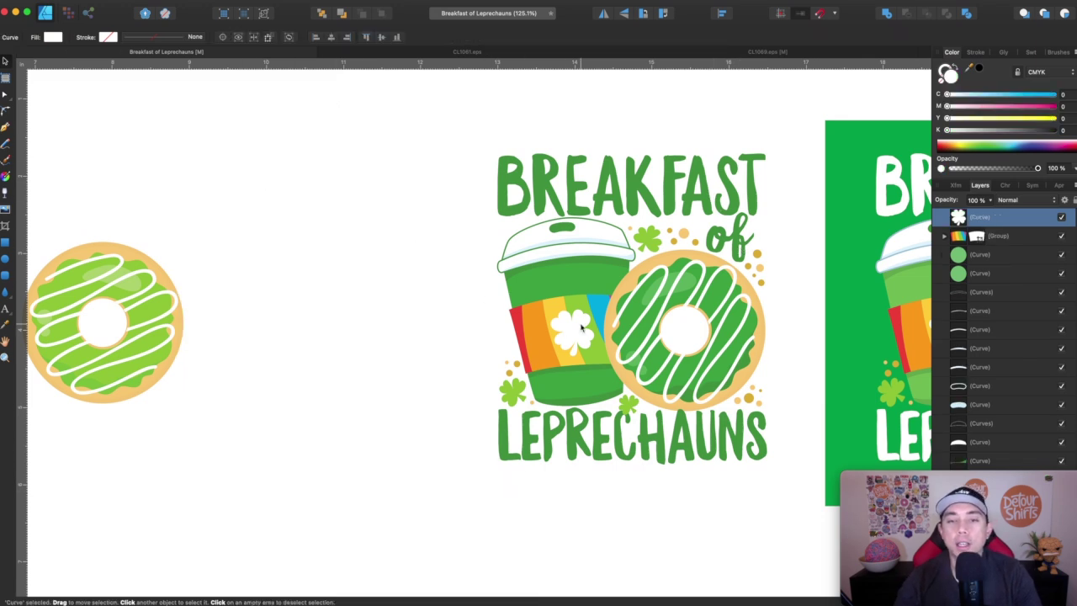
Step: Examine the green-lettered design's cup lid outline, donut icing, shamrocks, dots and lettering
{"action": "scroll", "coordinate": [581, 328], "scroll_direction": "up", "scroll_amount": 5}
{"action": "scroll", "coordinate": [581, 328], "scroll_direction": "down", "scroll_amount": 2}
{"action": "scroll", "coordinate": [580, 328], "scroll_direction": "right", "scroll_amount": 2}
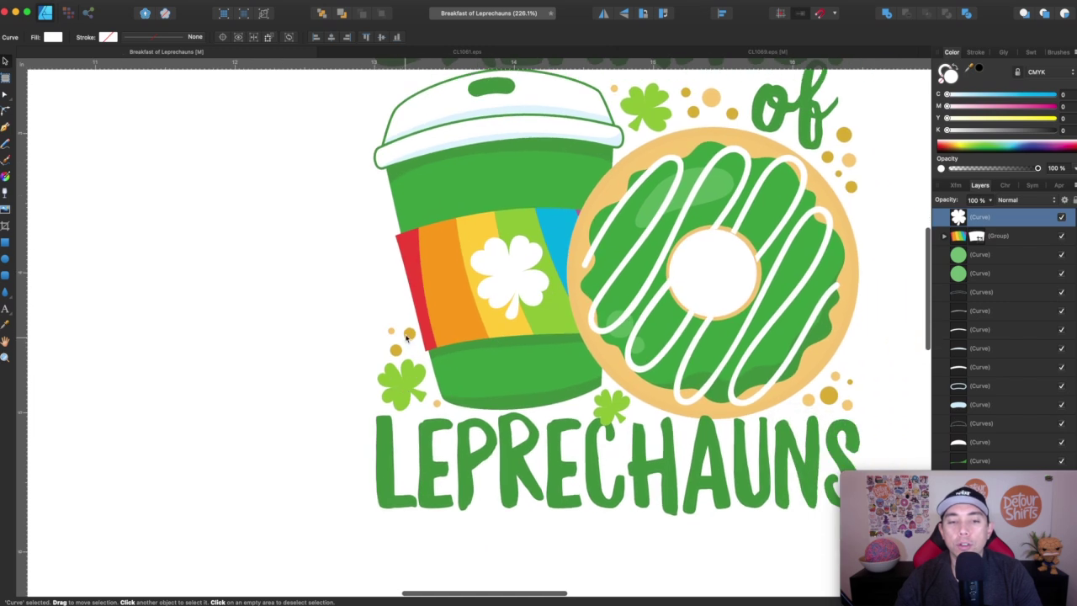
{"action": "scroll", "coordinate": [560, 134], "scroll_direction": "up", "scroll_amount": 2}
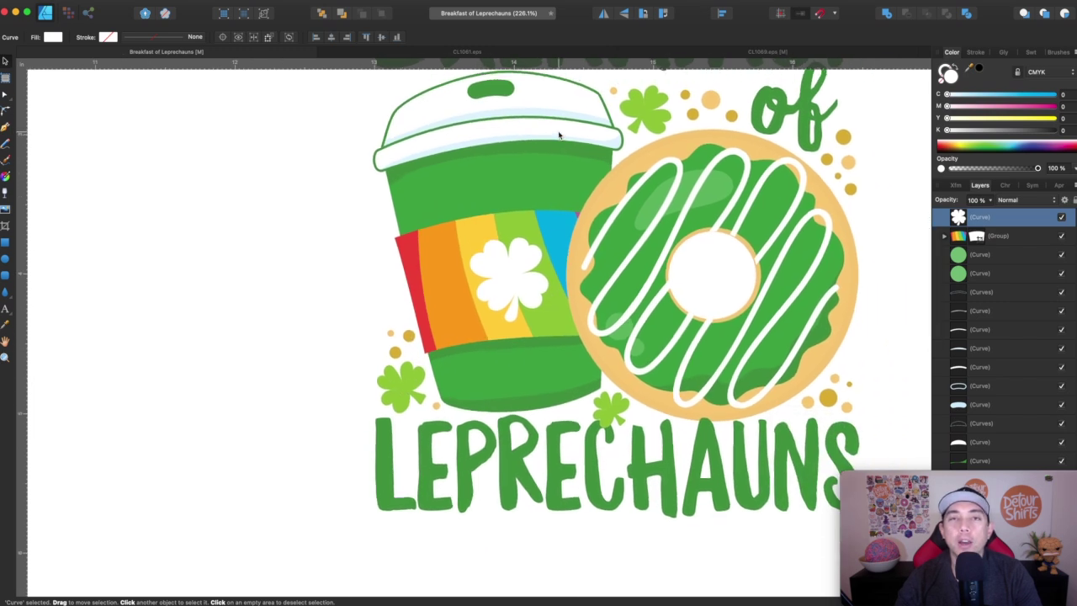
{"action": "scroll", "coordinate": [559, 134], "scroll_direction": "right", "scroll_amount": 3}
{"action": "scroll", "coordinate": [560, 134], "scroll_direction": "down", "scroll_amount": 3}
{"action": "scroll", "coordinate": [641, 334], "scroll_direction": "up", "scroll_amount": 2}
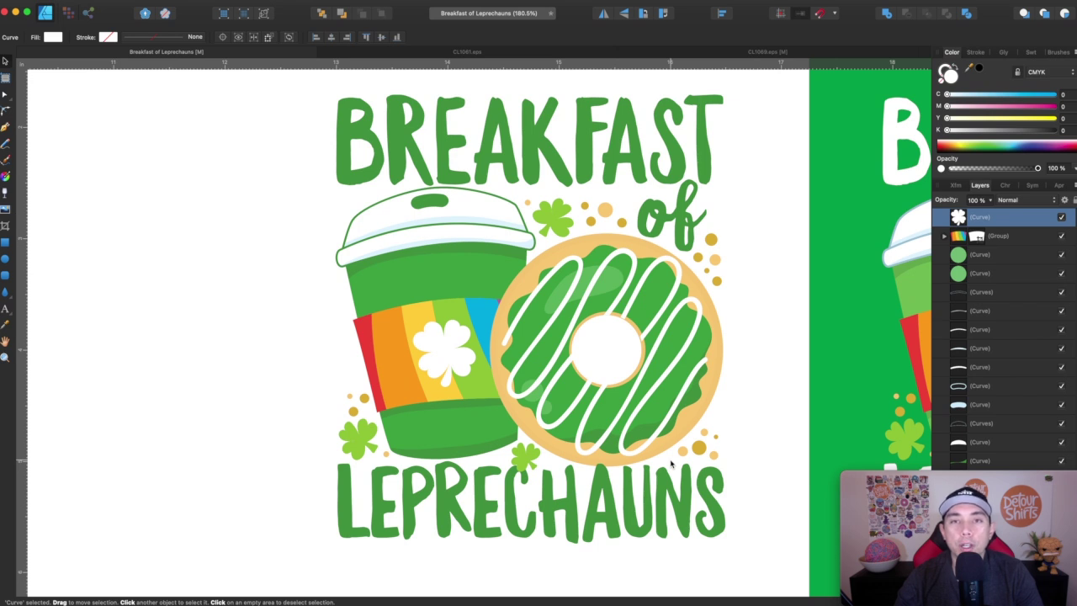
{"action": "scroll", "coordinate": [671, 462], "scroll_direction": "right", "scroll_amount": 3}
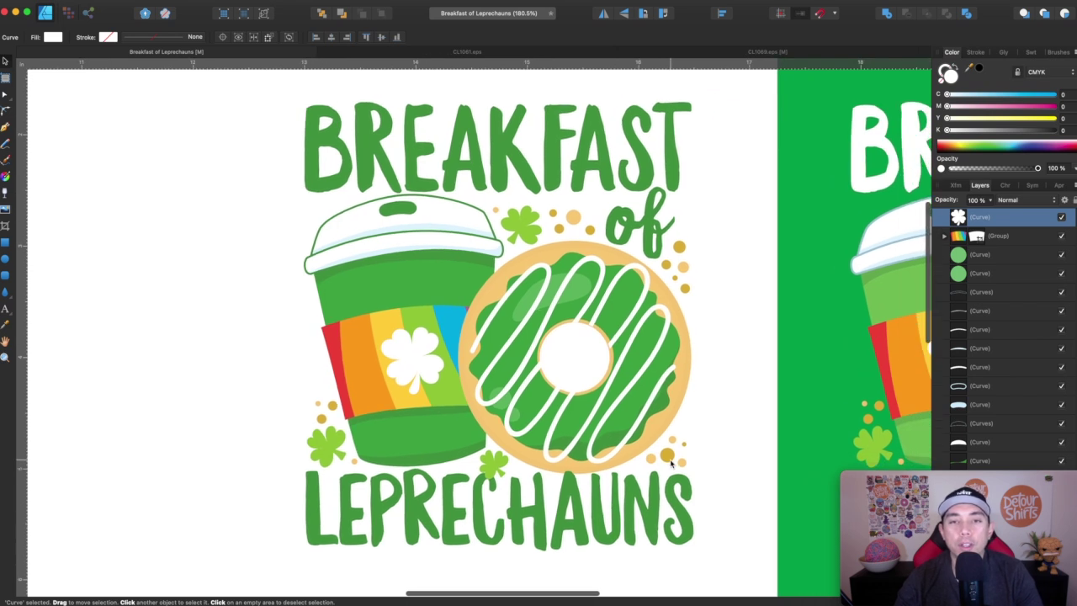
{"action": "scroll", "coordinate": [670, 462], "scroll_direction": "down", "scroll_amount": 4}
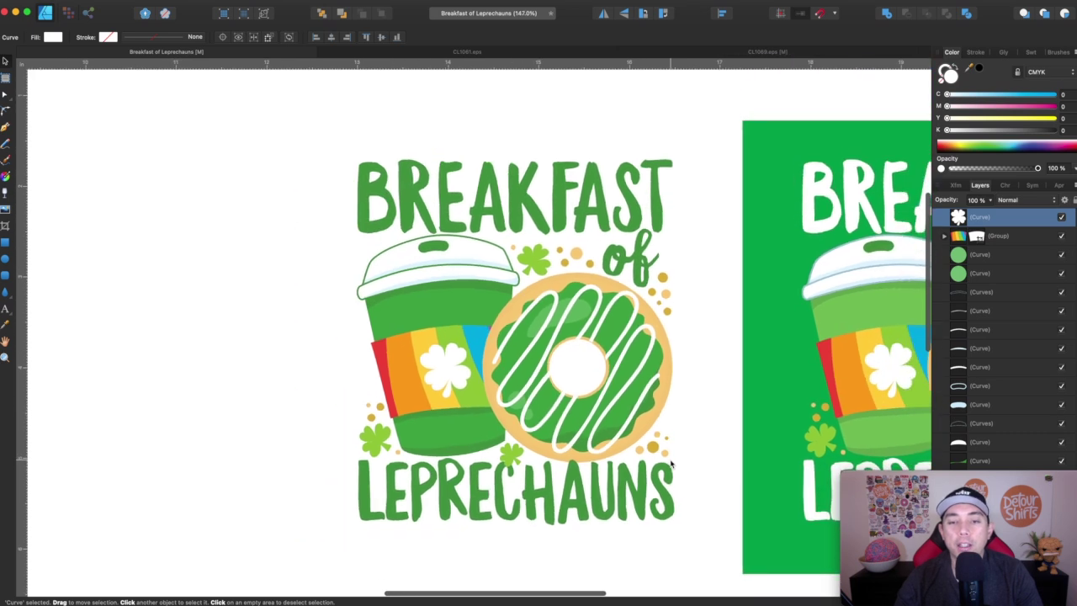
Step: Select the green background rectangle of the white-lettered version, try adjusting its black (K) value, and deselect it
{"action": "scroll", "coordinate": [671, 462], "scroll_direction": "right", "scroll_amount": 10}
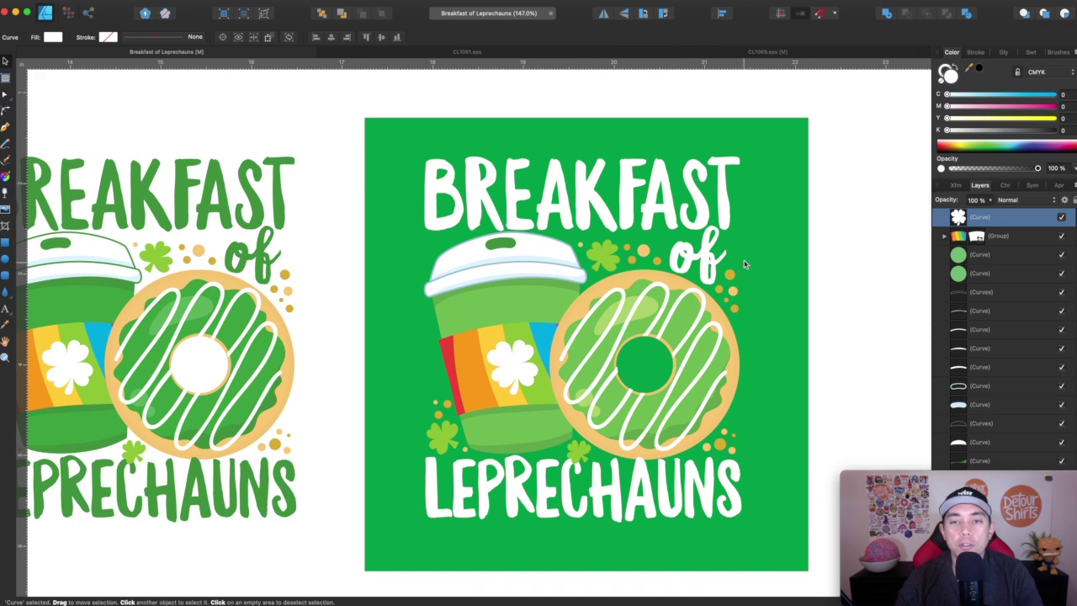
{"action": "left_click", "coordinate": [781, 229]}
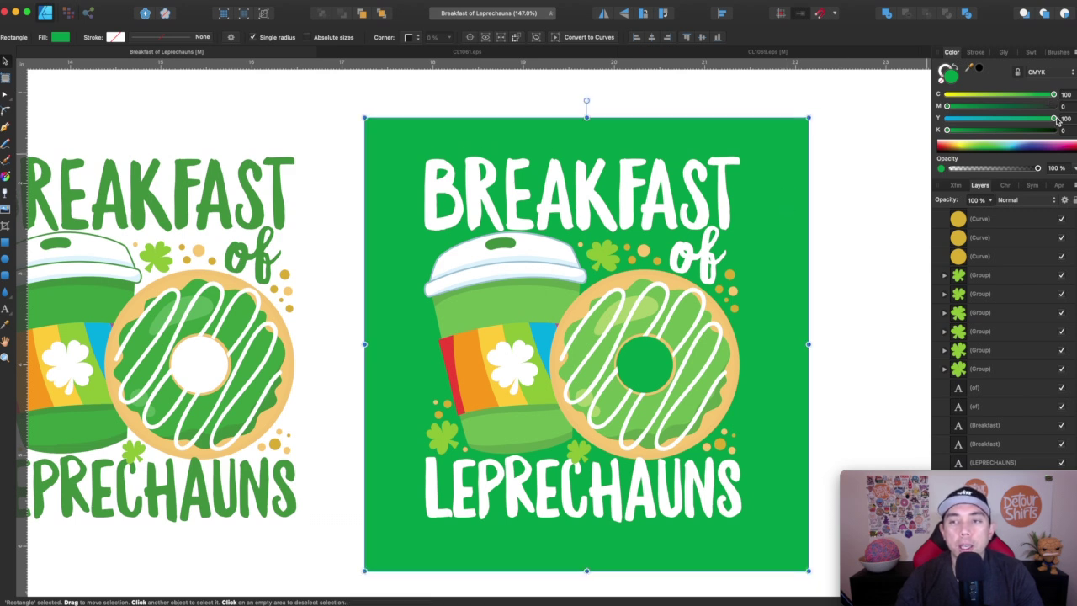
{"action": "mouse_move", "coordinate": [950, 132]}
{"action": "left_mouse_down"}
{"action": "mouse_move", "coordinate": [1053, 132]}
{"action": "mouse_move", "coordinate": [931, 134]}
{"action": "left_mouse_up"}
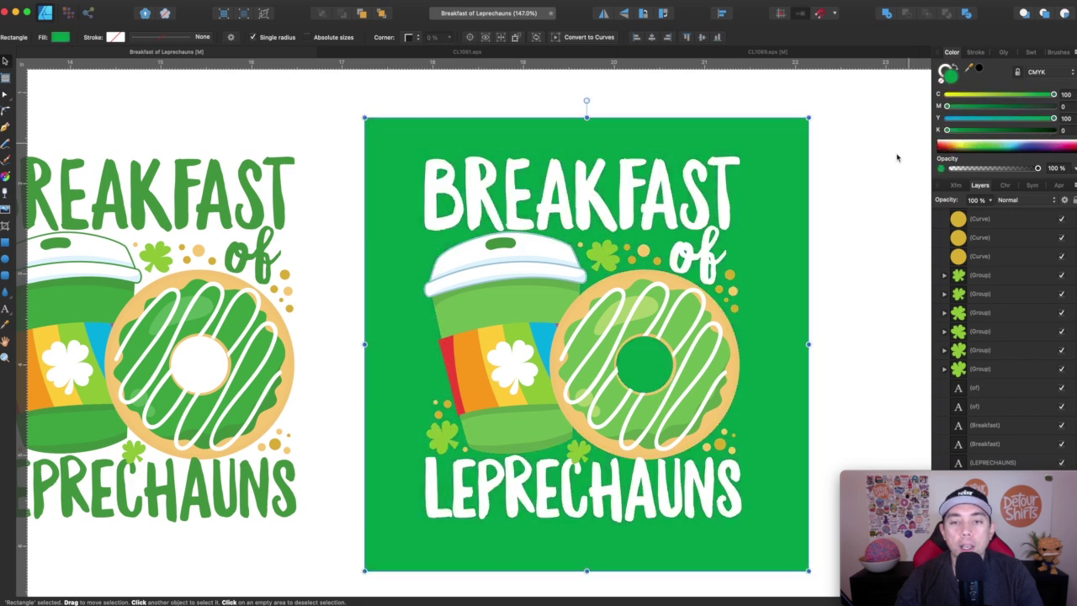
{"action": "left_click", "coordinate": [848, 213]}
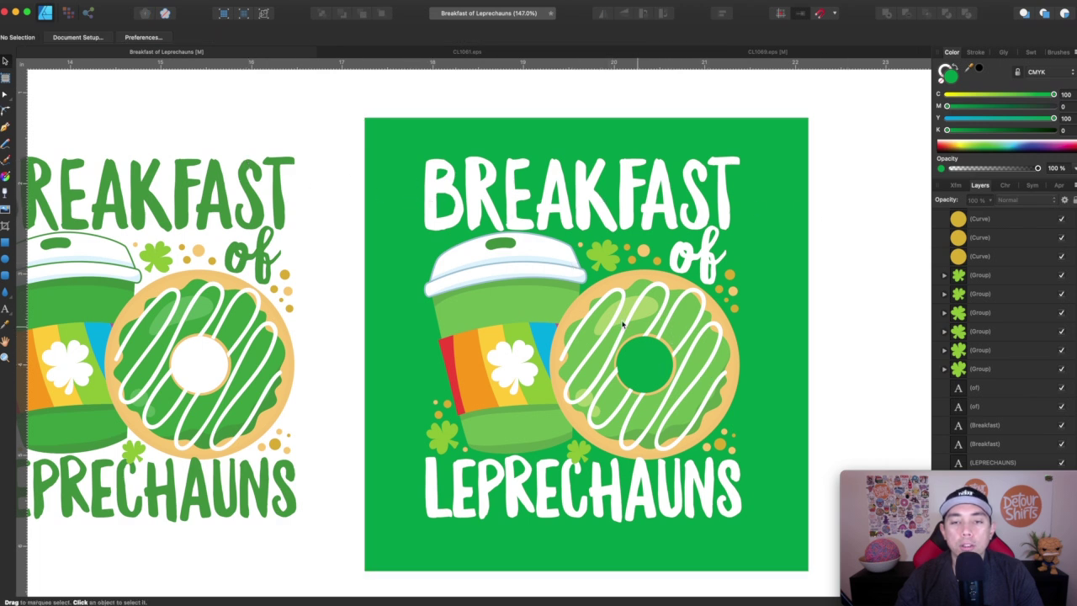
Step: Select the green cup body inside the white-lettered design's cup group to check its CMYK fill, and clear the selection
{"action": "left_click", "coordinate": [543, 309]}
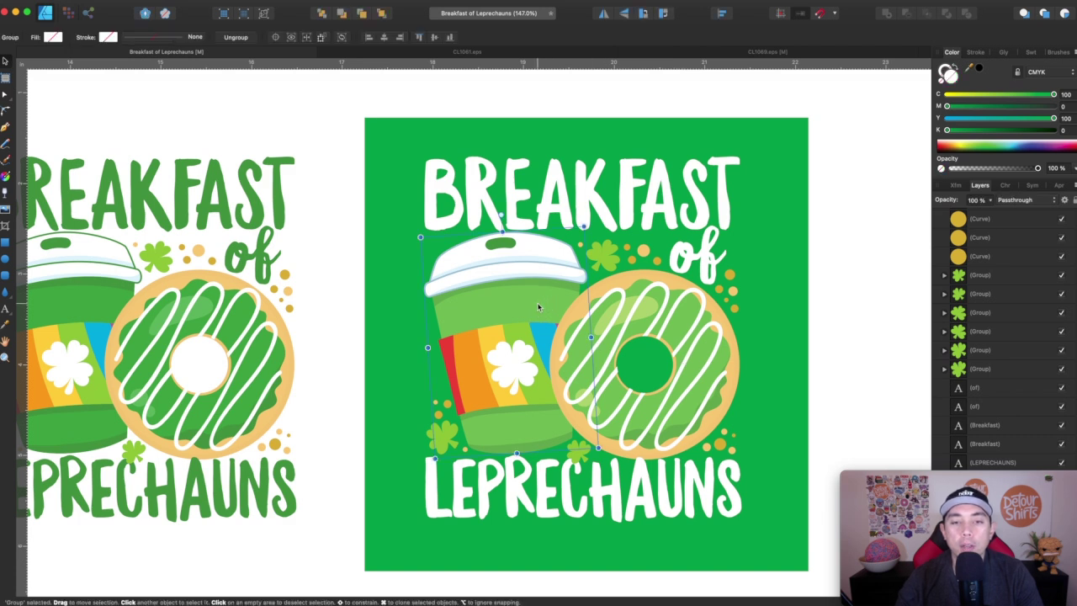
{"action": "double_click", "coordinate": [539, 308]}
{"action": "mouse_move", "coordinate": [1037, 118]}
{"action": "left_mouse_down"}
{"action": "mouse_move", "coordinate": [1067, 120]}
{"action": "mouse_move", "coordinate": [960, 119]}
{"action": "mouse_move", "coordinate": [1056, 120]}
{"action": "mouse_move", "coordinate": [1037, 118]}
{"action": "left_mouse_up"}
{"action": "left_click", "coordinate": [832, 202]}
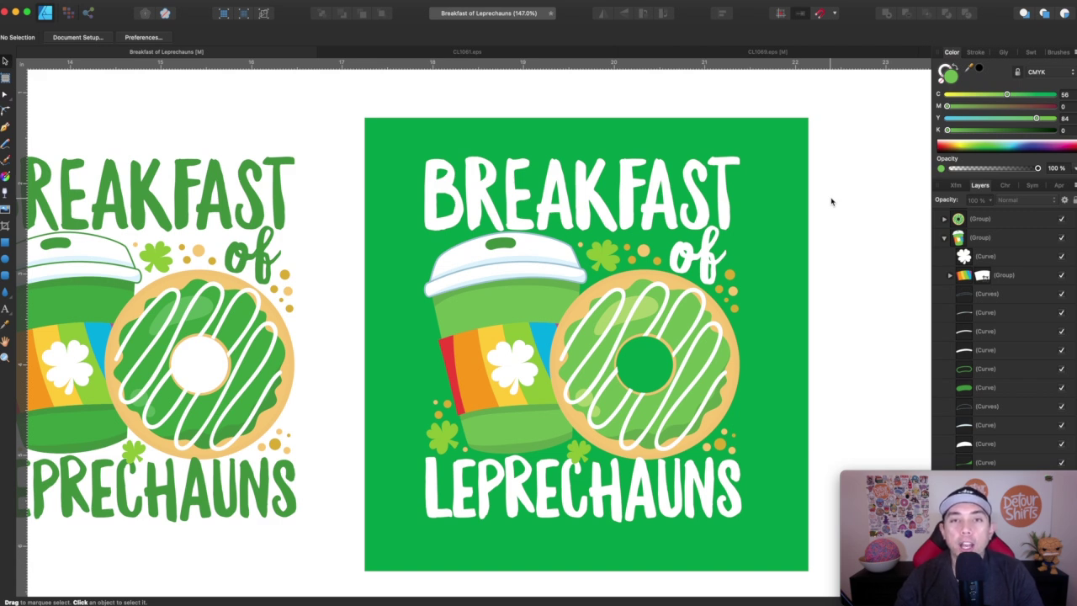
Step: Compare the green-lettered design with the white-lettered version, selecting its "BREAKFAST" text to check the font and color, and deselect it
{"action": "scroll", "coordinate": [757, 233], "scroll_direction": "left", "scroll_amount": 8}
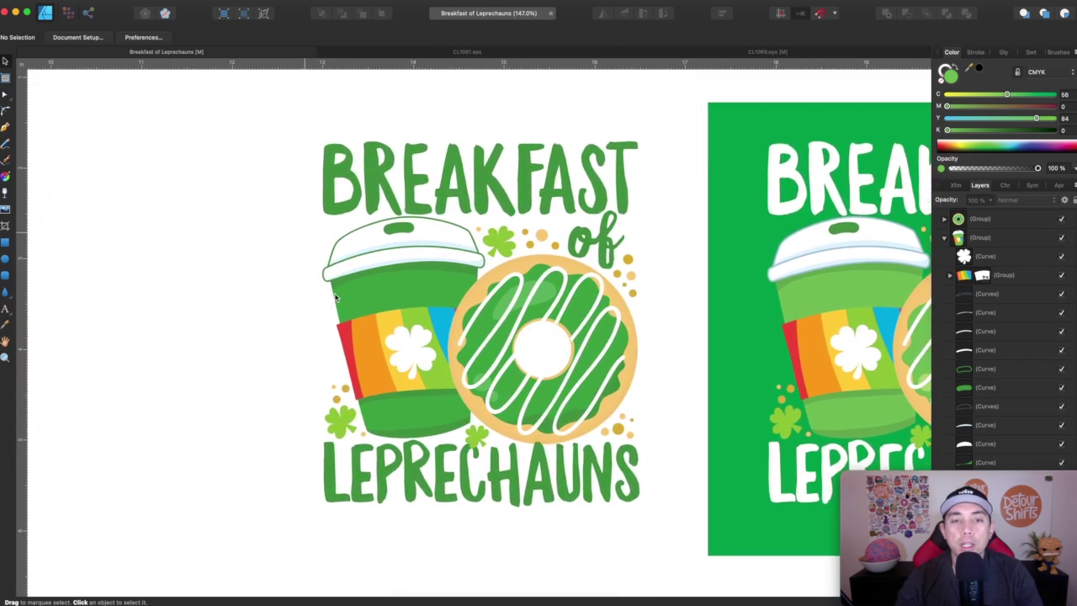
{"action": "scroll", "coordinate": [539, 348], "scroll_direction": "left", "scroll_amount": 10}
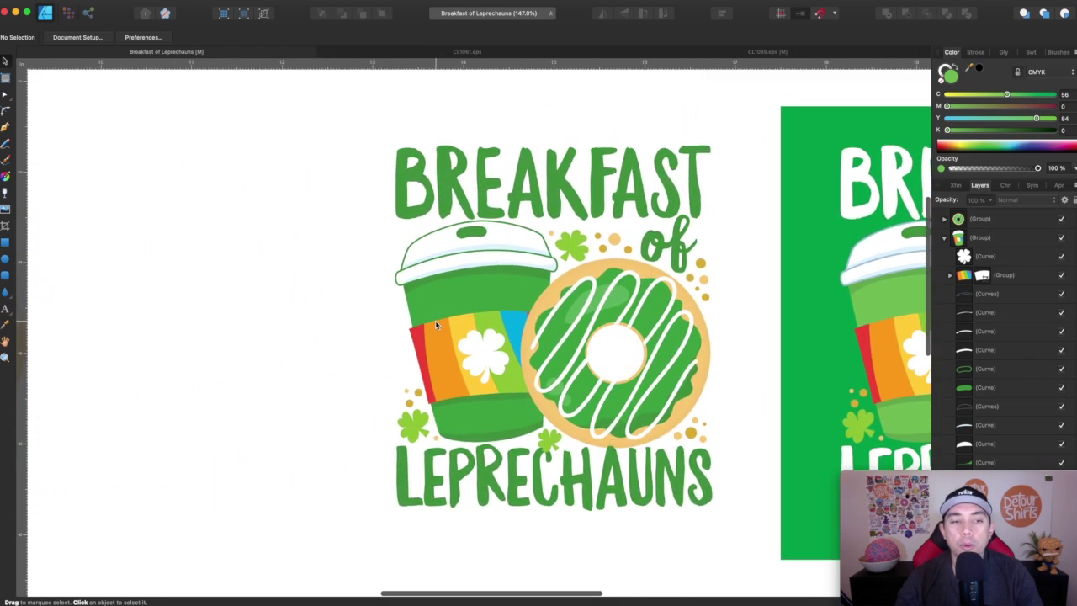
{"action": "scroll", "coordinate": [313, 373], "scroll_direction": "right", "scroll_amount": 10}
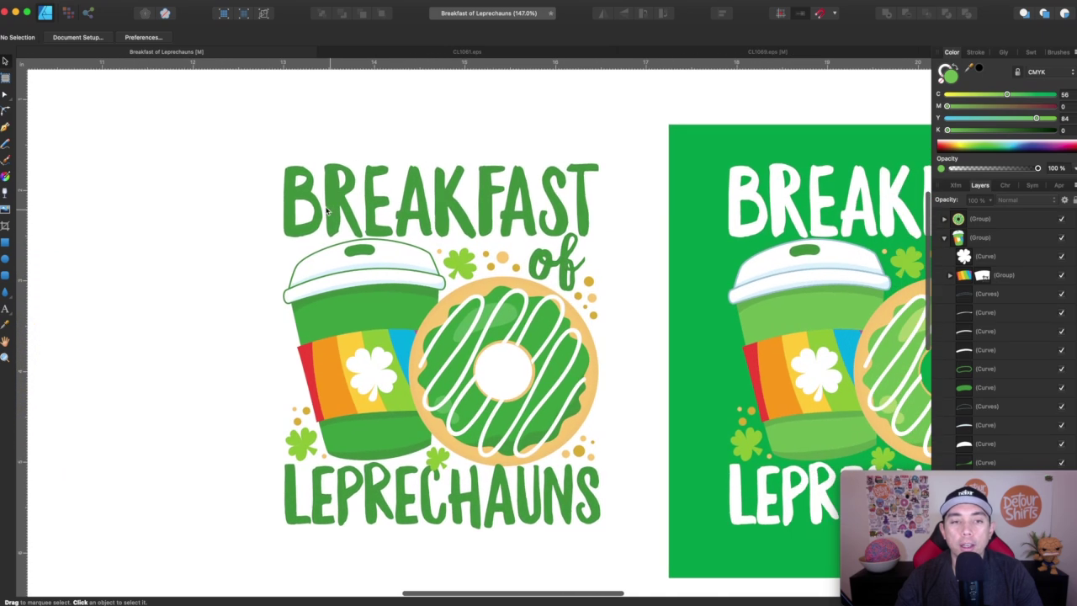
{"action": "left_click", "coordinate": [326, 193]}
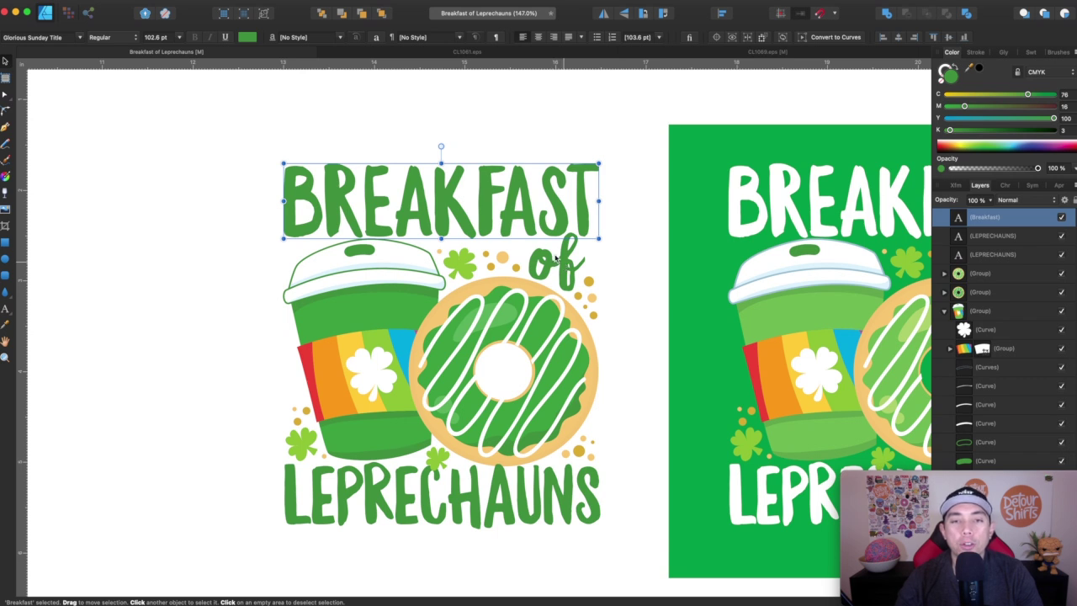
{"action": "left_click", "coordinate": [474, 113]}
{"action": "scroll", "coordinate": [436, 121], "scroll_direction": "down", "scroll_amount": 3}
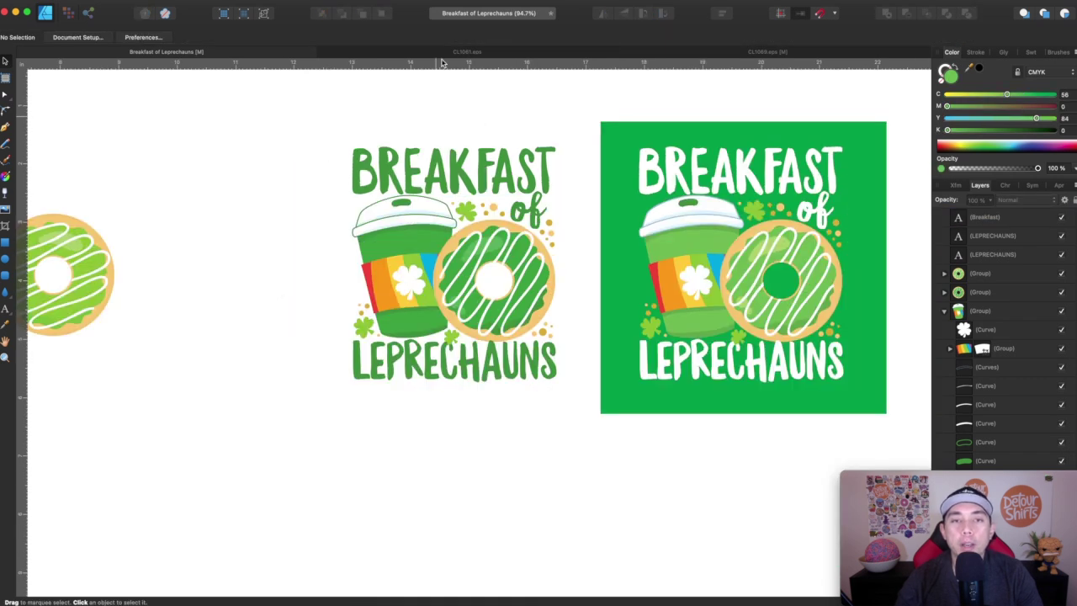
Step: Look through the source vector files CL1061.eps and CL1069.eps for the food, drink and lettering artwork
{"action": "left_click", "coordinate": [469, 54]}
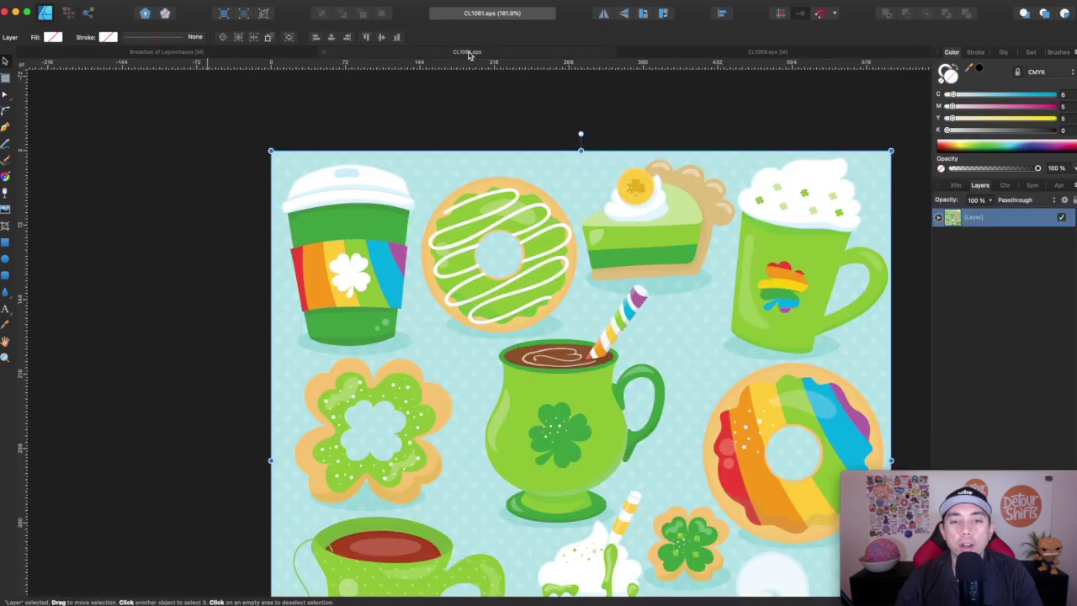
{"action": "scroll", "coordinate": [661, 280], "scroll_direction": "down", "scroll_amount": 2}
{"action": "scroll", "coordinate": [783, 223], "scroll_direction": "down", "scroll_amount": 5}
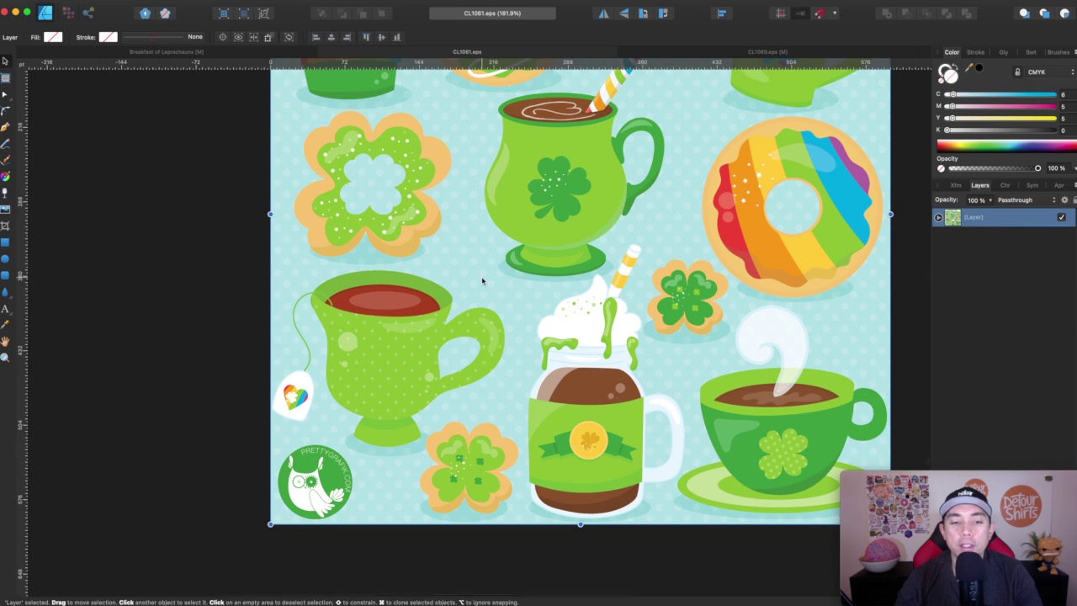
{"action": "scroll", "coordinate": [532, 64], "scroll_direction": "up", "scroll_amount": 4}
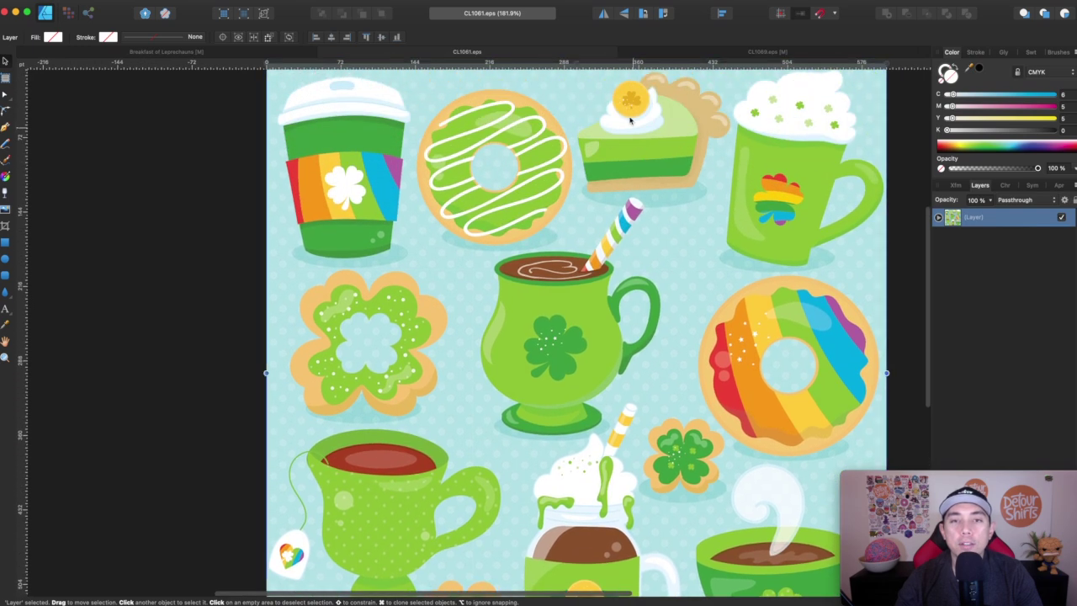
{"action": "left_click", "coordinate": [669, 53]}
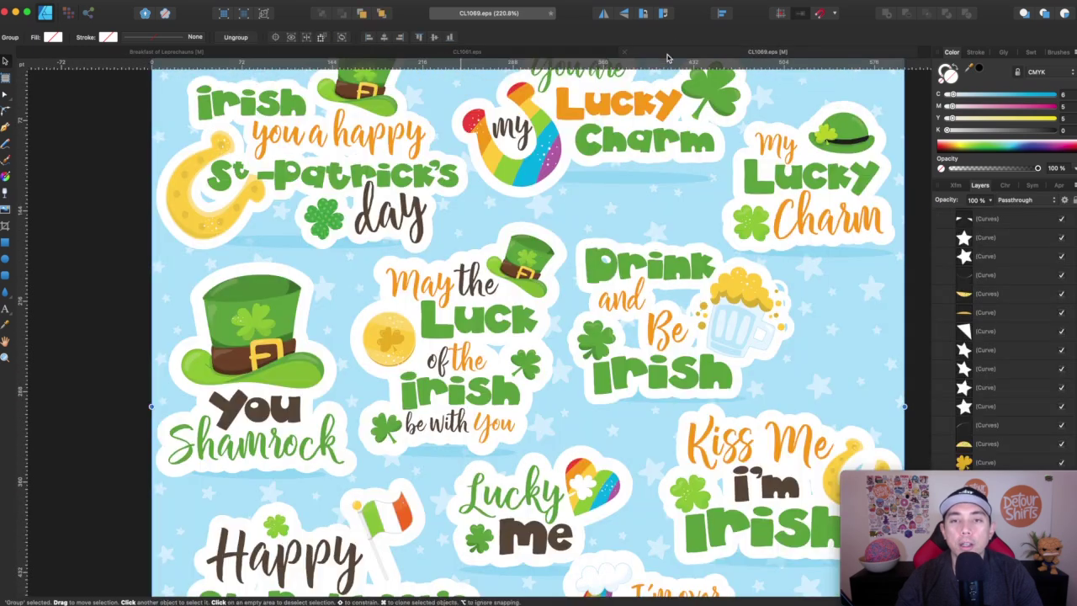
{"action": "key", "text": "super+0"}
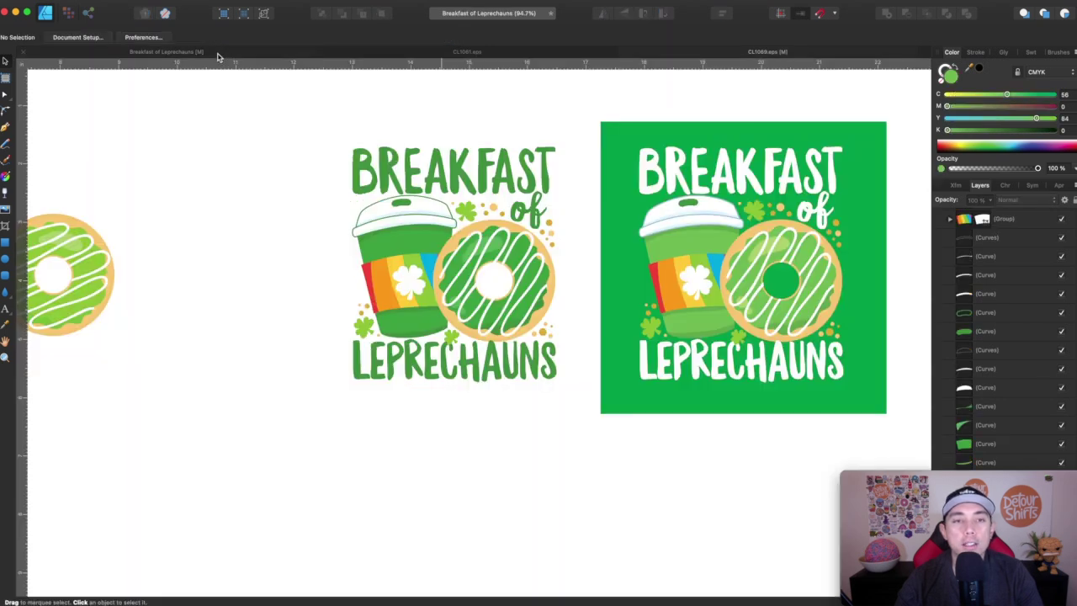
Step: Return to the Breakfast of Leprechauns document and view both design versions
{"action": "left_click", "coordinate": [219, 54]}
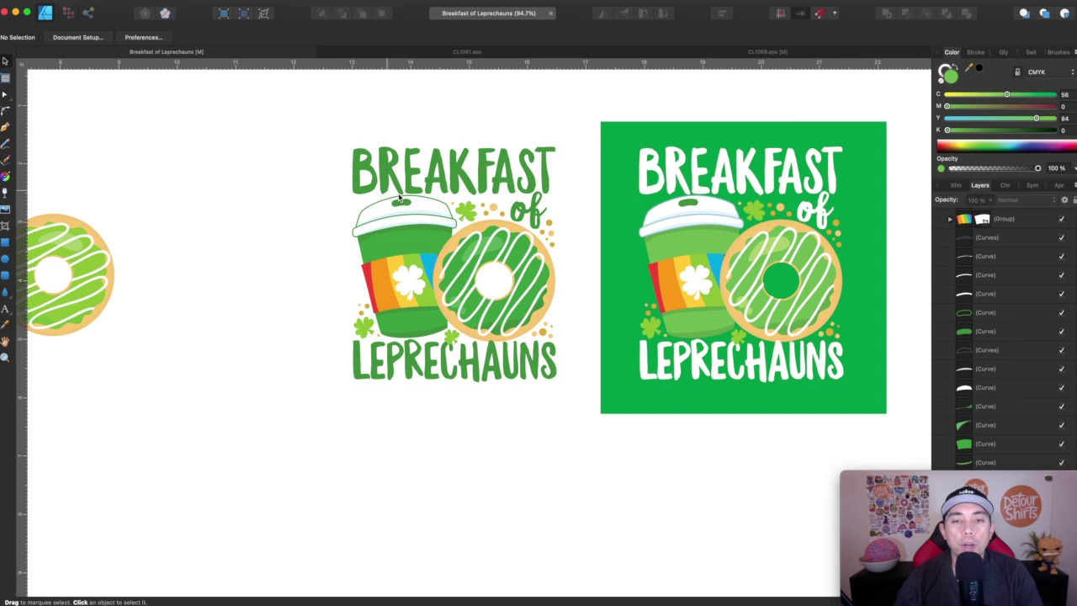
{"action": "scroll", "coordinate": [545, 425], "scroll_direction": "up", "scroll_amount": 1}
{"action": "scroll", "coordinate": [545, 425], "scroll_direction": "up", "scroll_amount": 3}
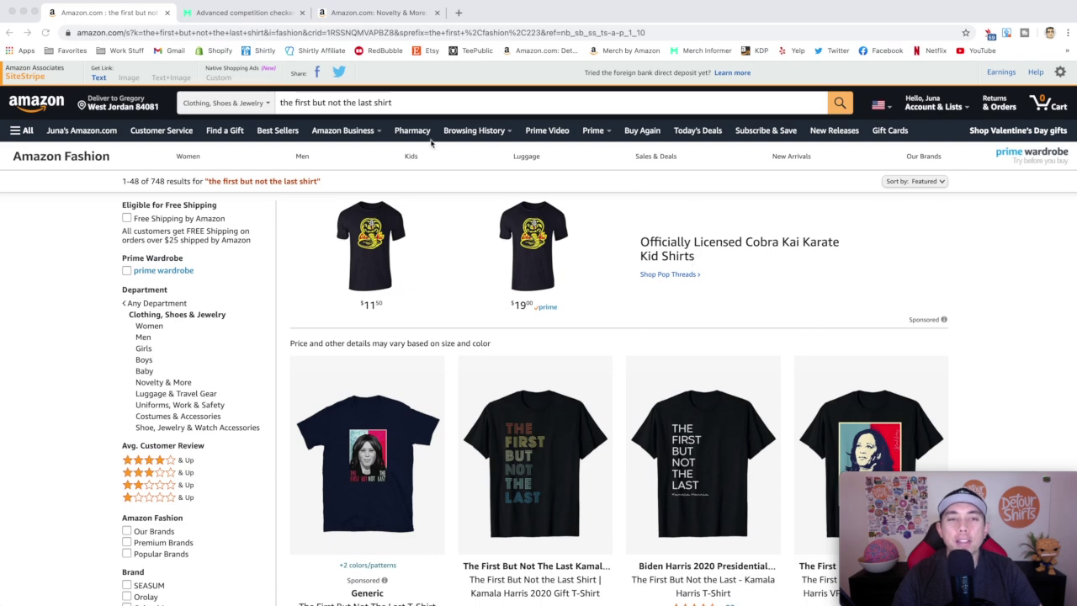
Step: Switch to Chrome and examine Amazon's "the first but not the last shirt" results for designs, prices and sales ranks
{"action": "scroll", "coordinate": [643, 257], "scroll_direction": "down", "scroll_amount": 2}
{"action": "scroll", "coordinate": [644, 258], "scroll_direction": "down", "scroll_amount": 5}
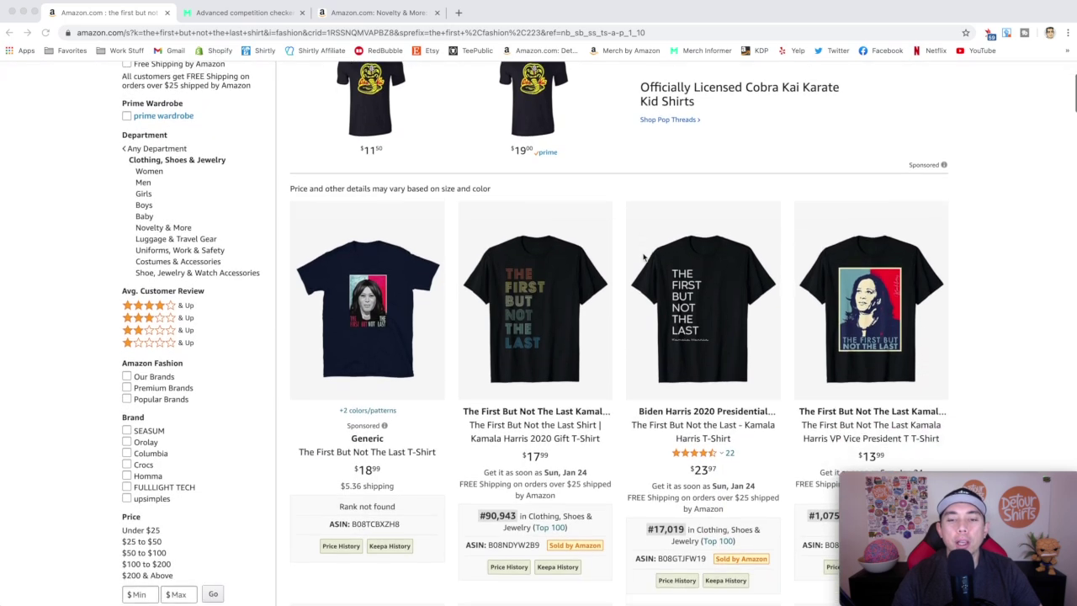
{"action": "scroll", "coordinate": [644, 258], "scroll_direction": "down", "scroll_amount": 4}
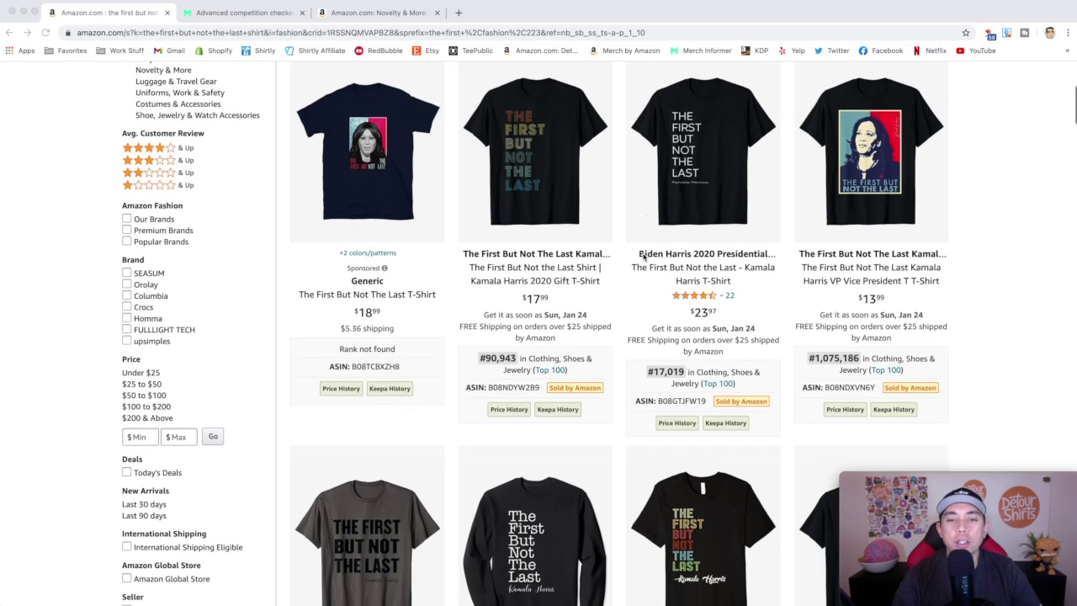
{"action": "scroll", "coordinate": [637, 309], "scroll_direction": "down", "scroll_amount": 5}
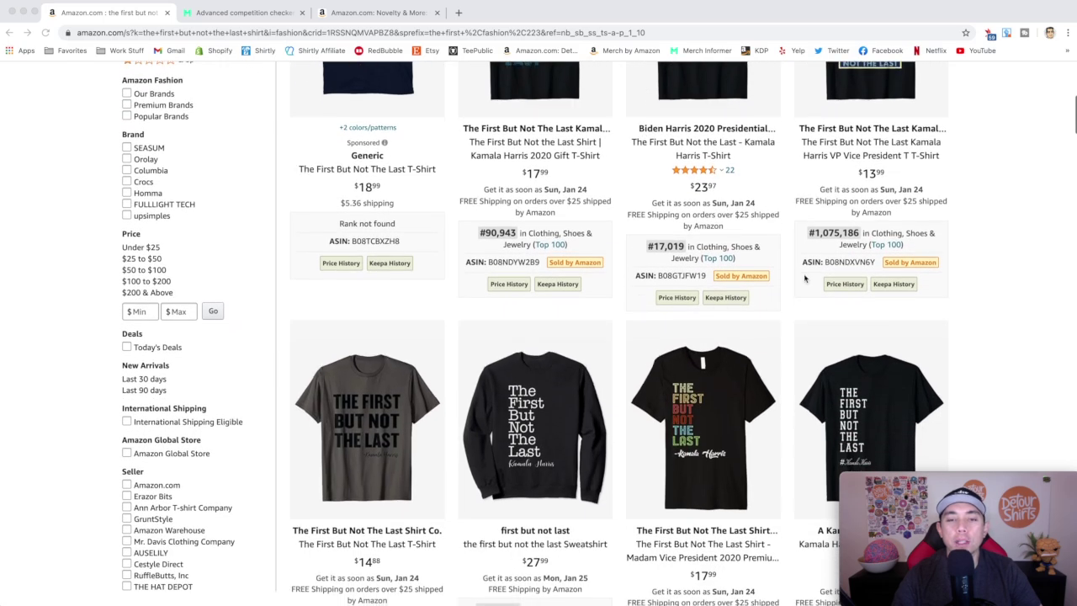
{"action": "scroll", "coordinate": [589, 438], "scroll_direction": "down", "scroll_amount": 14}
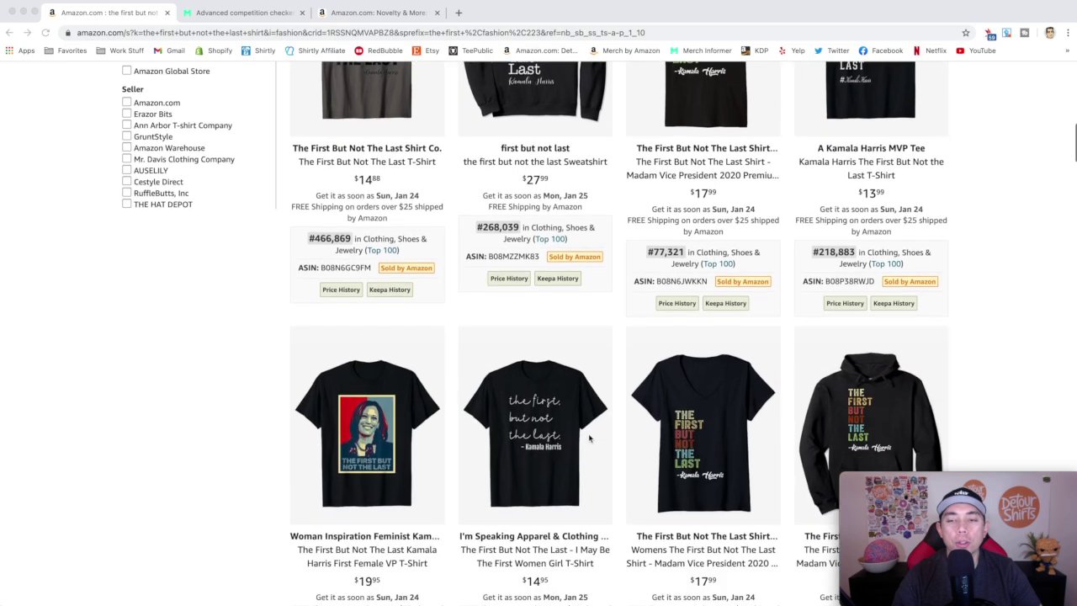
{"action": "scroll", "coordinate": [589, 438], "scroll_direction": "down", "scroll_amount": 5}
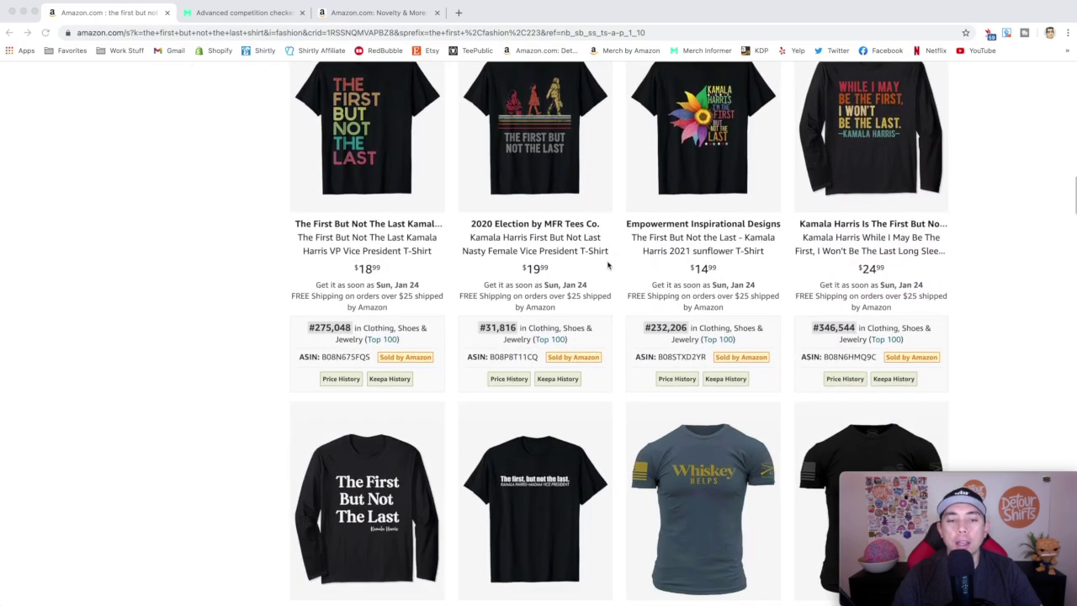
{"action": "scroll", "coordinate": [607, 265], "scroll_direction": "down", "scroll_amount": 8}
{"action": "scroll", "coordinate": [608, 265], "scroll_direction": "up", "scroll_amount": 20}
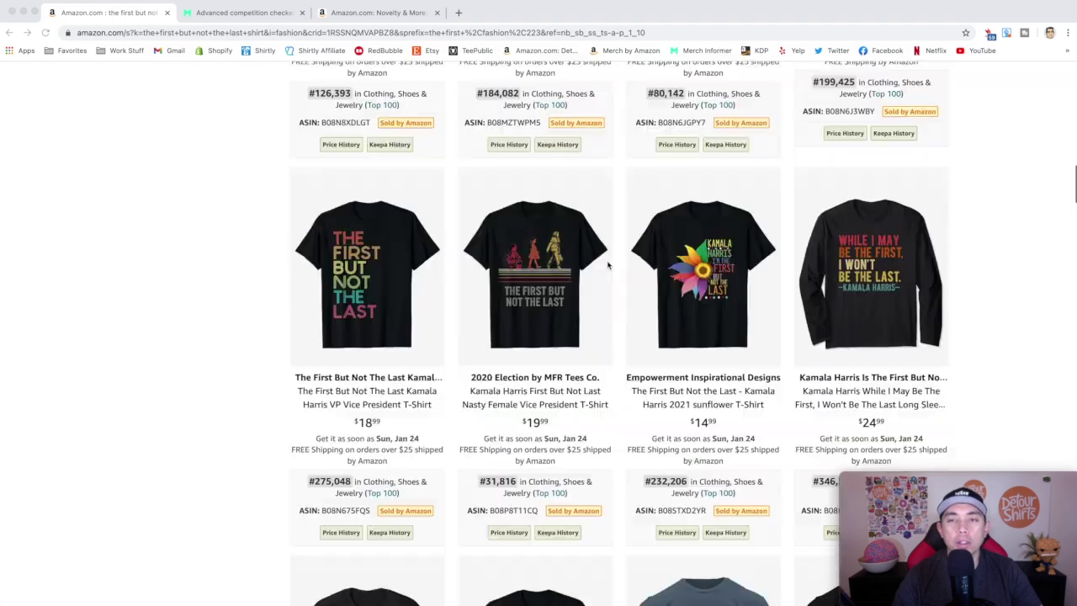
Step: Review Merch Informer's competition check for "The first but not the last", including the total score, bestseller keywords, BSRs and estimated sales
{"action": "left_click", "coordinate": [242, 12]}
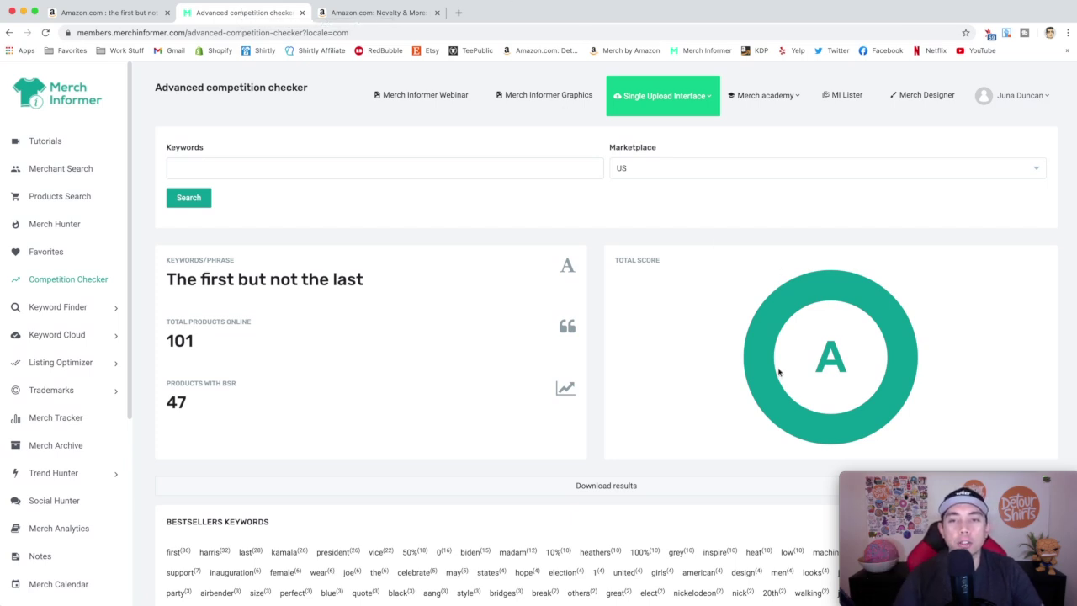
{"action": "scroll", "coordinate": [779, 372], "scroll_direction": "down", "scroll_amount": 10}
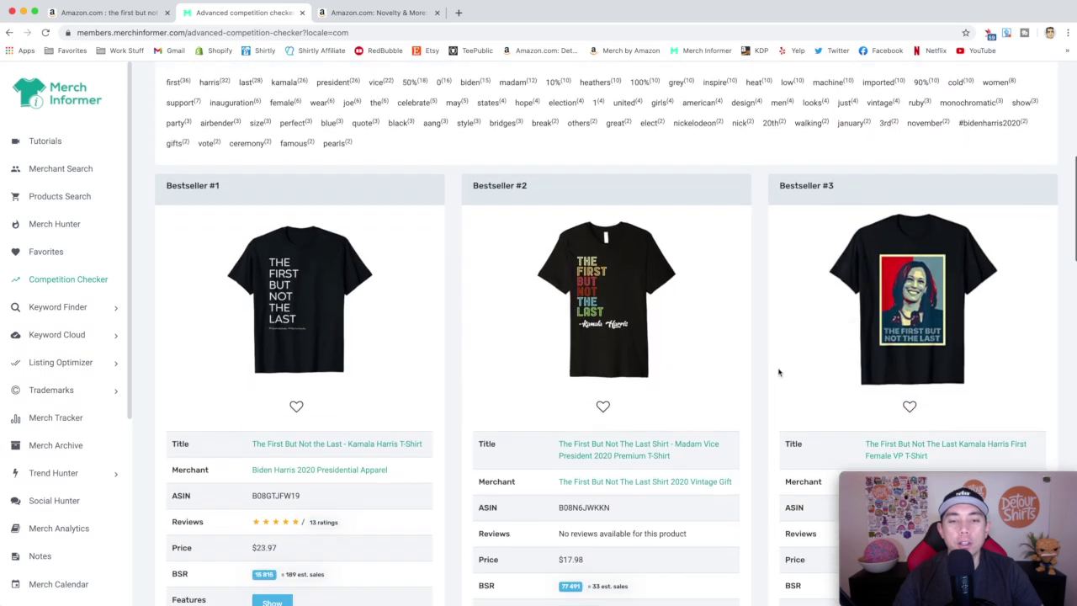
{"action": "scroll", "coordinate": [779, 372], "scroll_direction": "down", "scroll_amount": 1}
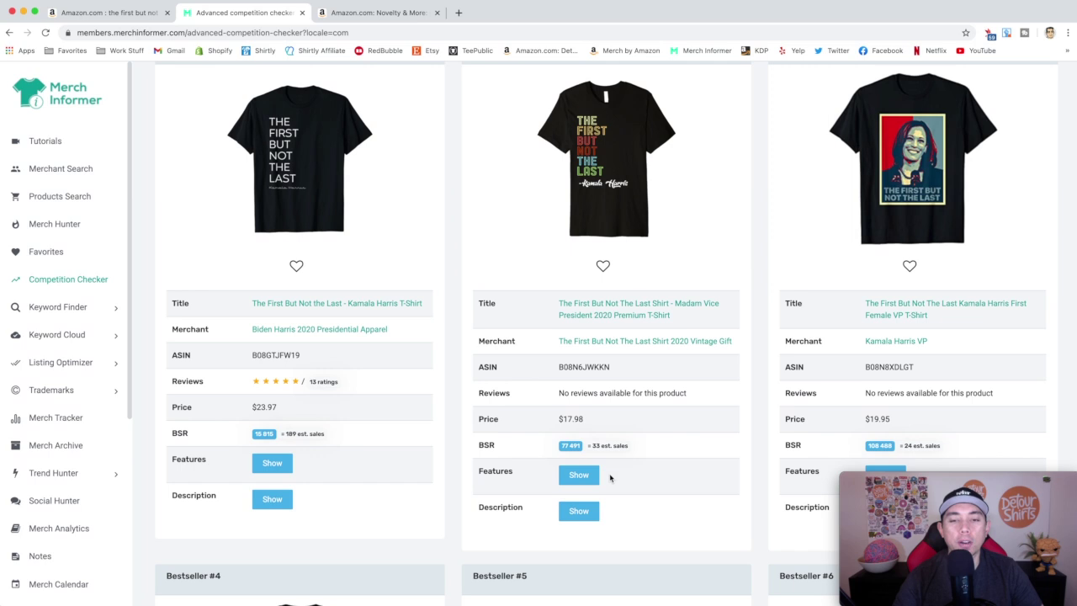
{"action": "scroll", "coordinate": [649, 450], "scroll_direction": "down", "scroll_amount": 2}
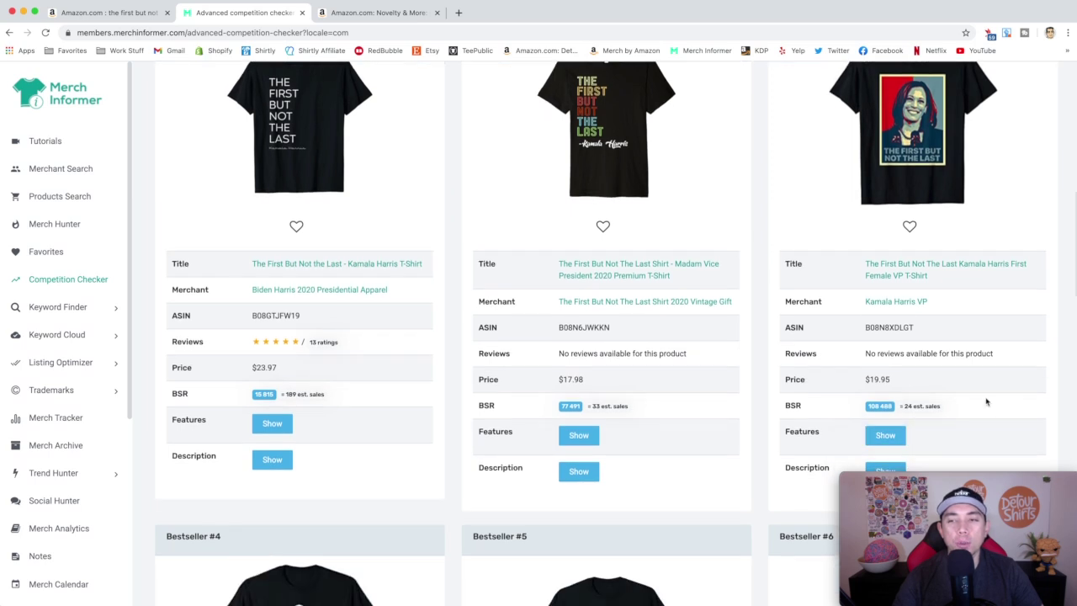
{"action": "scroll", "coordinate": [834, 192], "scroll_direction": "up", "scroll_amount": 3}
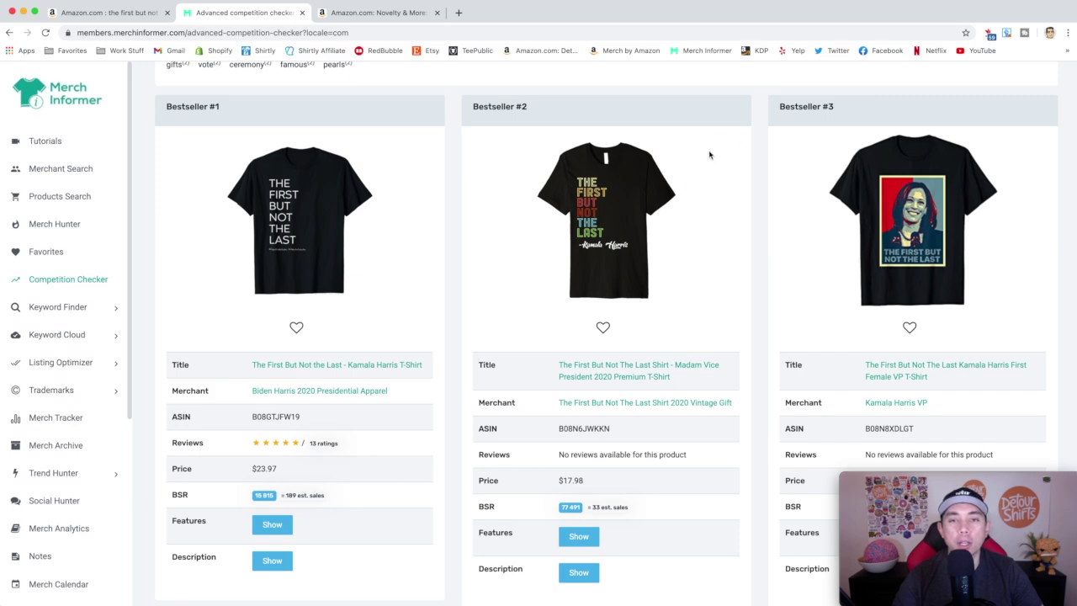
{"action": "scroll", "coordinate": [382, 250], "scroll_direction": "up", "scroll_amount": 1}
{"action": "scroll", "coordinate": [382, 250], "scroll_direction": "down", "scroll_amount": 4}
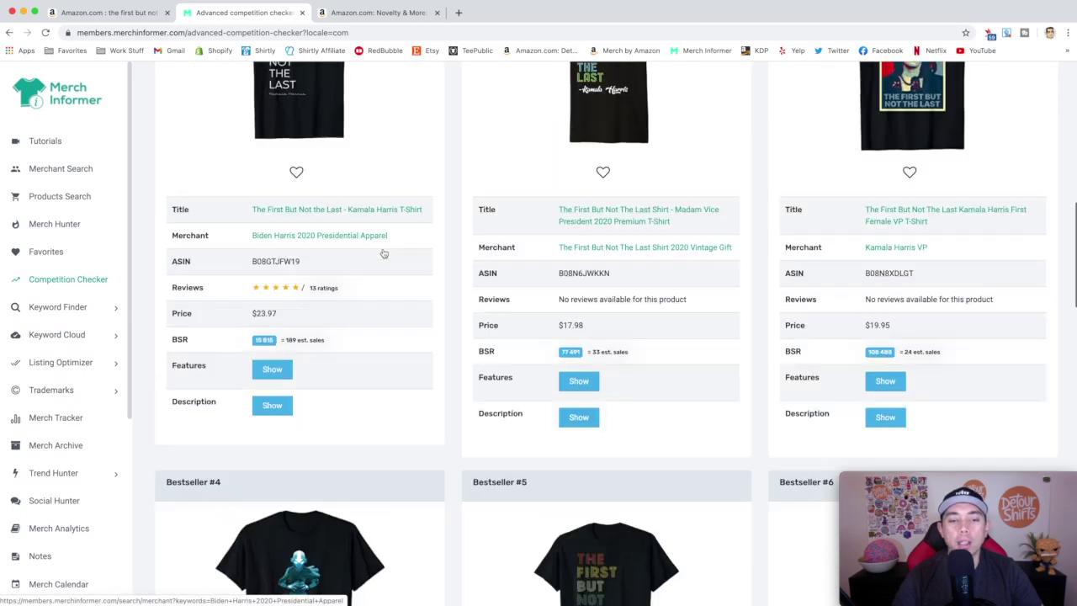
{"action": "scroll", "coordinate": [382, 252], "scroll_direction": "up", "scroll_amount": 10}
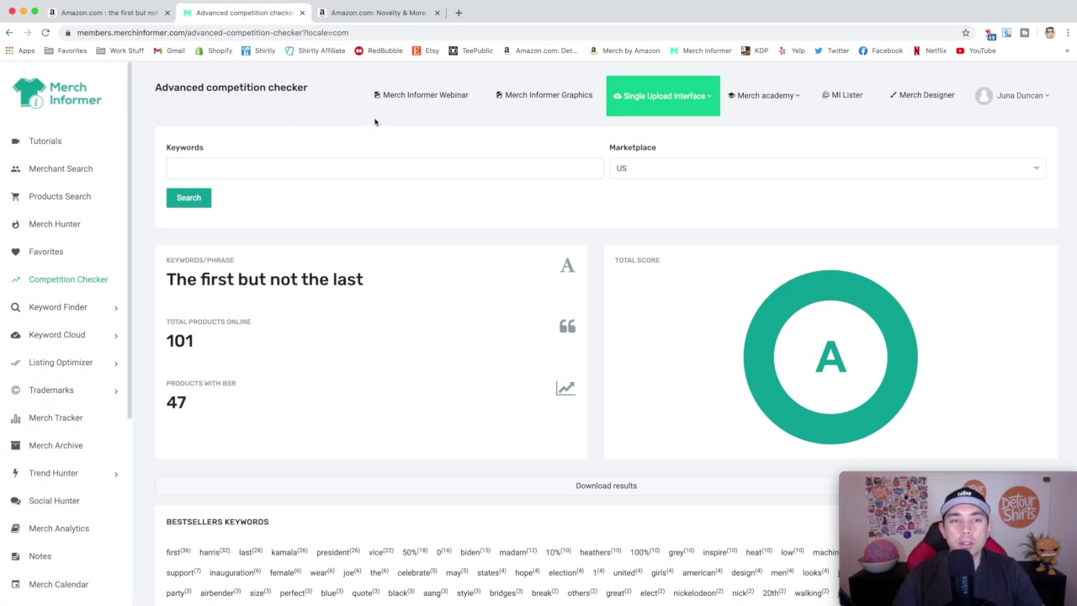
Step: Browse Amazon's newest Novelty & More arrivals, checking the product details and first-available dates of the inauguration-themed T-shirts
{"action": "left_click", "coordinate": [360, 13]}
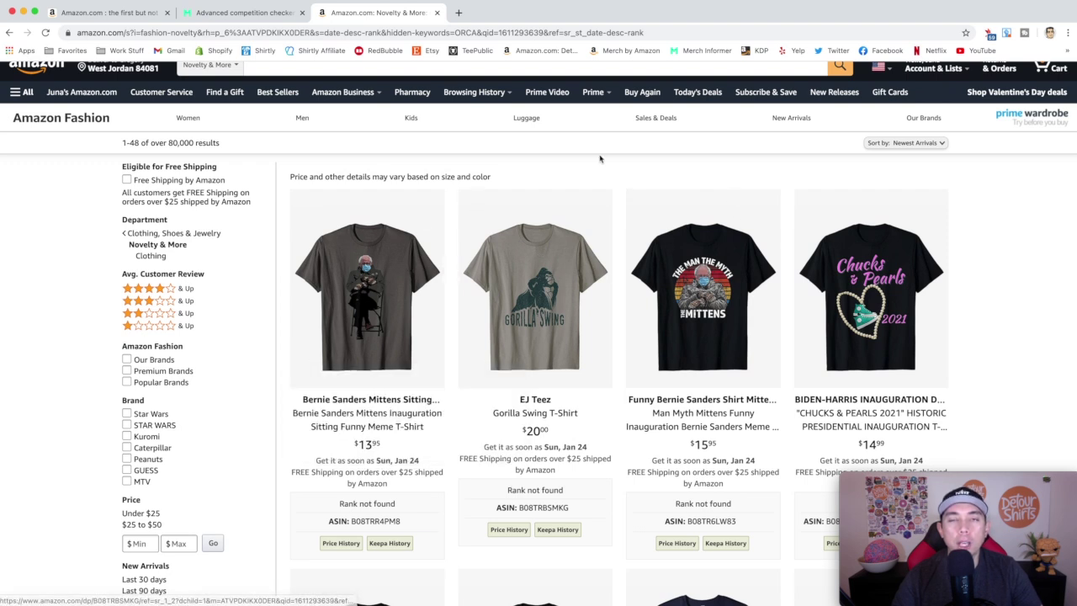
{"action": "mouse_move", "coordinate": [358, 252]}
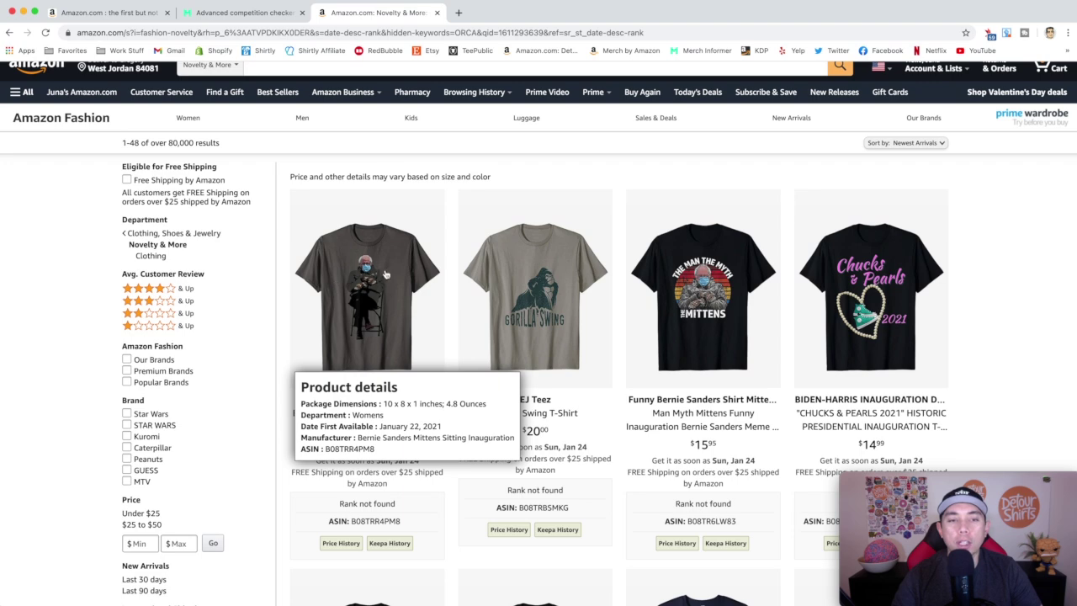
{"action": "scroll", "coordinate": [668, 227], "scroll_direction": "down", "scroll_amount": 2}
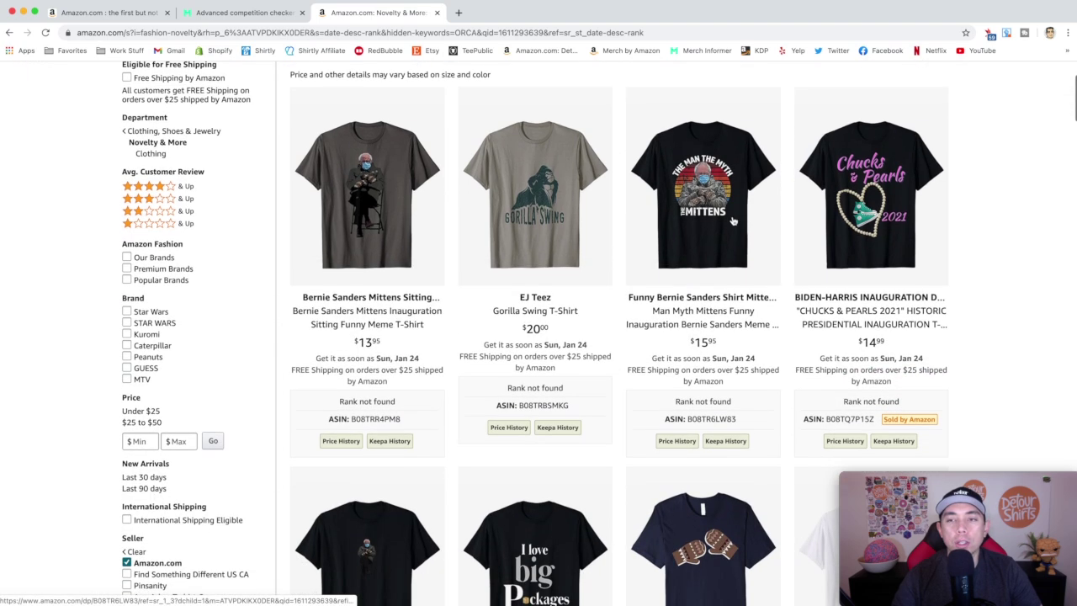
{"action": "mouse_move", "coordinate": [841, 188]}
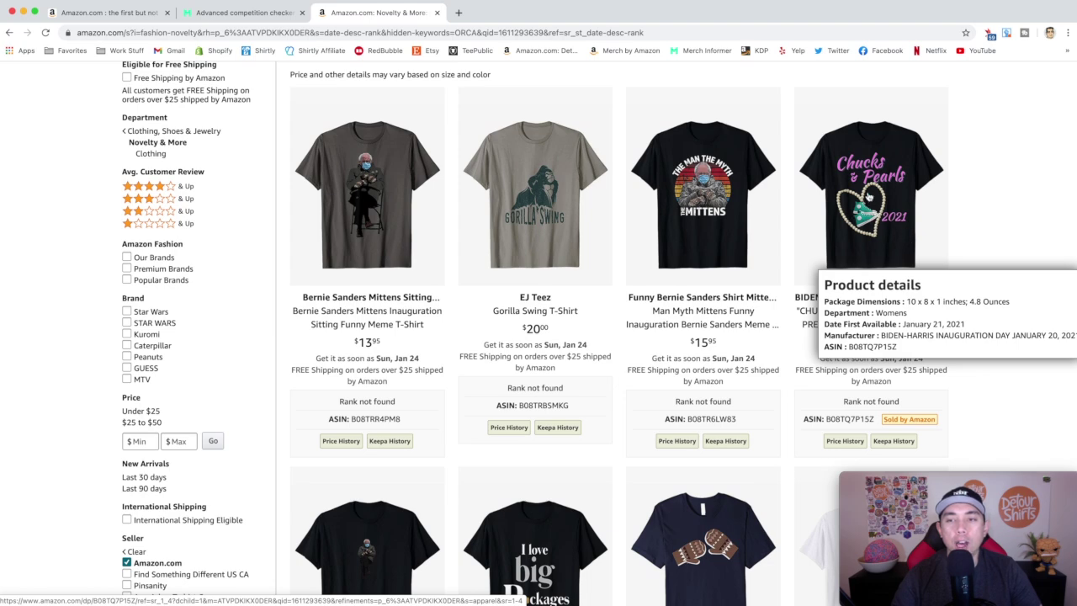
{"action": "scroll", "coordinate": [876, 252], "scroll_direction": "down", "scroll_amount": 15}
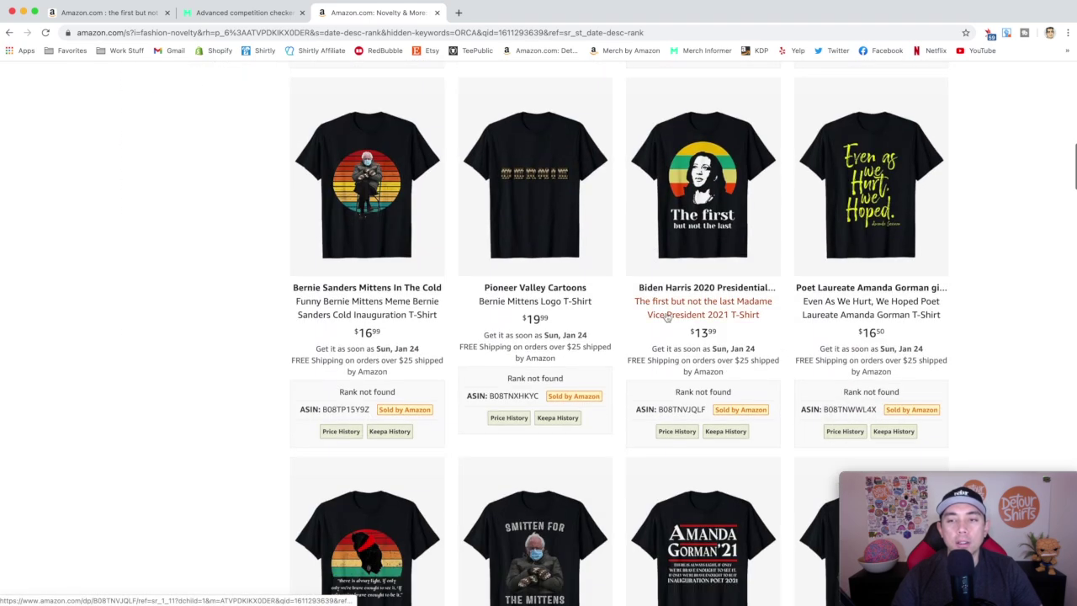
{"action": "mouse_move", "coordinate": [865, 223]}
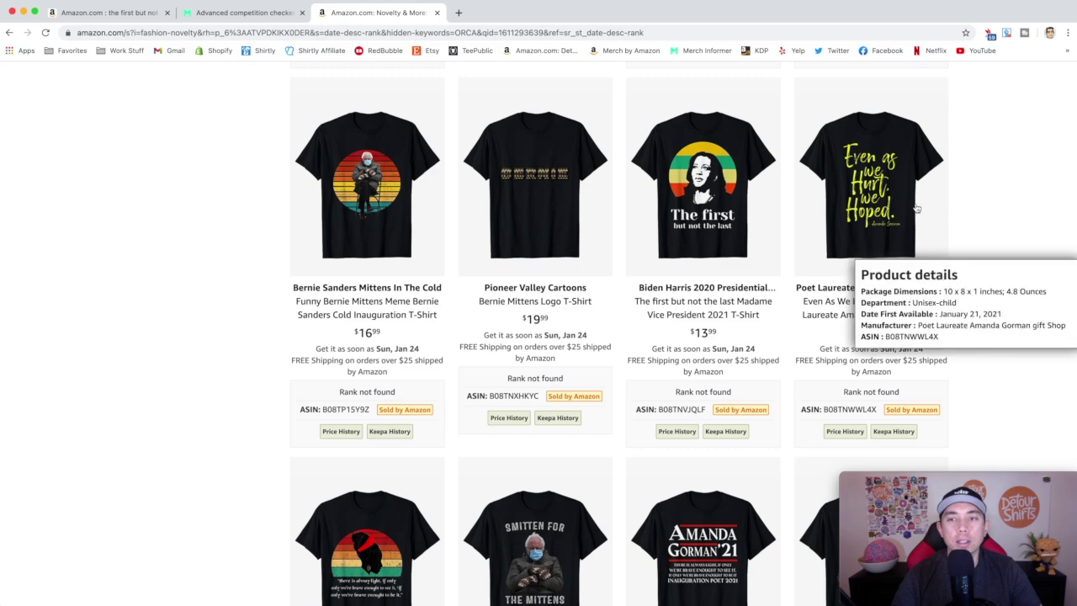
{"action": "scroll", "coordinate": [990, 132], "scroll_direction": "down", "scroll_amount": 1}
{"action": "scroll", "coordinate": [991, 132], "scroll_direction": "down", "scroll_amount": 1}
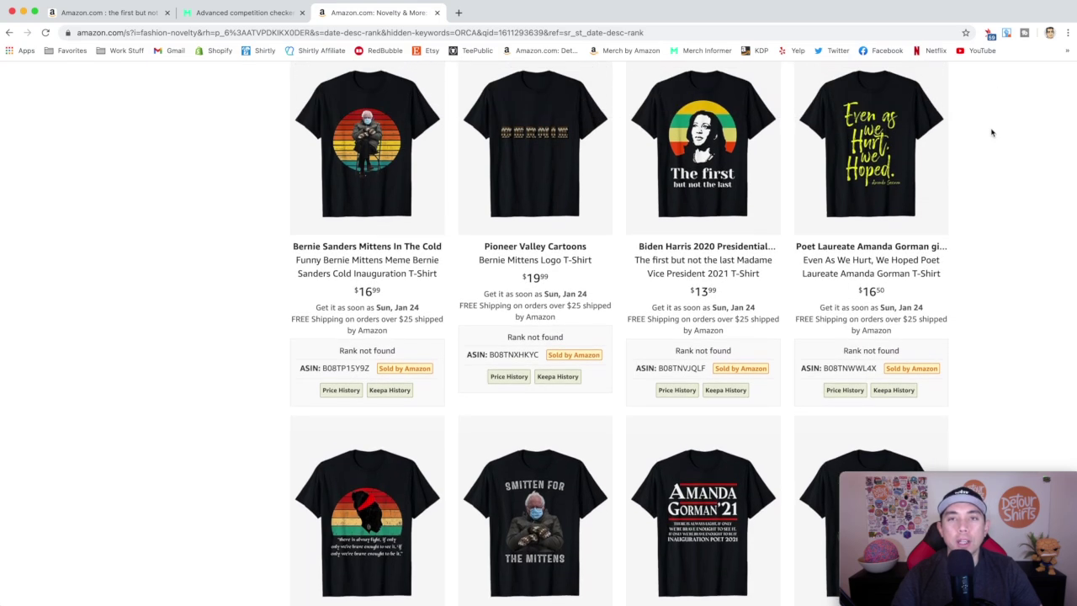
{"action": "scroll", "coordinate": [991, 132], "scroll_direction": "down", "scroll_amount": 4}
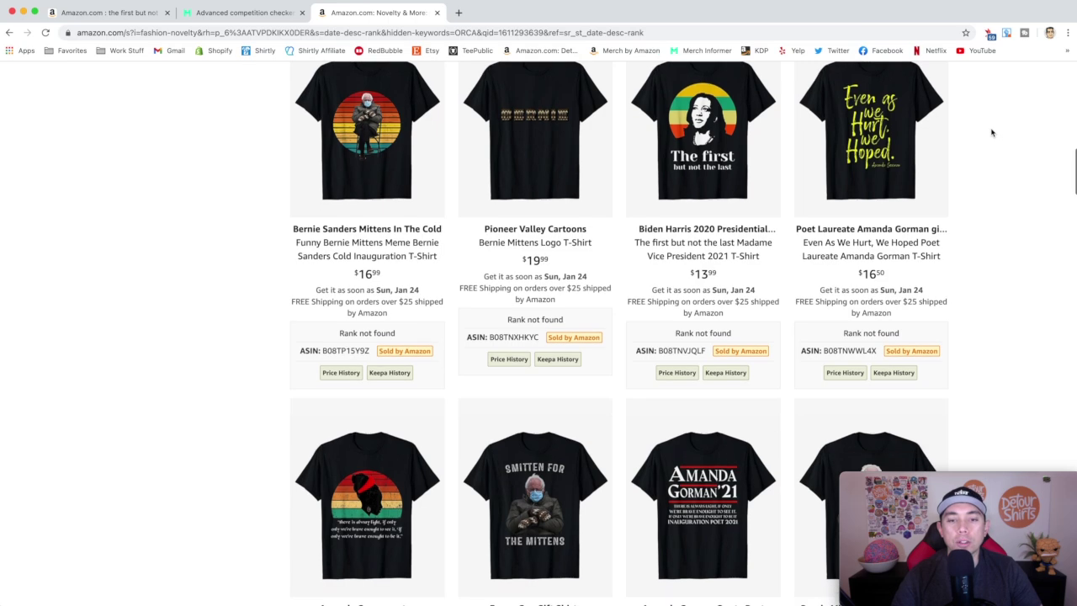
Step: Look through more of Amazon's newest novelty T-shirts, comparing the recurring design themes, prices and sales ranks
{"action": "mouse_move", "coordinate": [701, 217]}
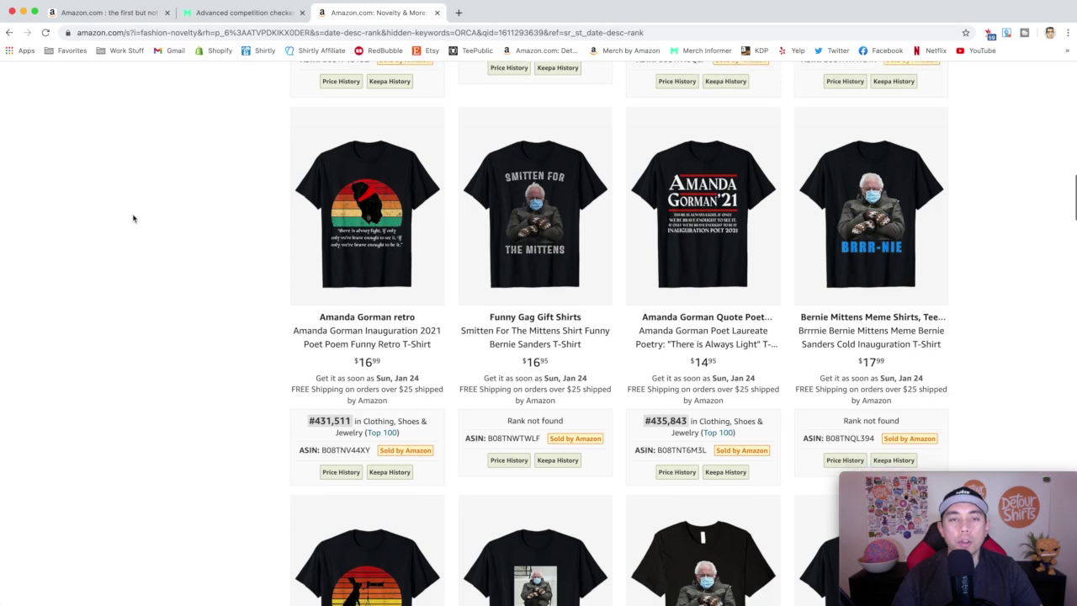
{"action": "scroll", "coordinate": [132, 219], "scroll_direction": "down", "scroll_amount": 1}
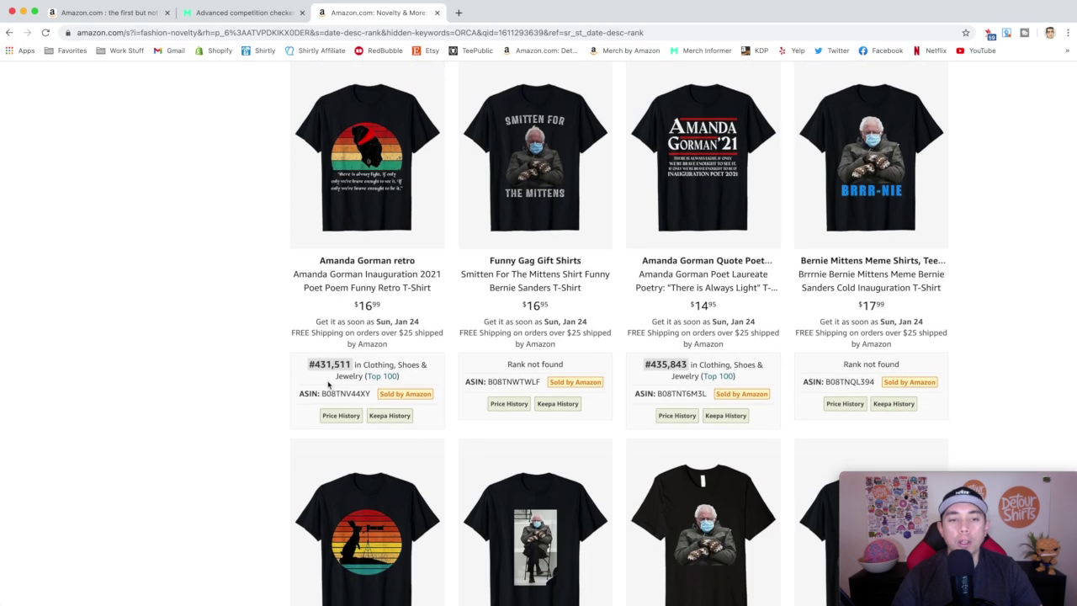
{"action": "scroll", "coordinate": [44, 326], "scroll_direction": "down", "scroll_amount": 3}
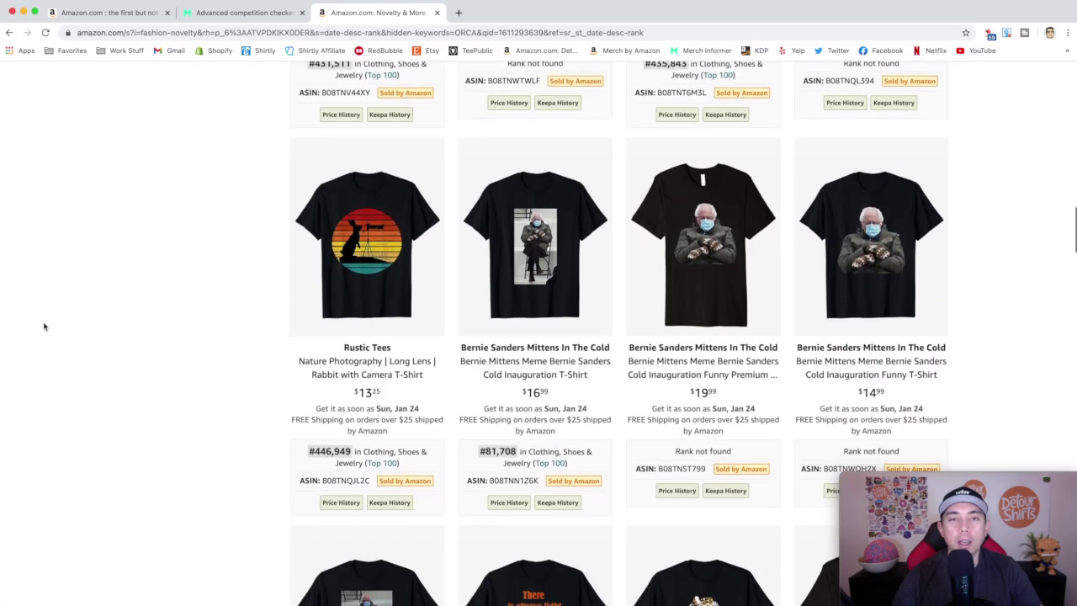
{"action": "scroll", "coordinate": [44, 326], "scroll_direction": "down", "scroll_amount": 3}
{"action": "scroll", "coordinate": [44, 325], "scroll_direction": "down", "scroll_amount": 4}
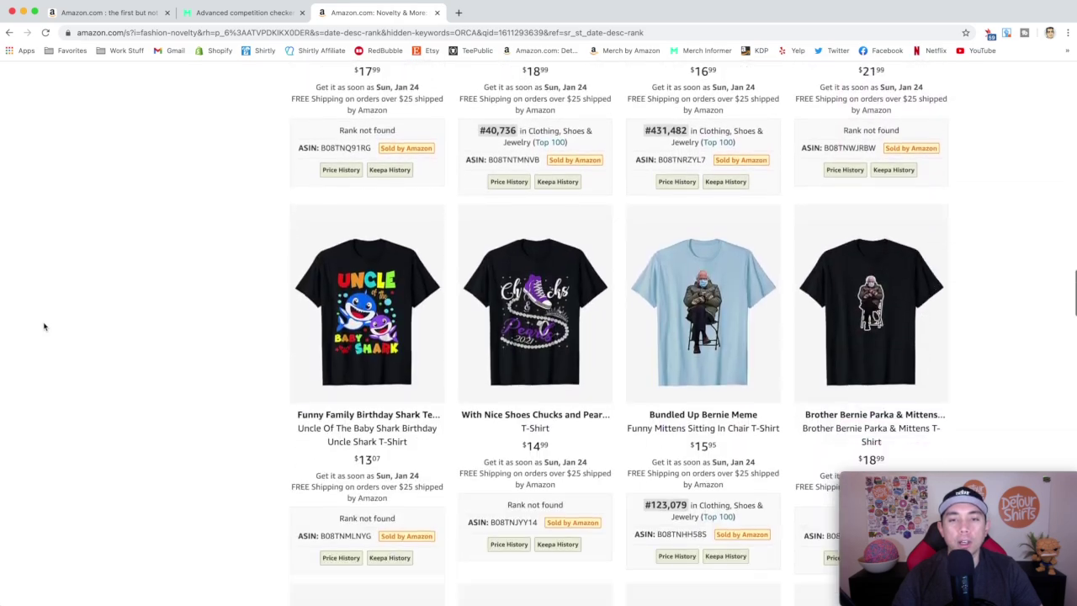
{"action": "scroll", "coordinate": [44, 325], "scroll_direction": "down", "scroll_amount": 3}
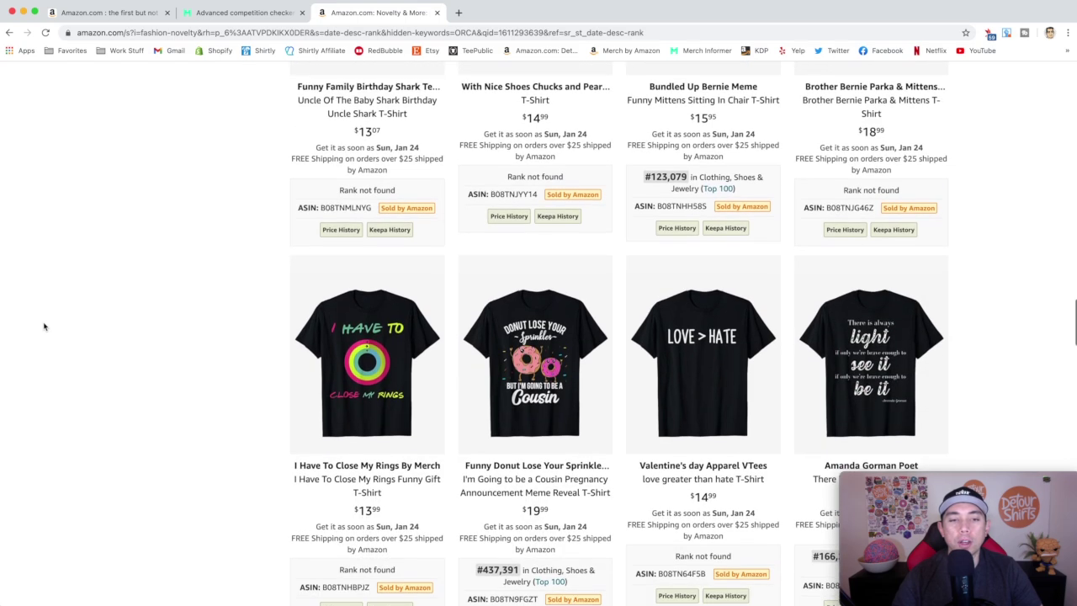
{"action": "scroll", "coordinate": [44, 326], "scroll_direction": "down", "scroll_amount": 4}
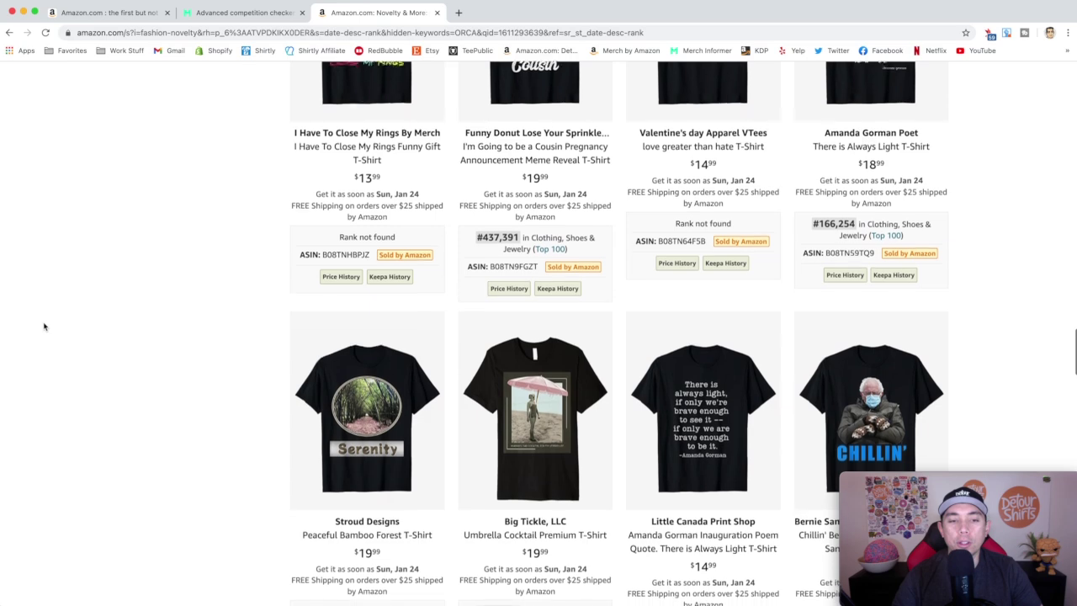
{"action": "scroll", "coordinate": [44, 326], "scroll_direction": "down", "scroll_amount": 2}
{"action": "scroll", "coordinate": [44, 326], "scroll_direction": "down", "scroll_amount": 3}
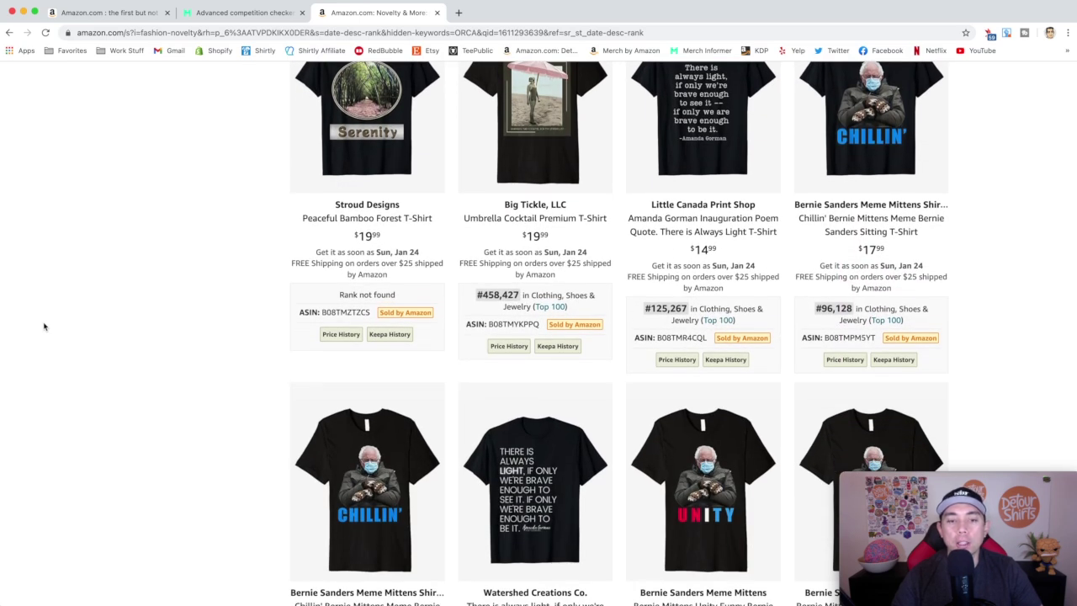
{"action": "scroll", "coordinate": [43, 326], "scroll_direction": "up", "scroll_amount": 15}
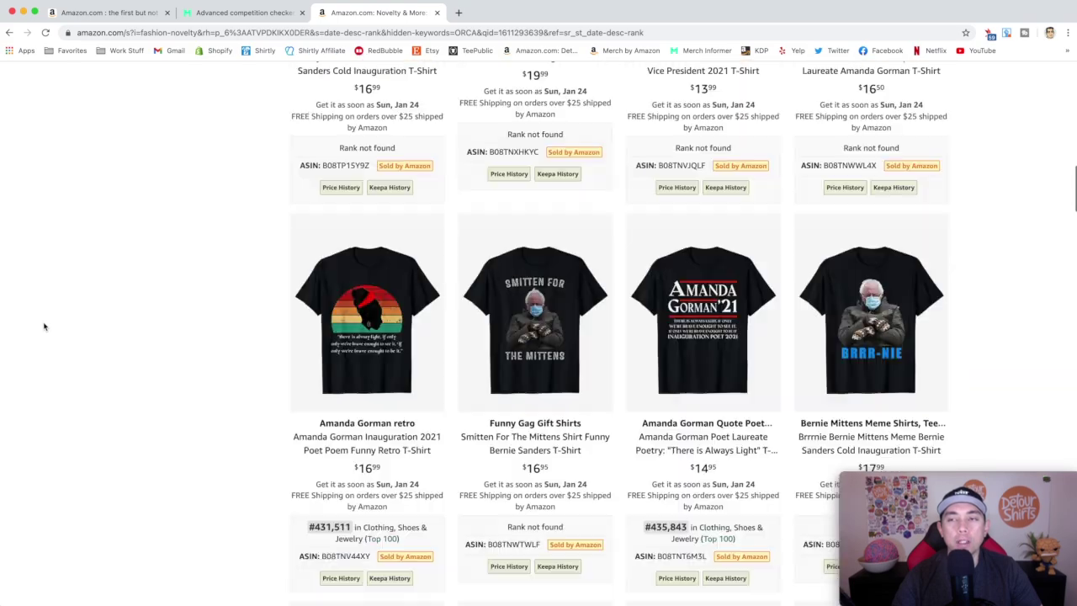